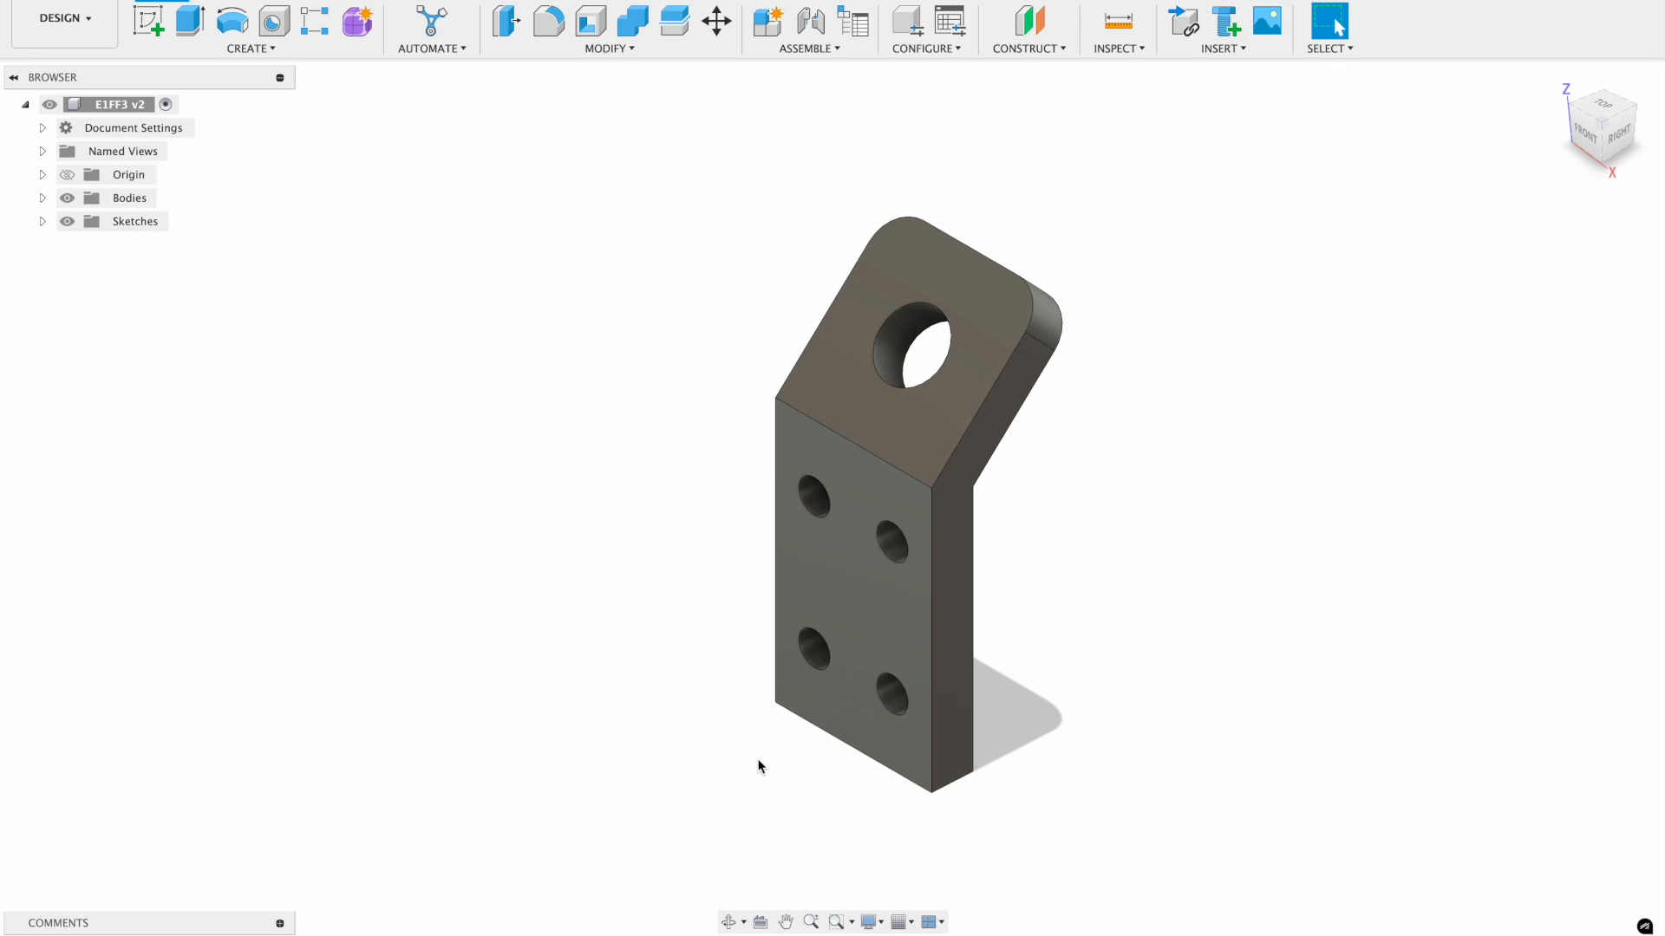
- Create a new drawing from the bracket design with ISO standard, mm units and A3 landscape sheet
left_click(69, 30)
mouse_move(84, 274)
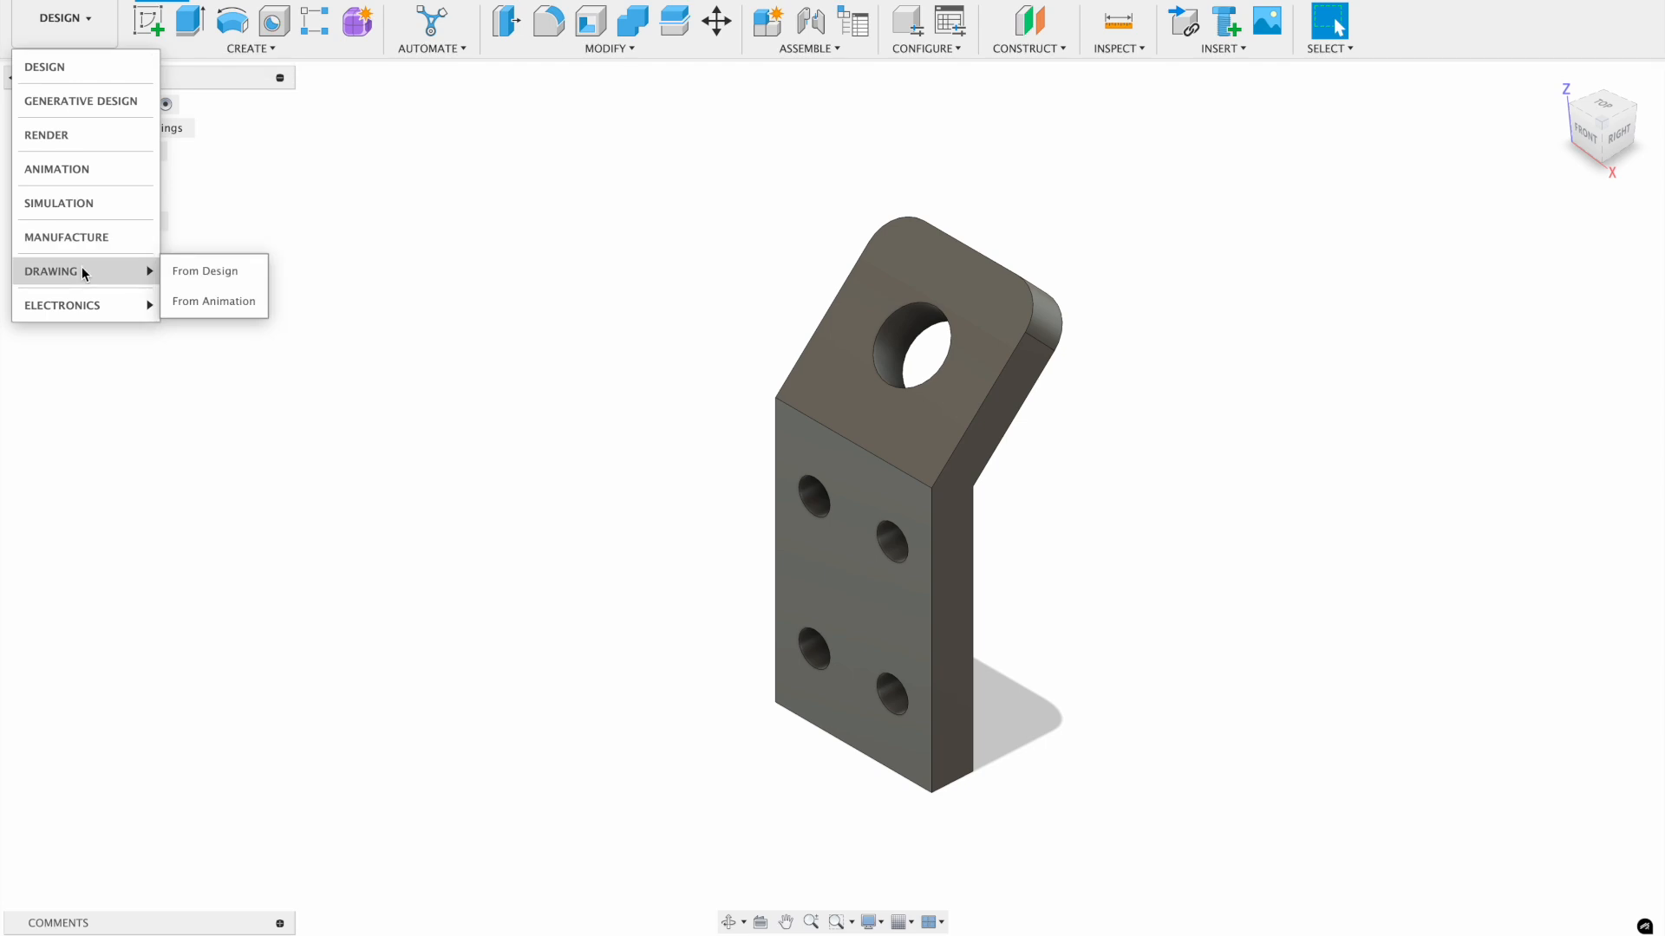
left_click(175, 273)
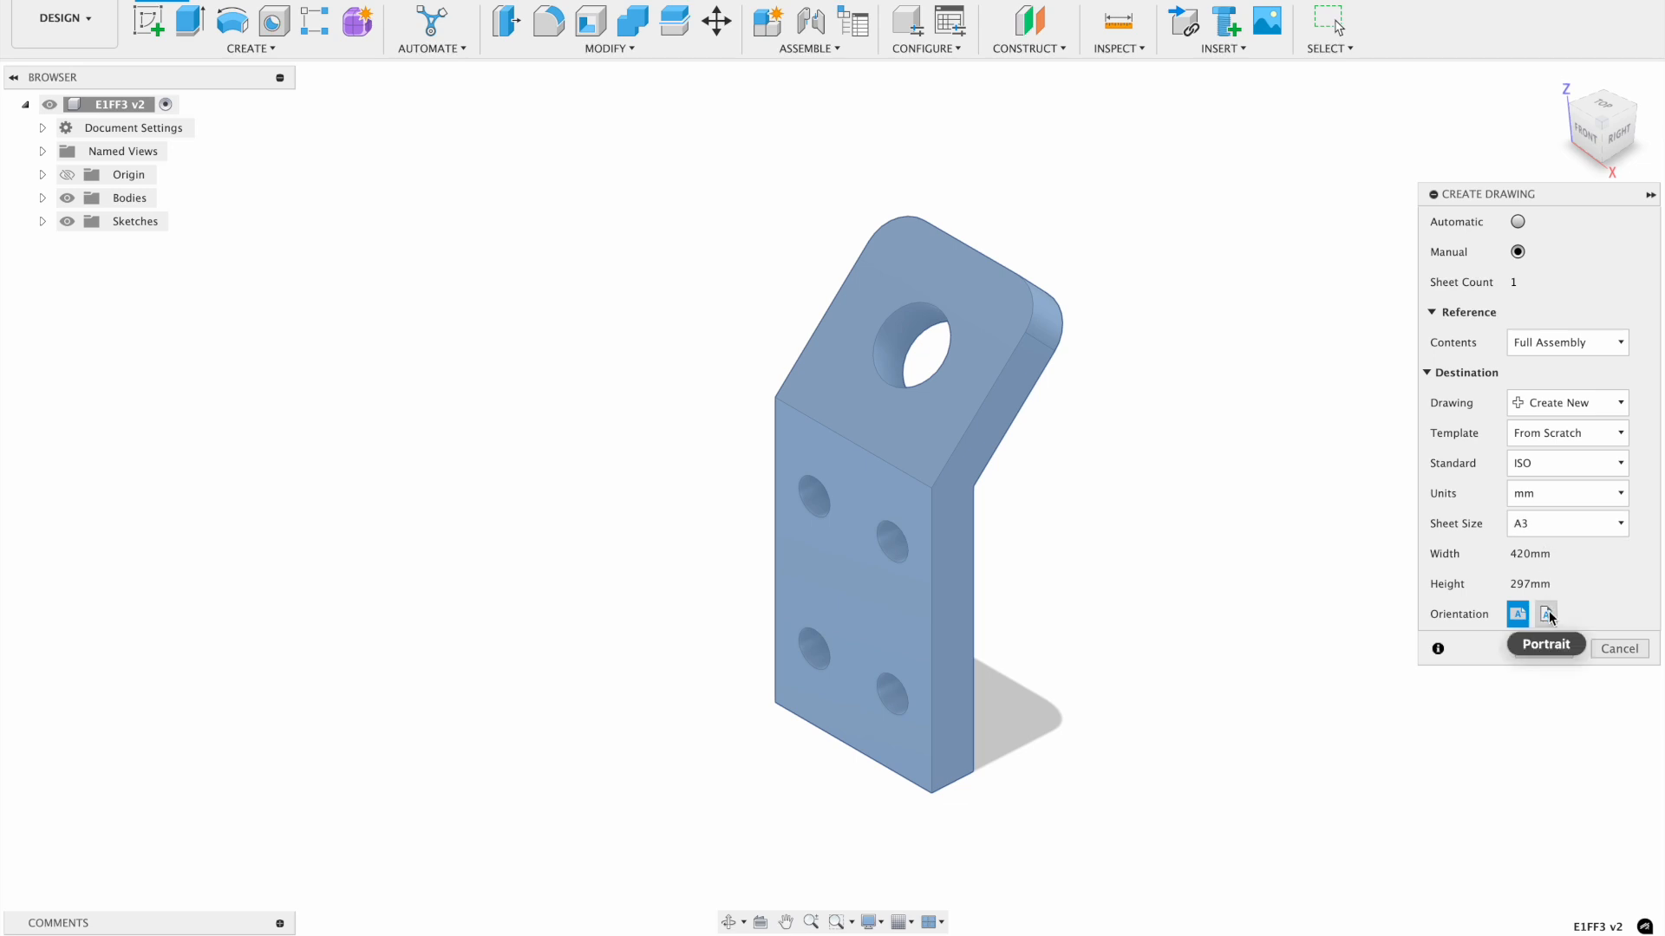
left_click(1528, 642)
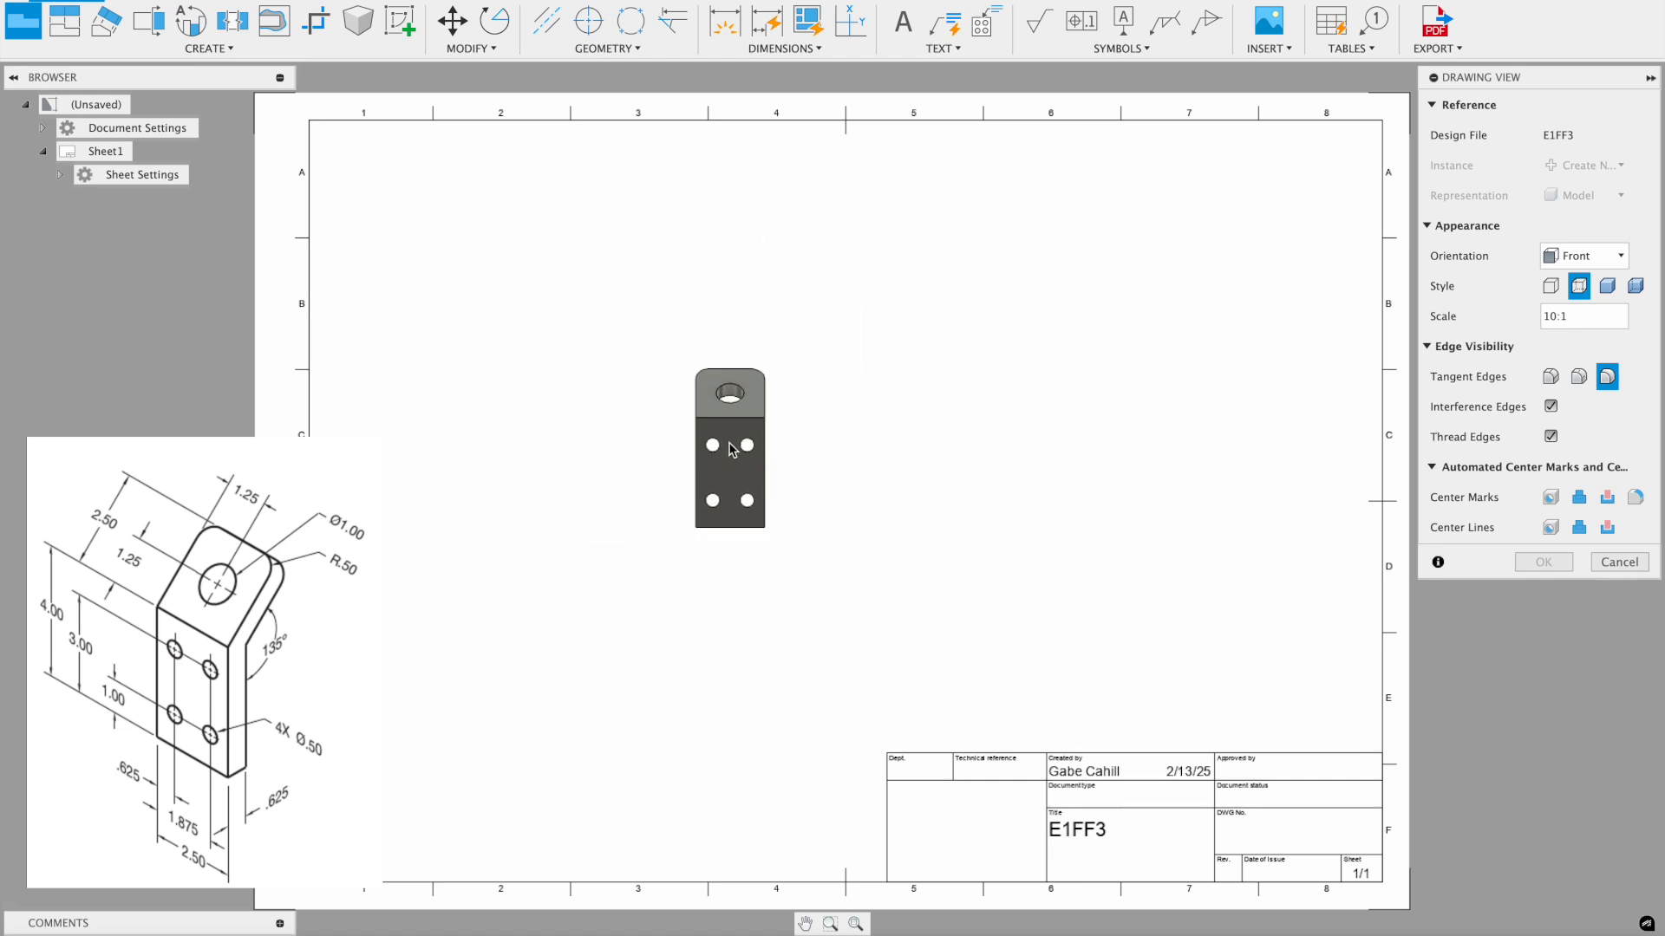
- Place the front base view at 10:1 near the sheet centre with Visible Edges style
left_click(764, 469)
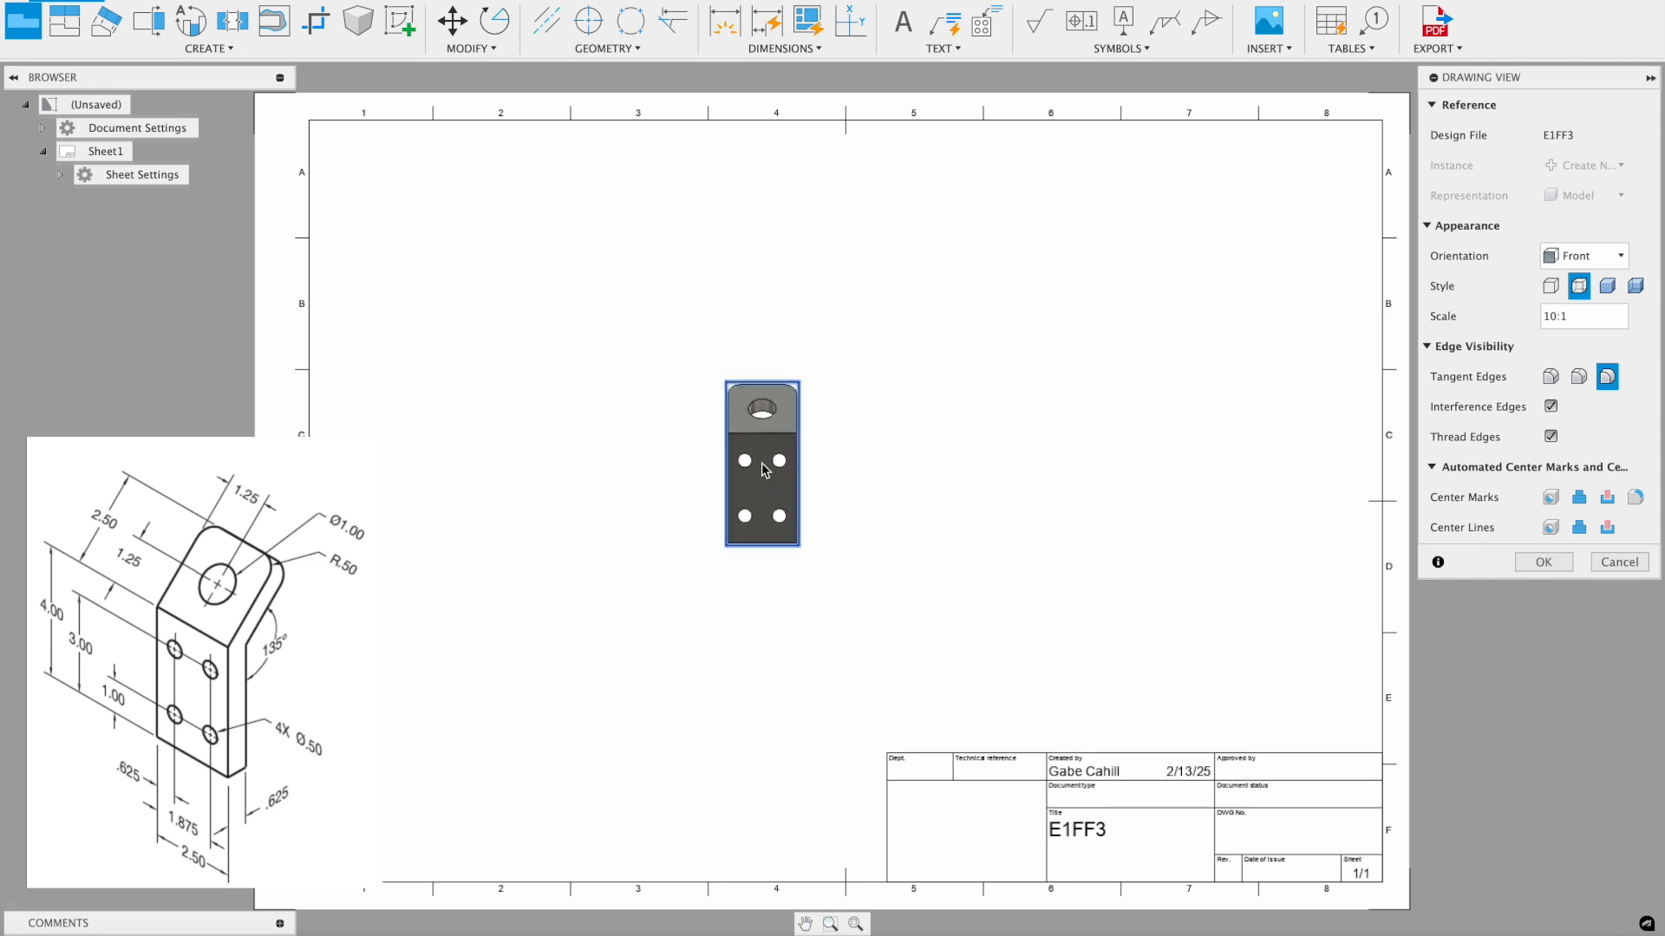
left_click(1569, 259)
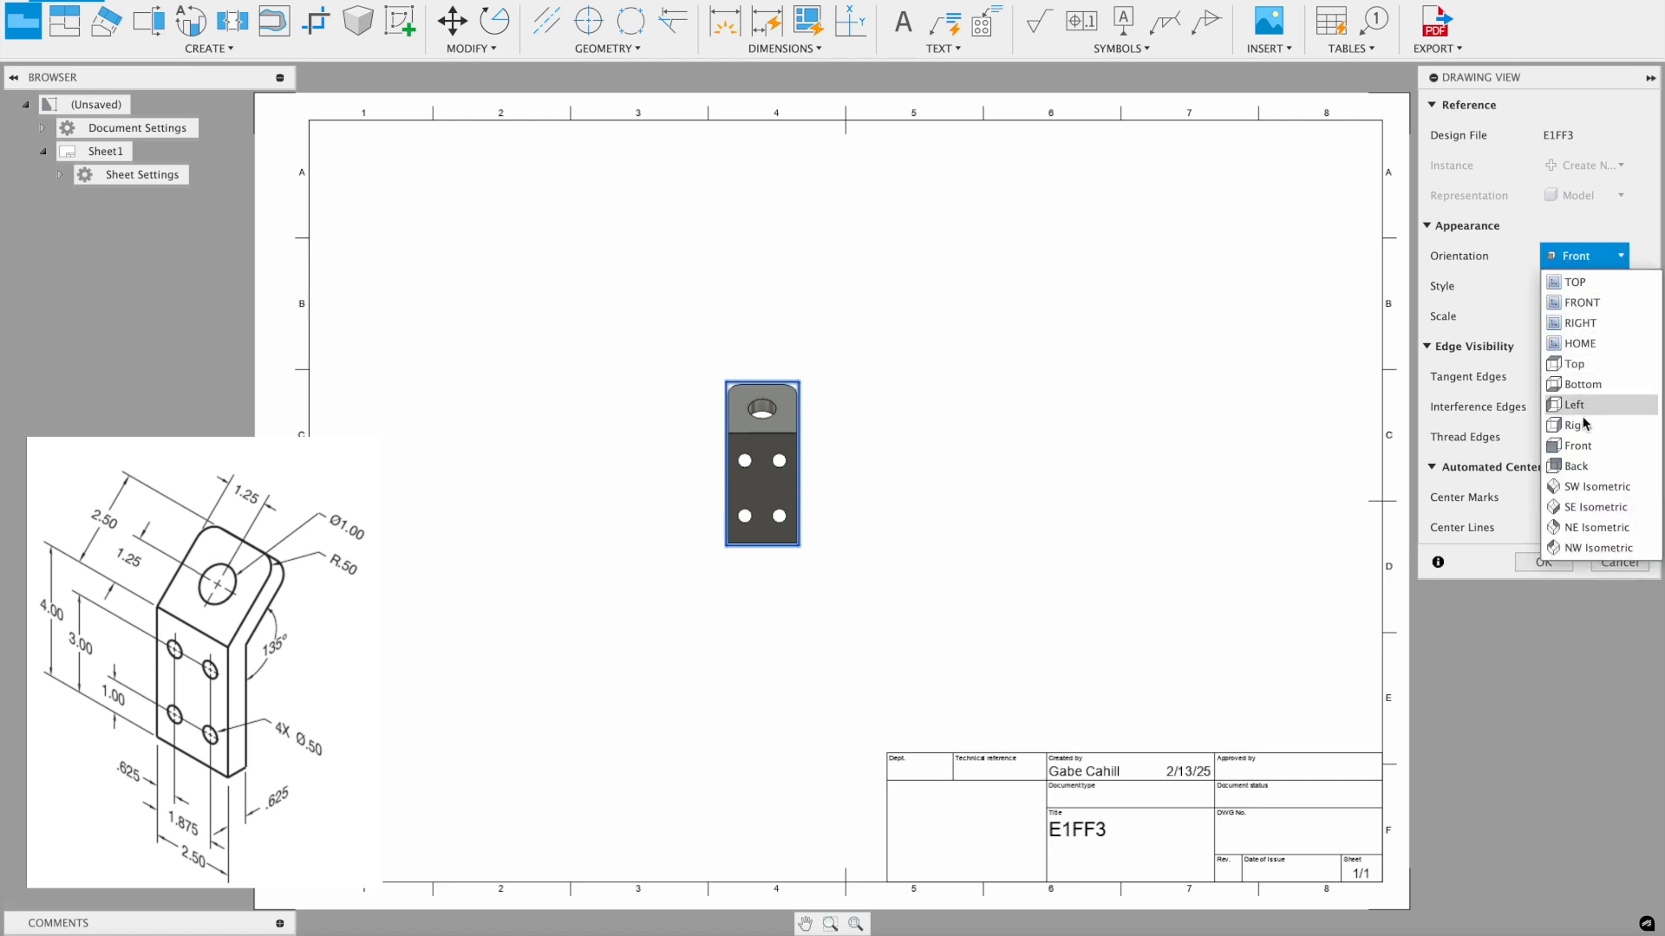
left_click(1556, 258)
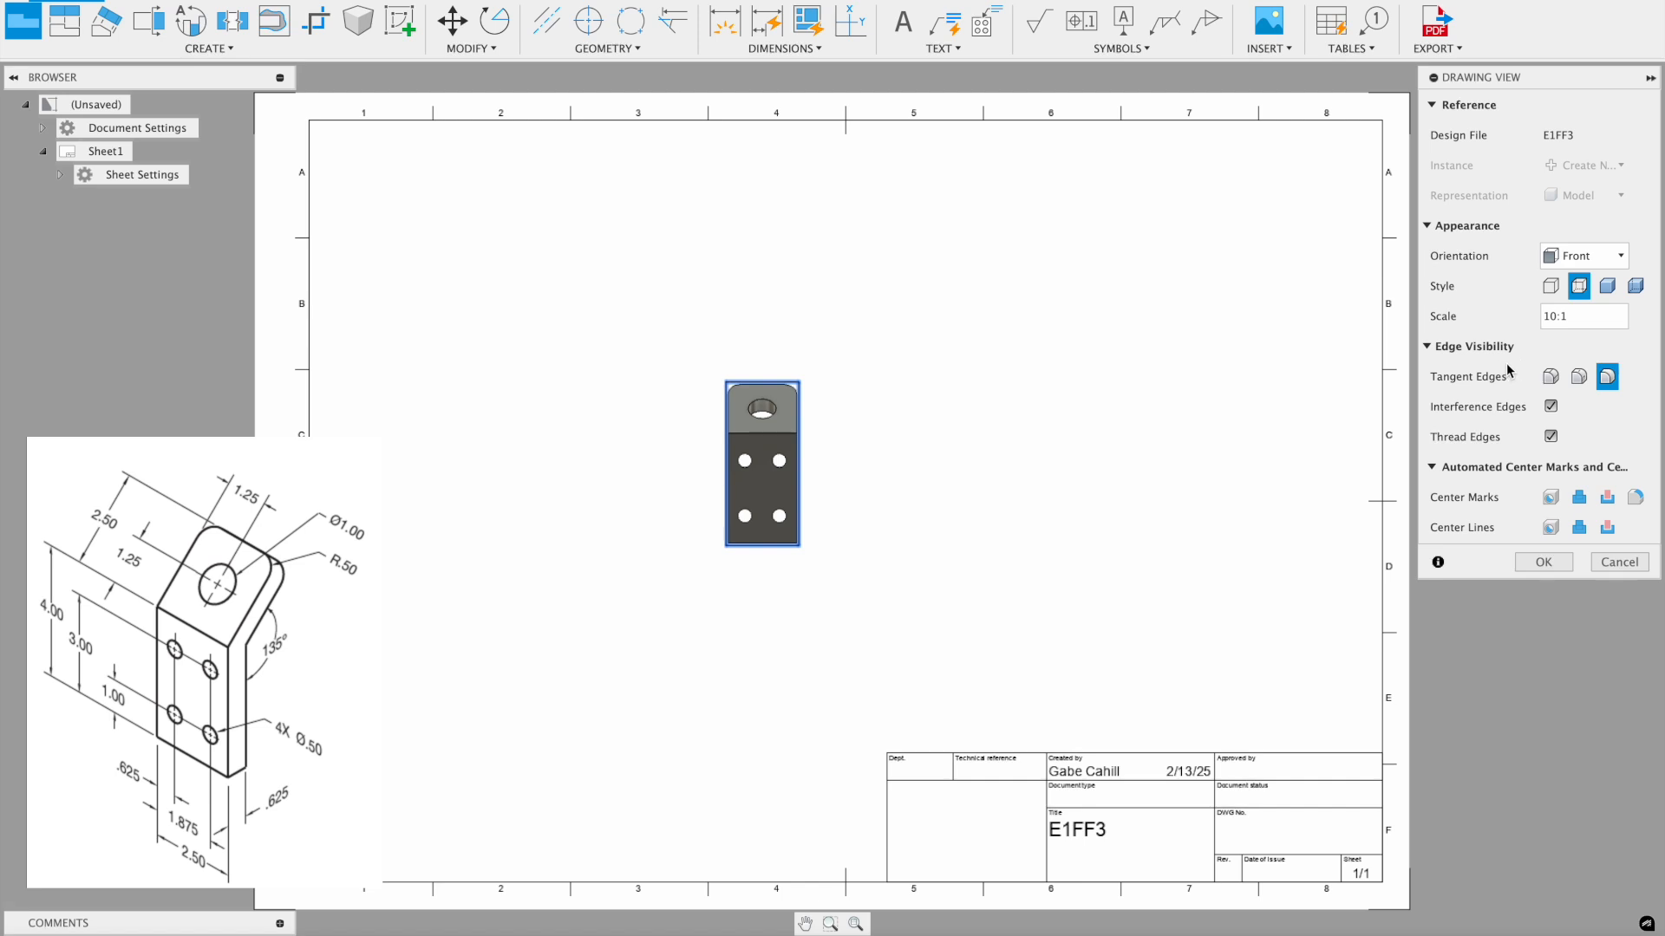
left_click(1551, 287)
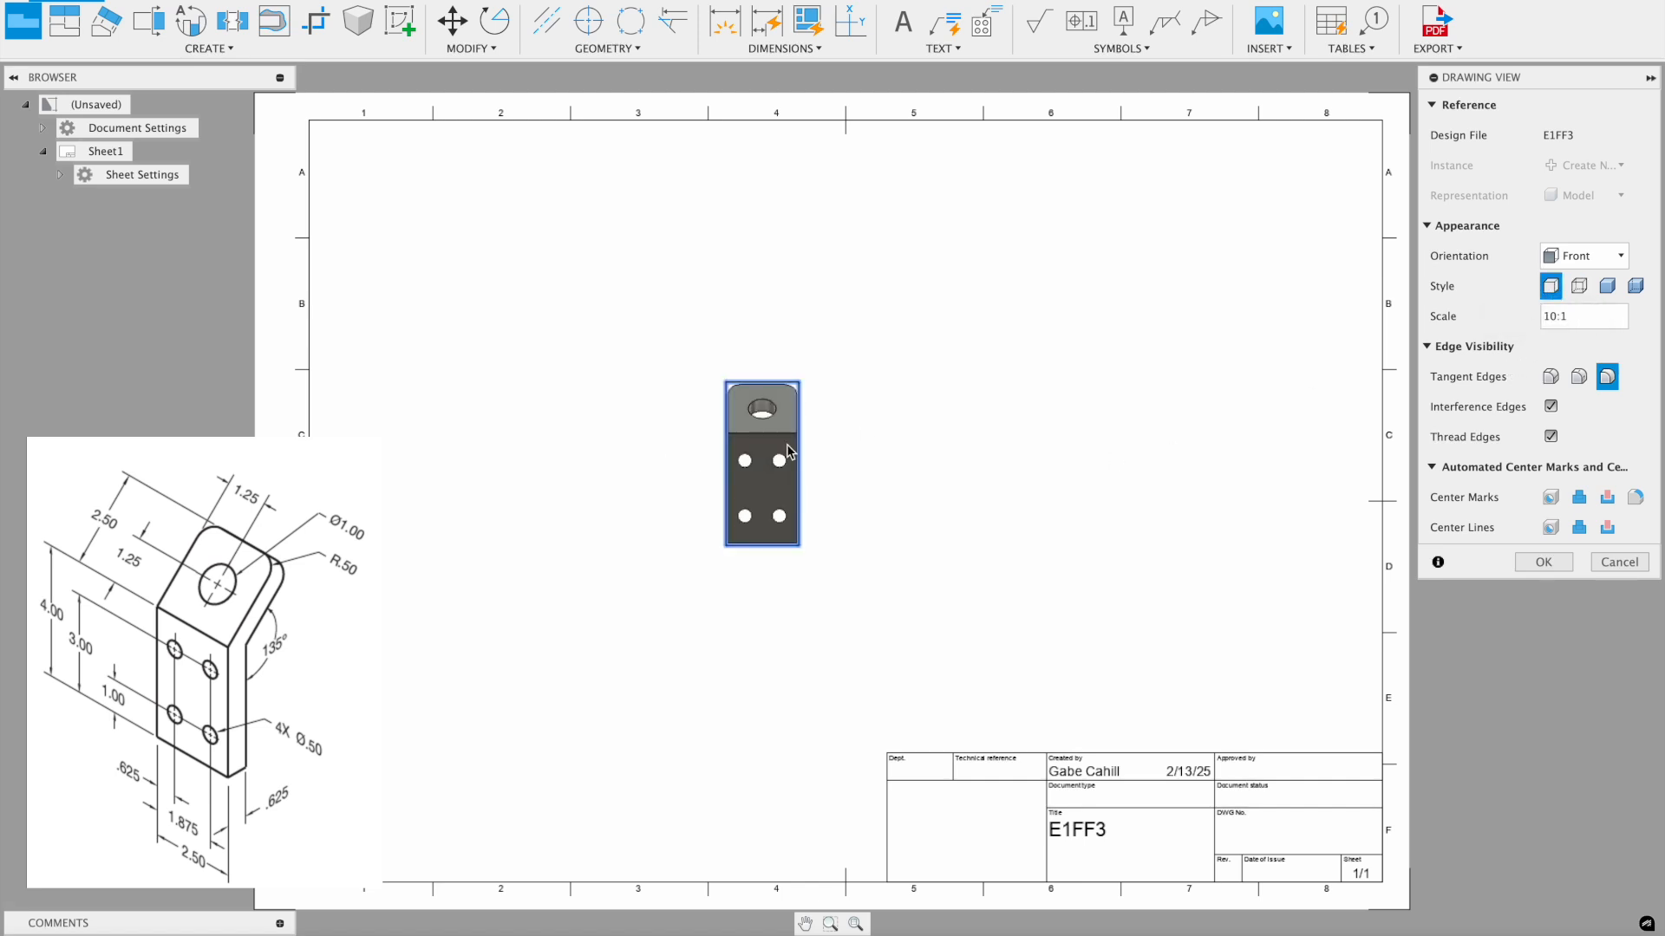
- Confirm the front view and project a side view to its right
left_click(1541, 563)
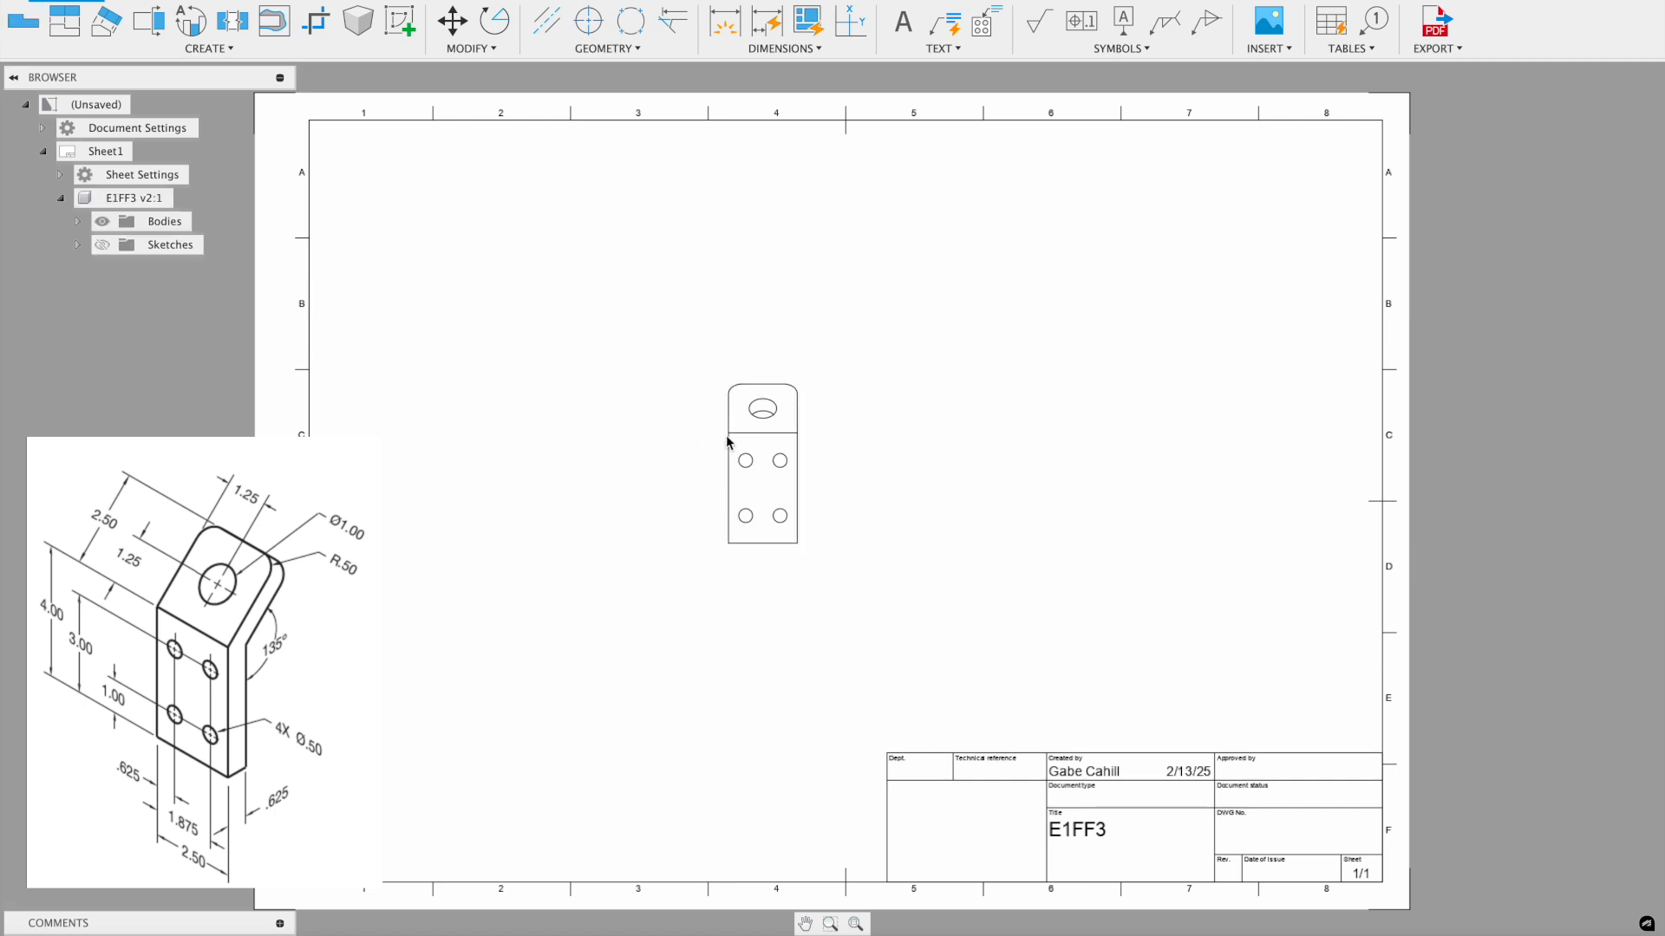
scroll(732, 439, "up", 3)
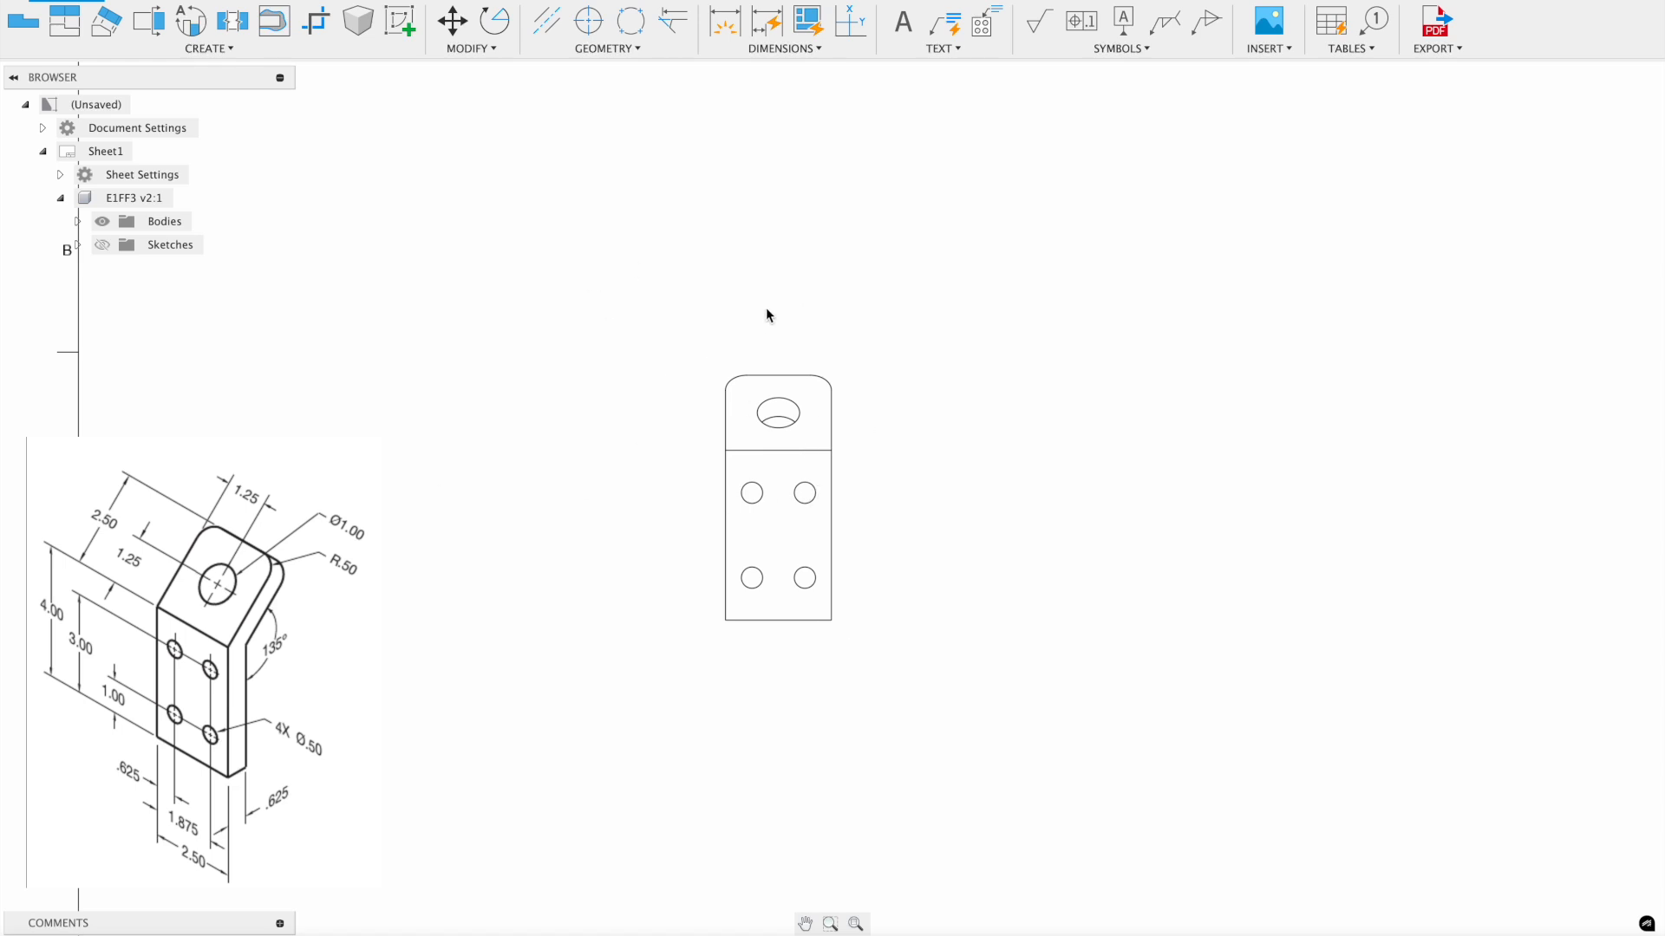
left_click(63, 24)
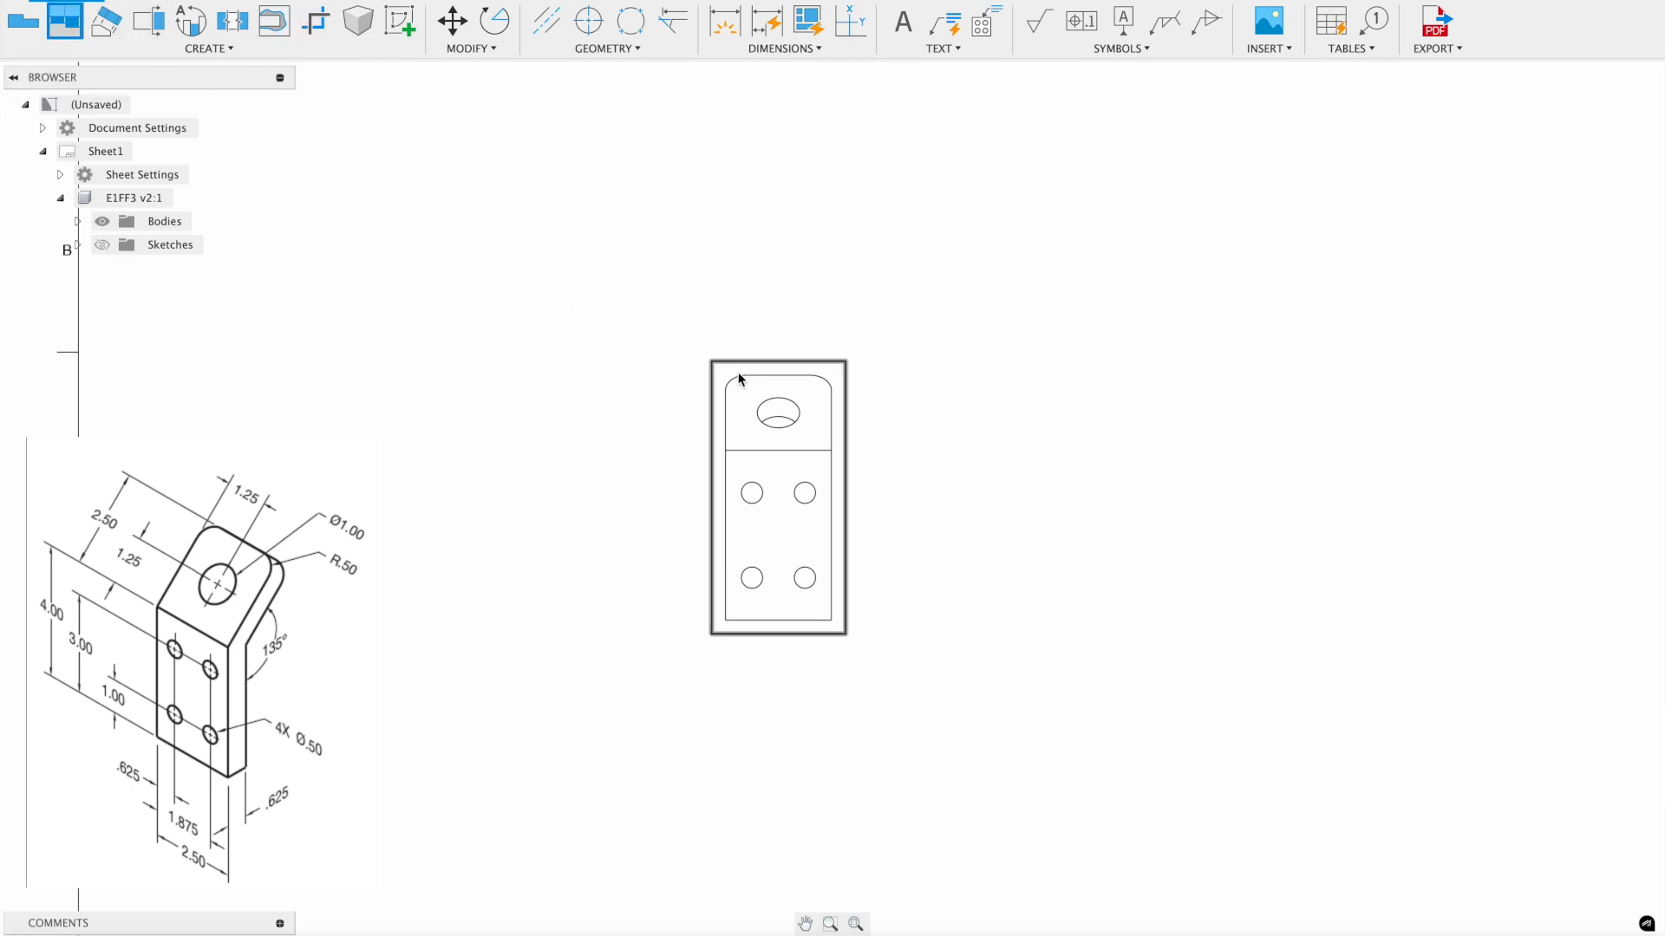
left_click(735, 479)
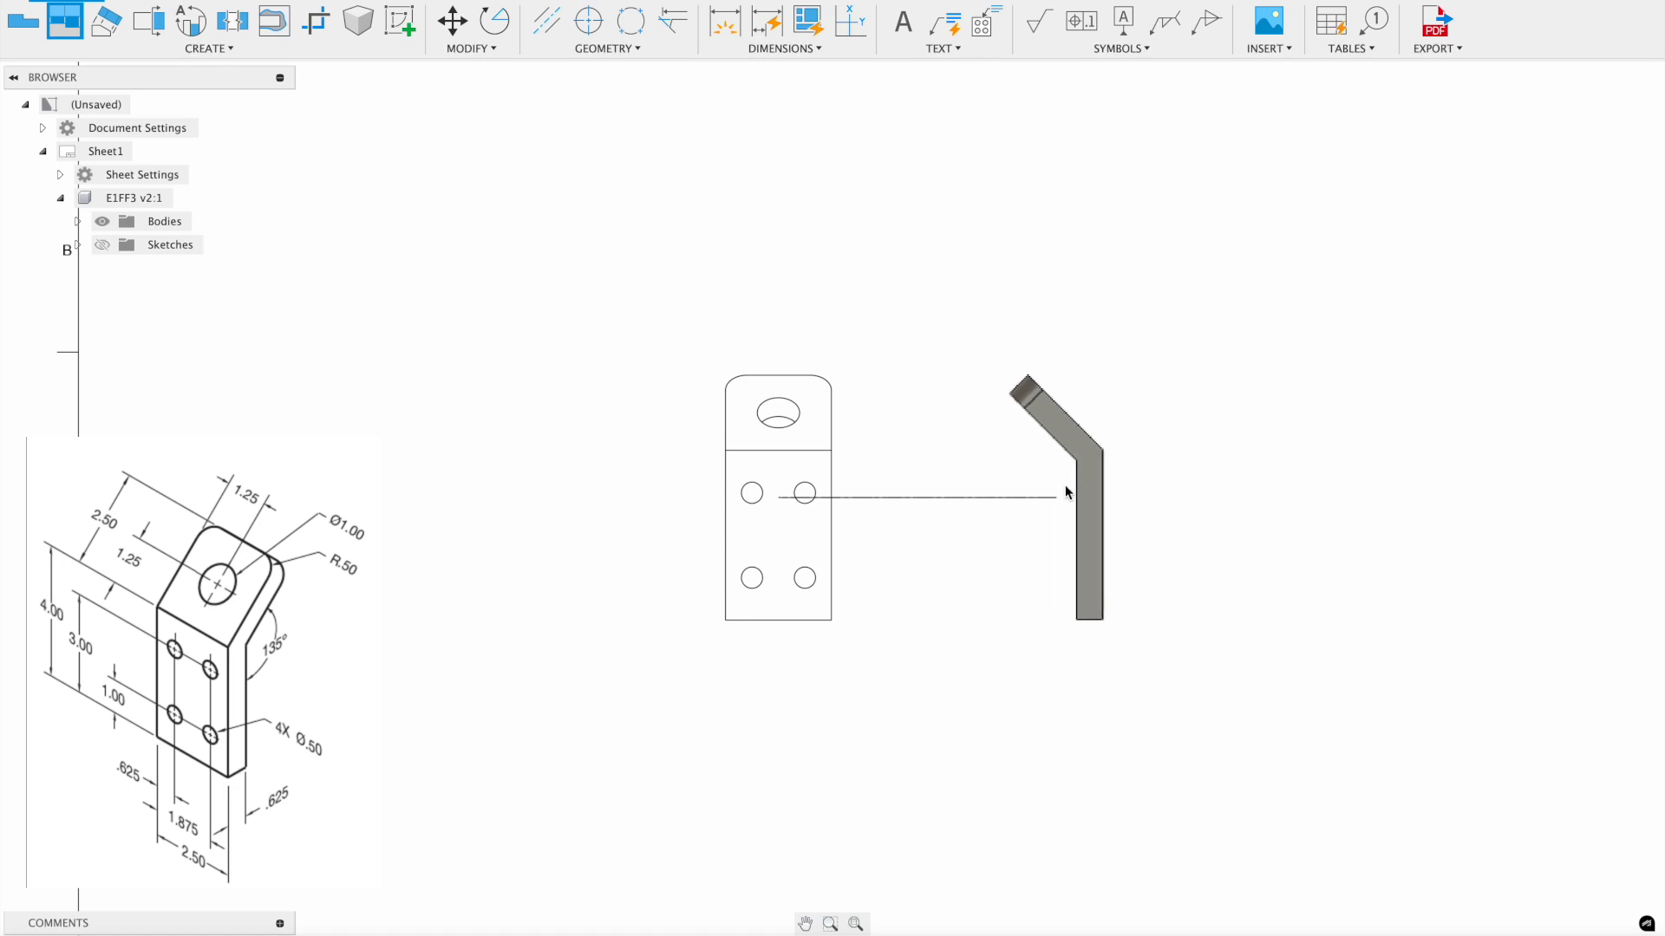
left_click(1139, 455)
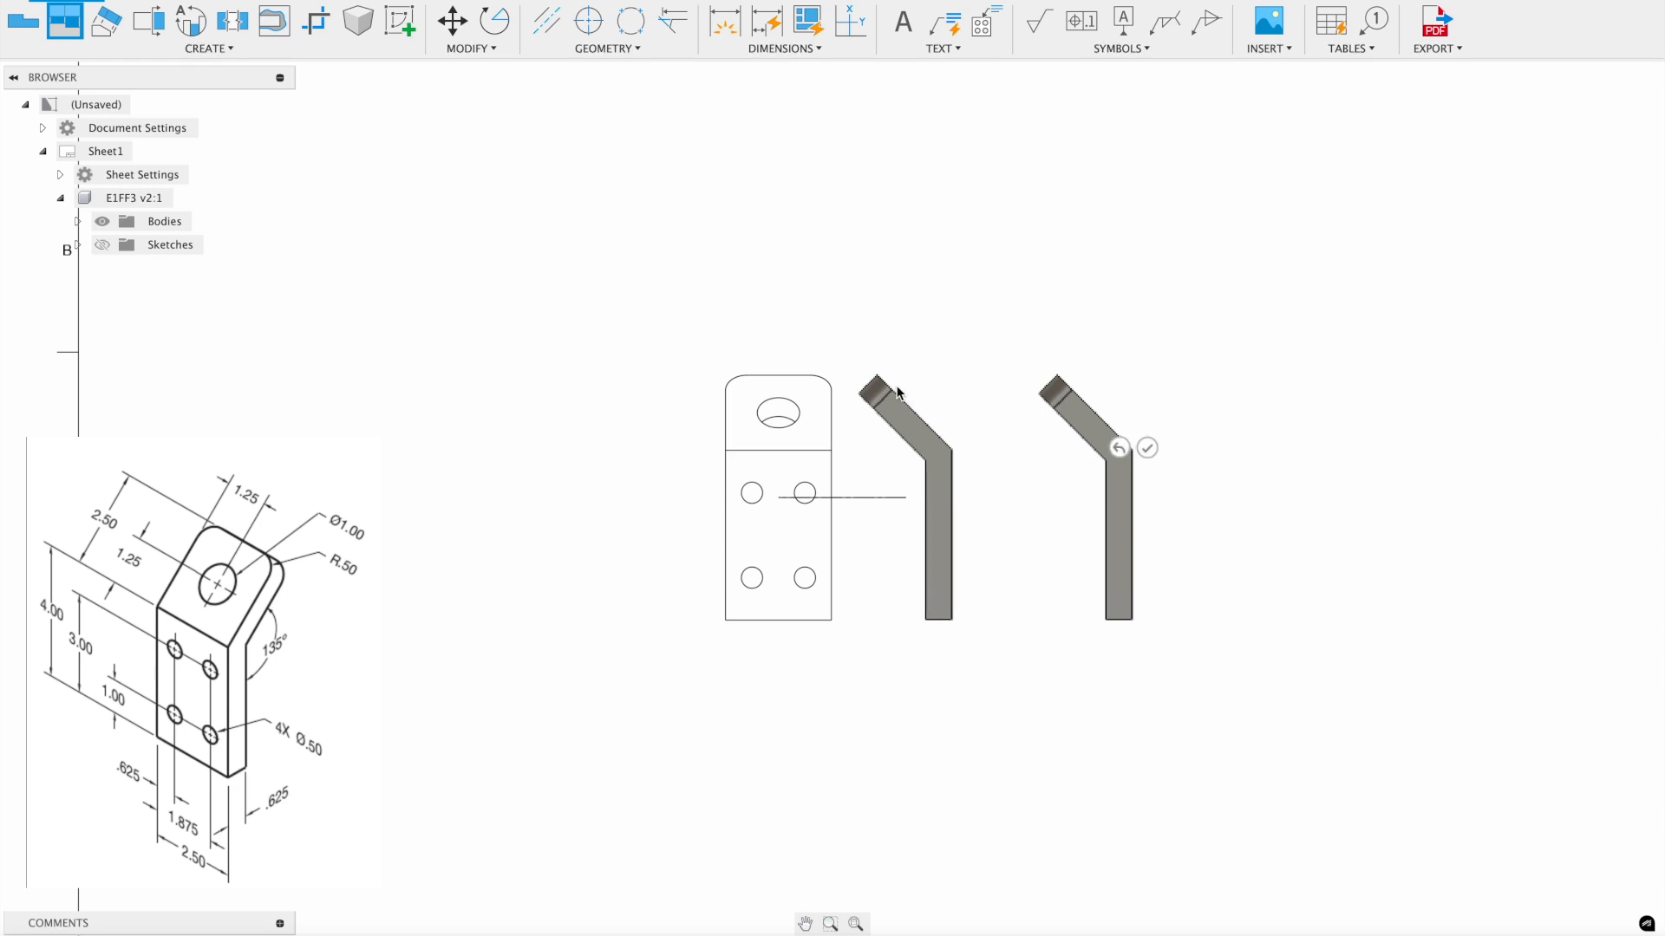
- Project an isometric view from the front view and move it above the side view
scroll(849, 460, "down", 3)
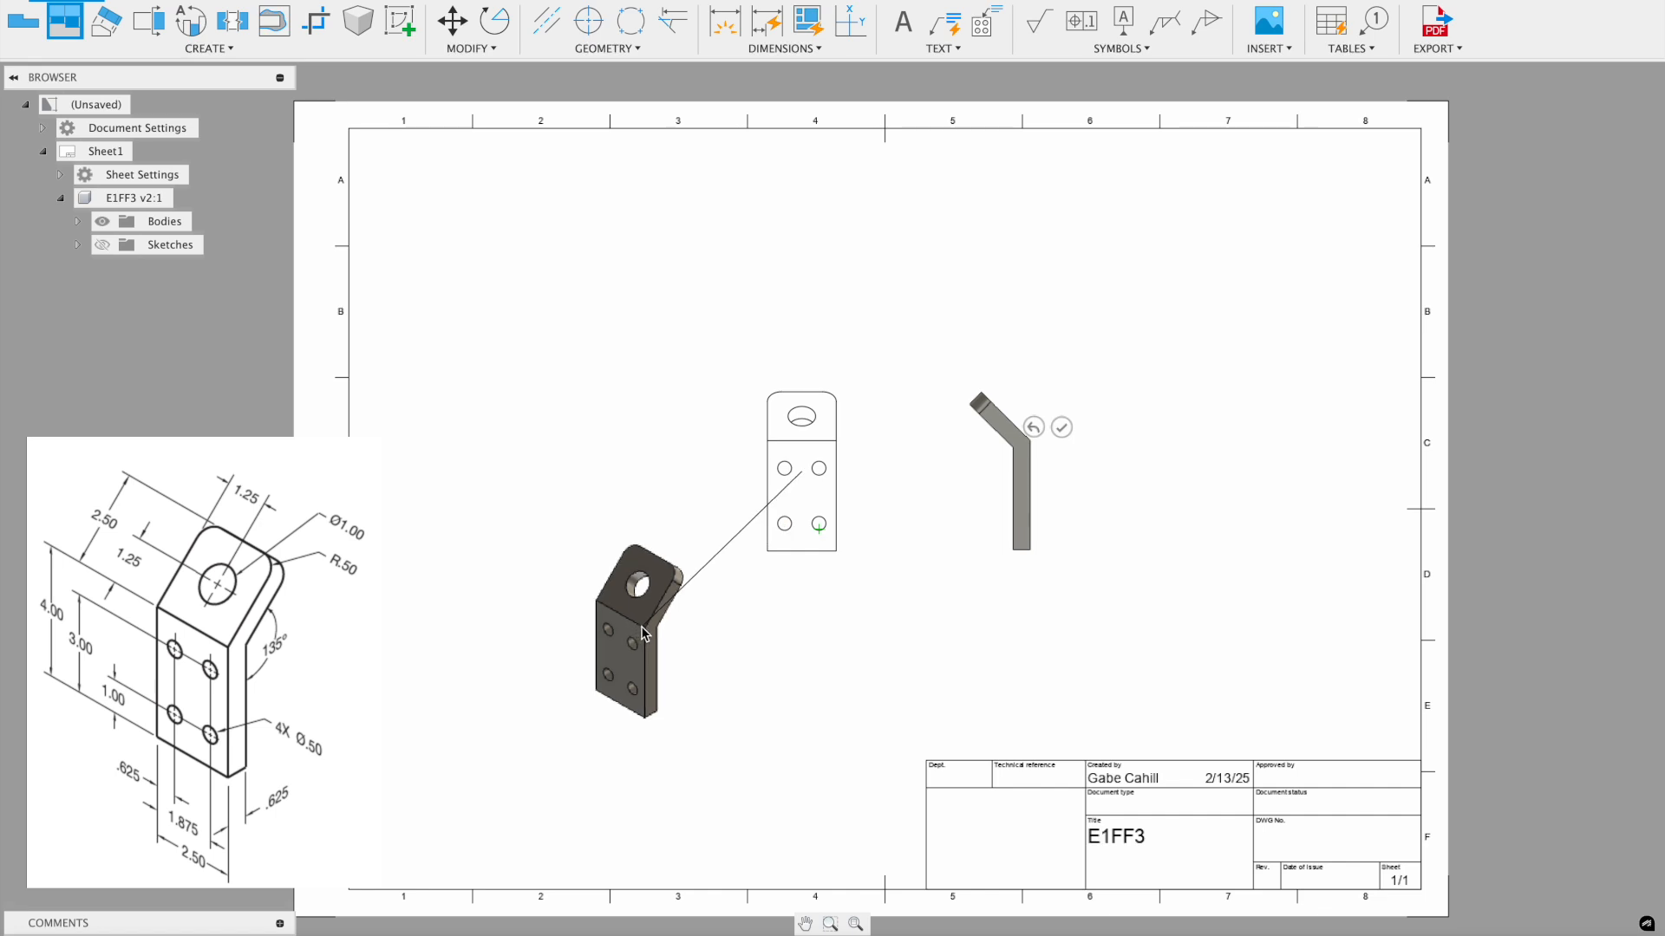
left_click(646, 629)
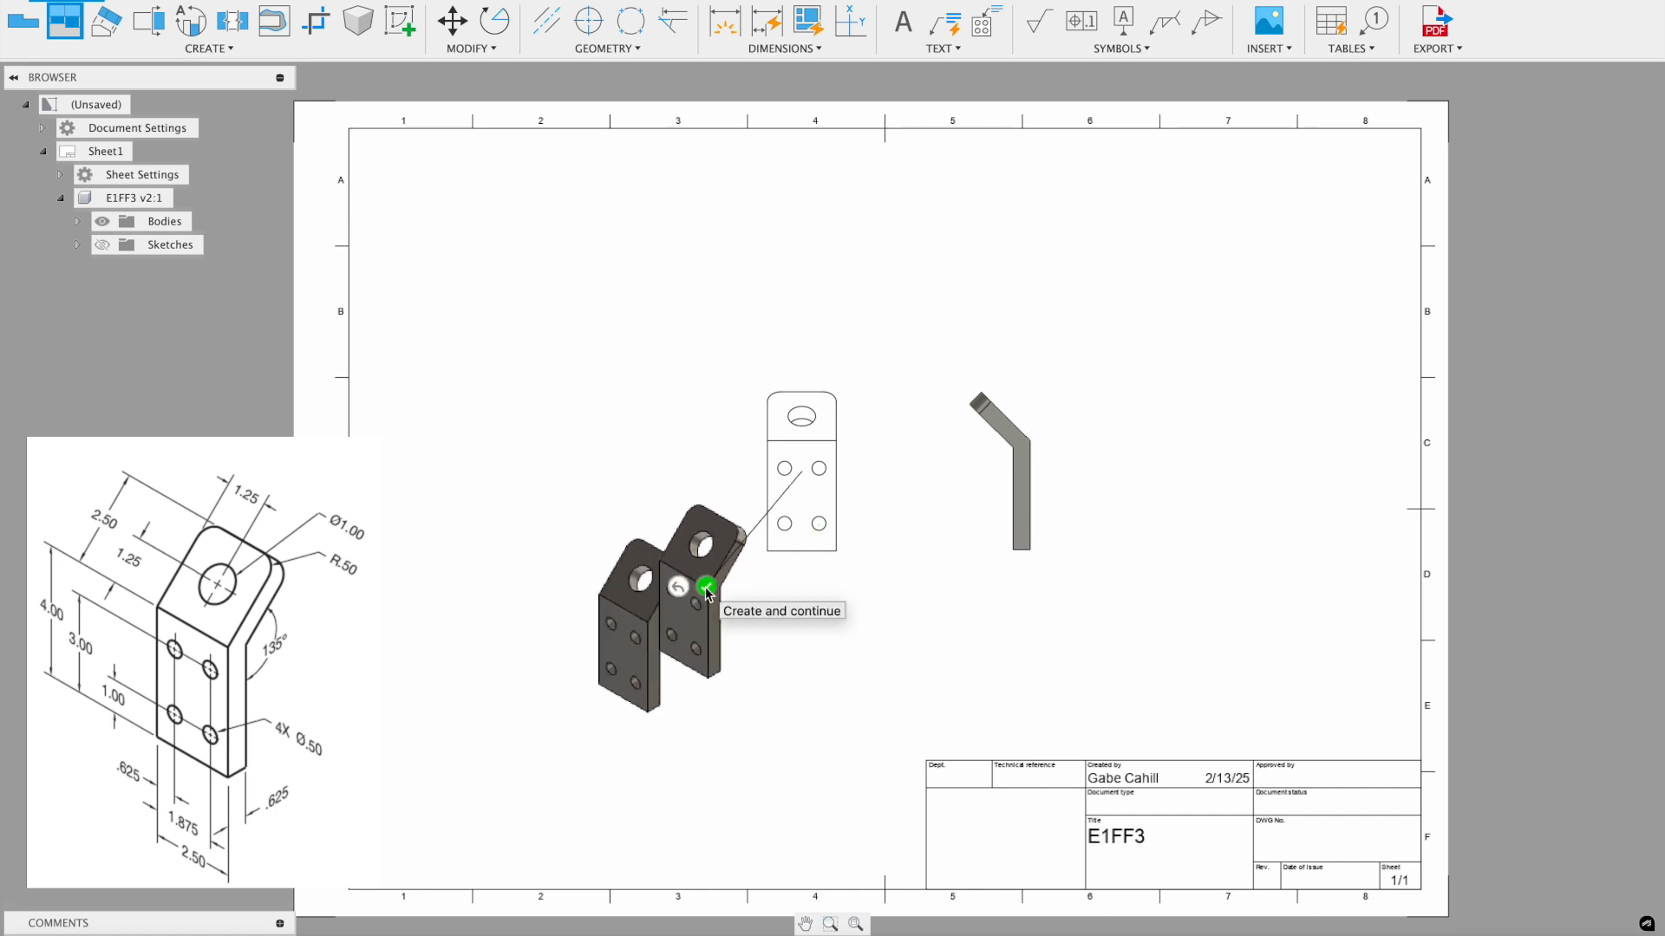
left_click(707, 582)
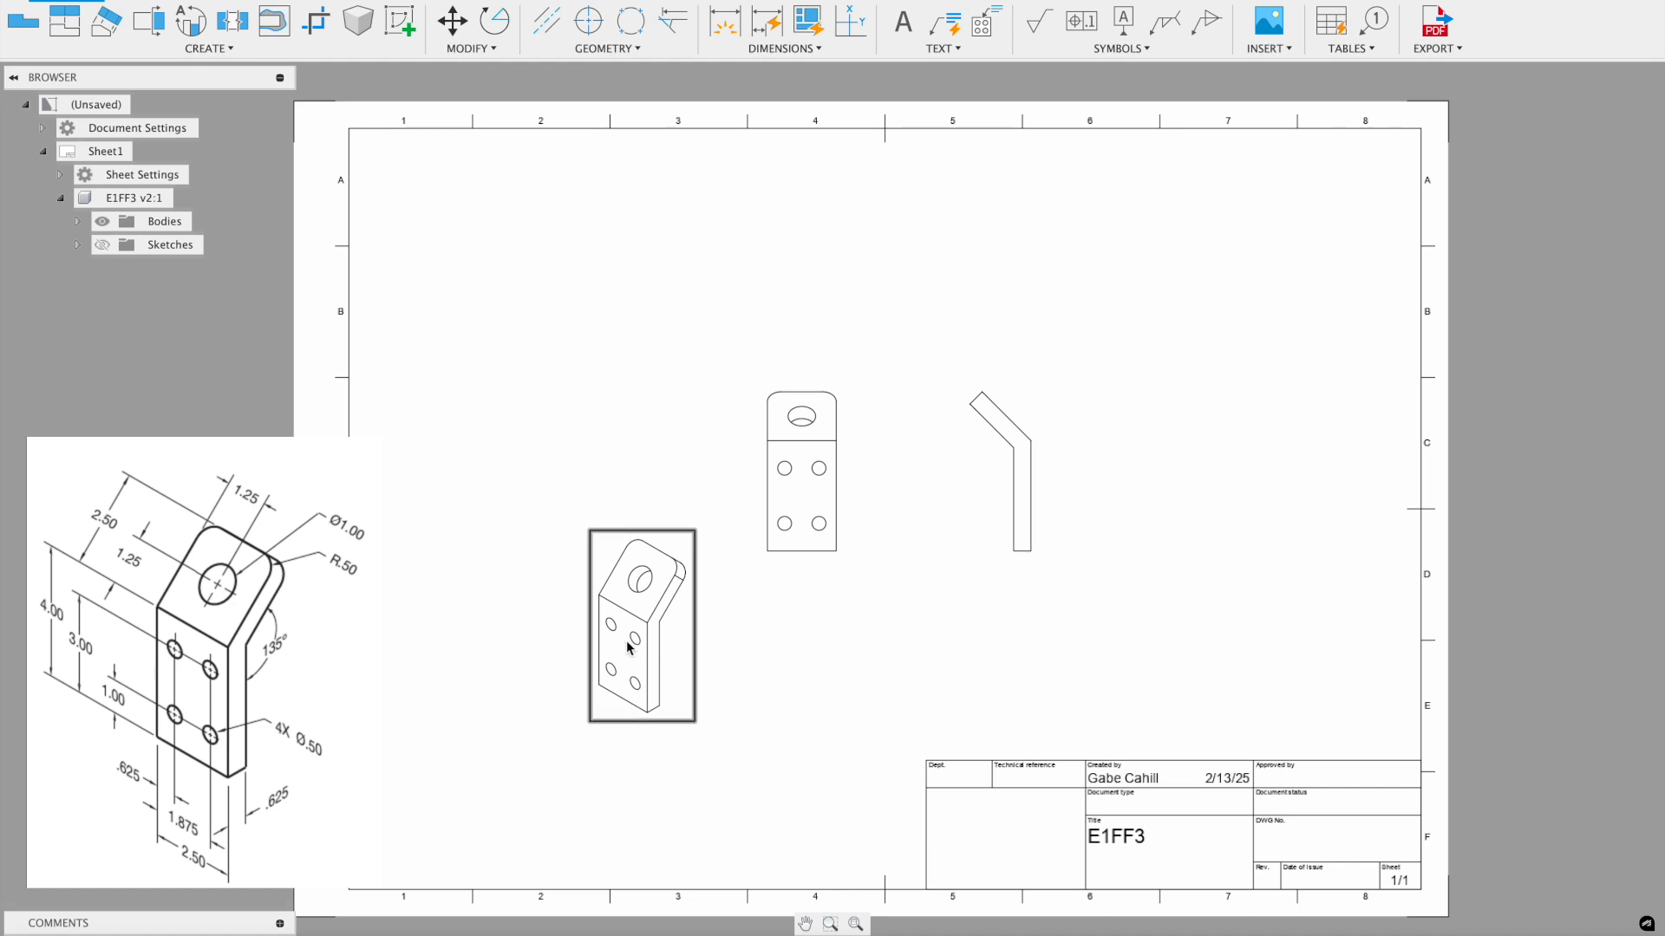
left_click_drag(651, 551, 993, 179)
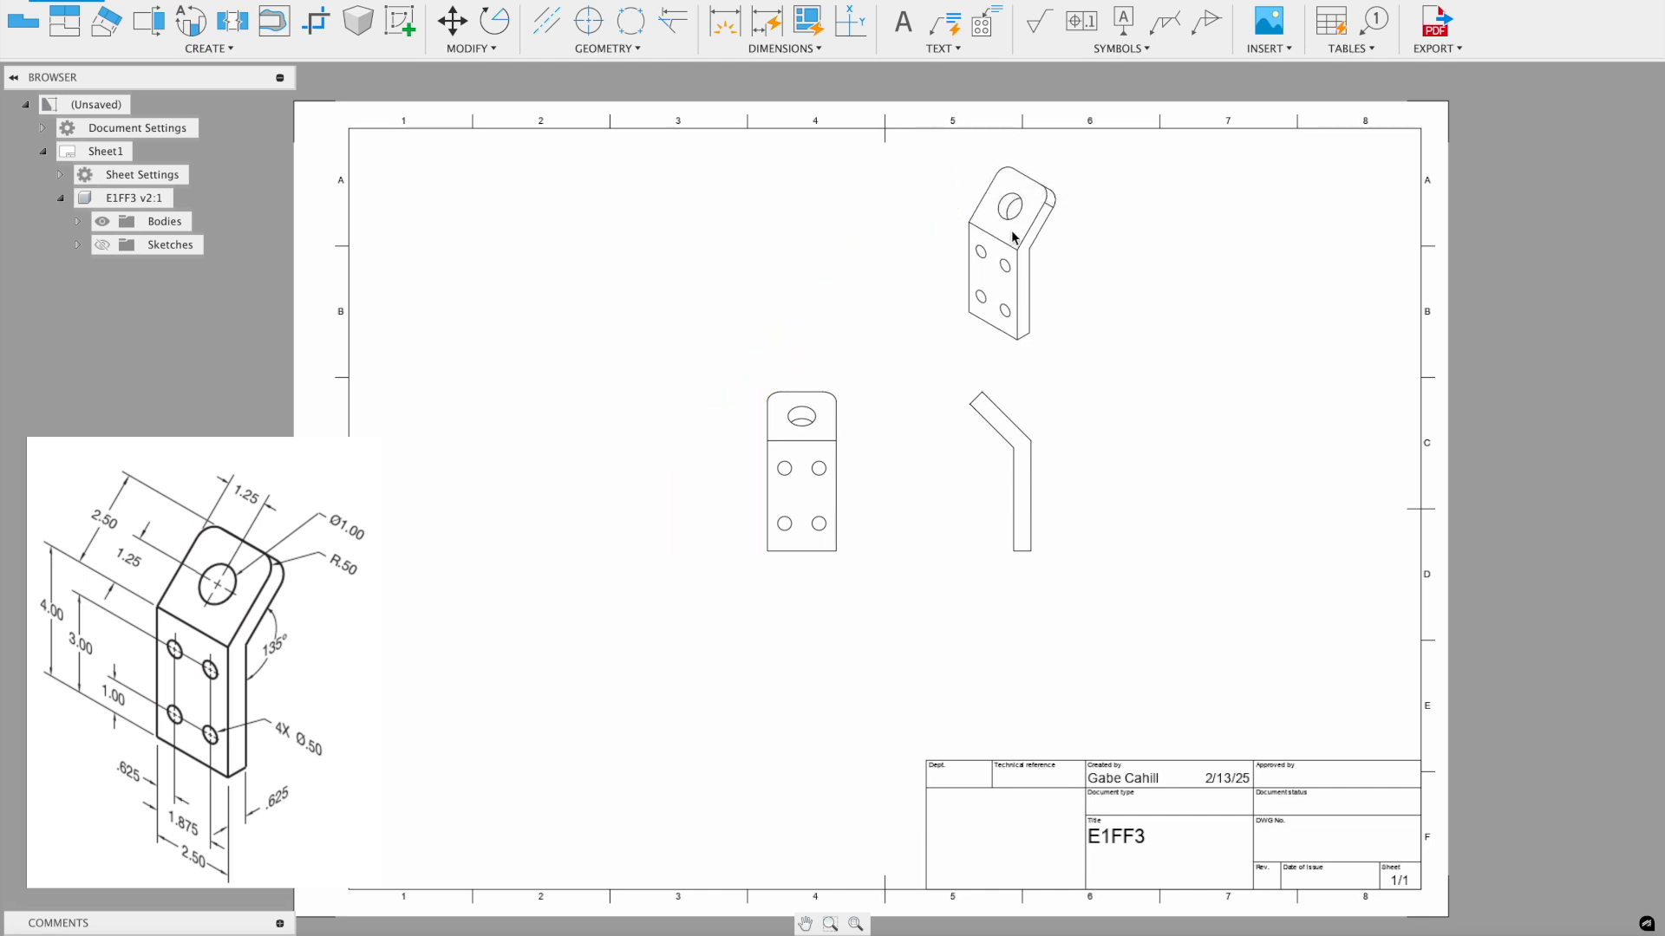
scroll(1053, 288, "up", 2)
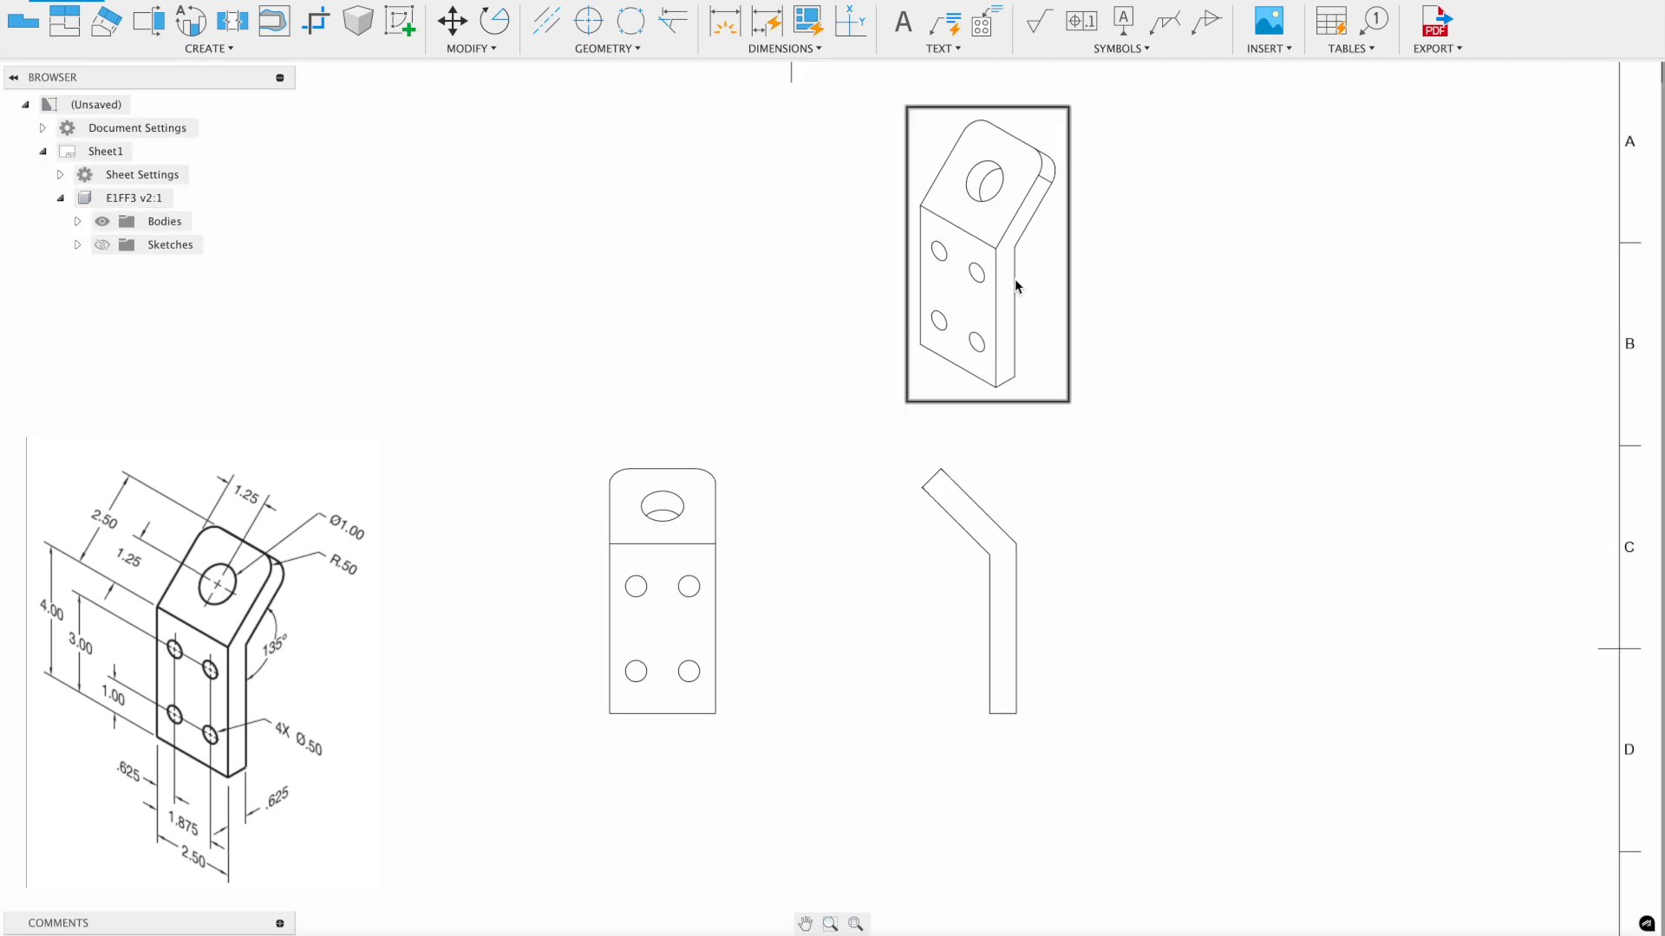
- Render the isometric view shaded
double_click(1018, 281)
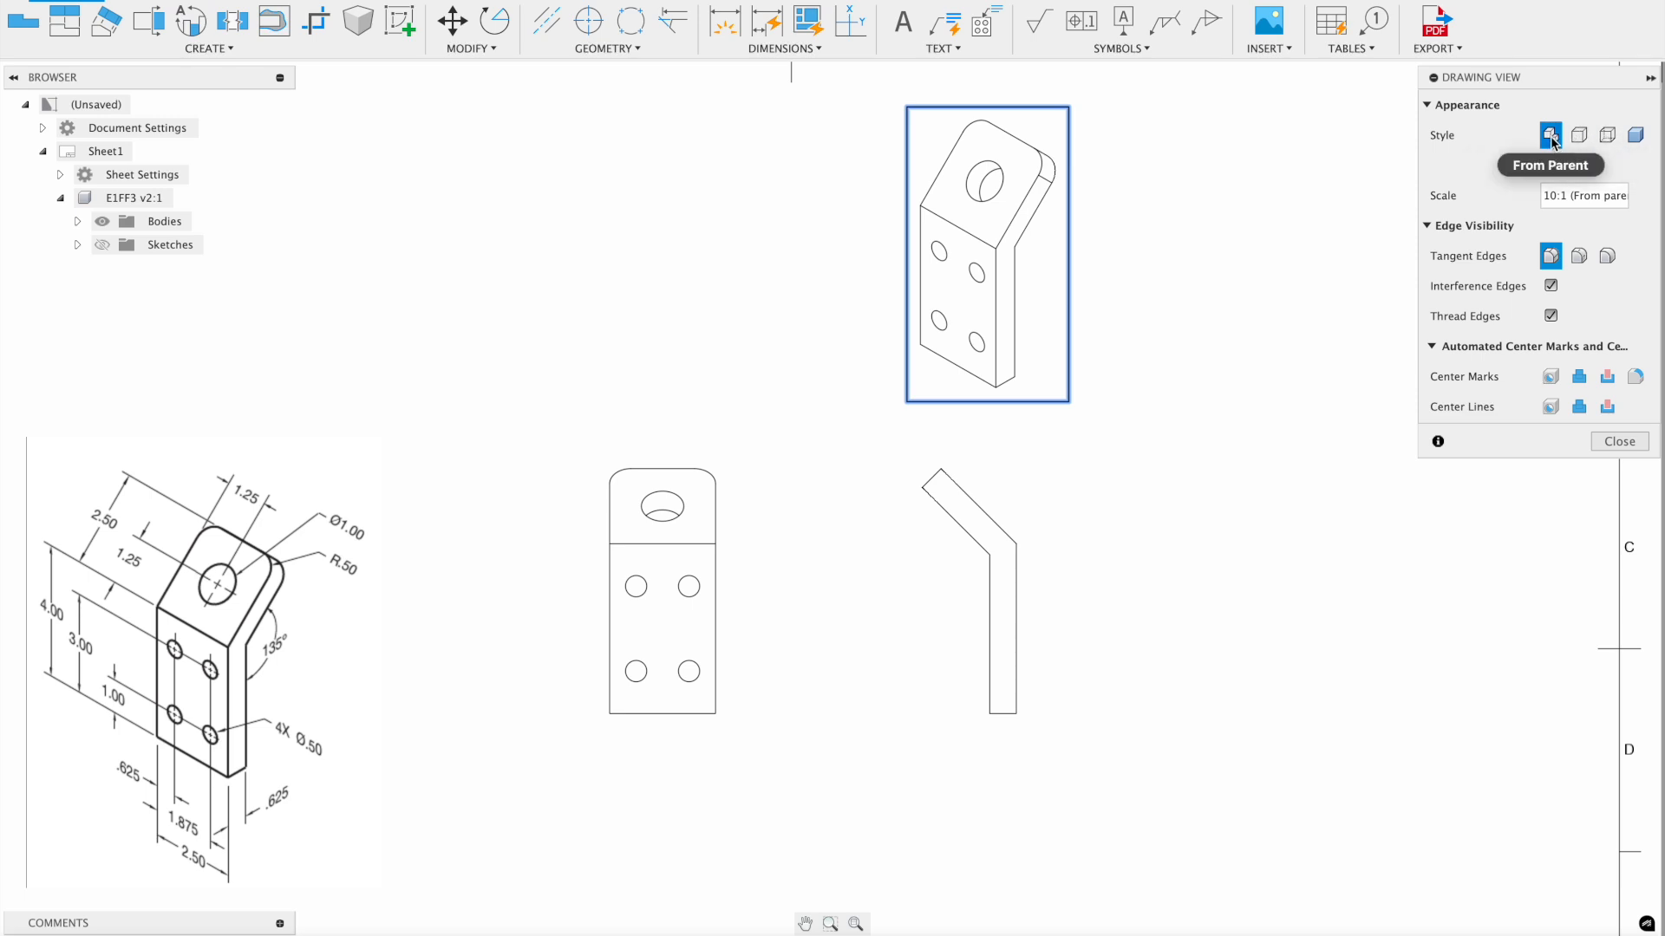
left_click(1637, 135)
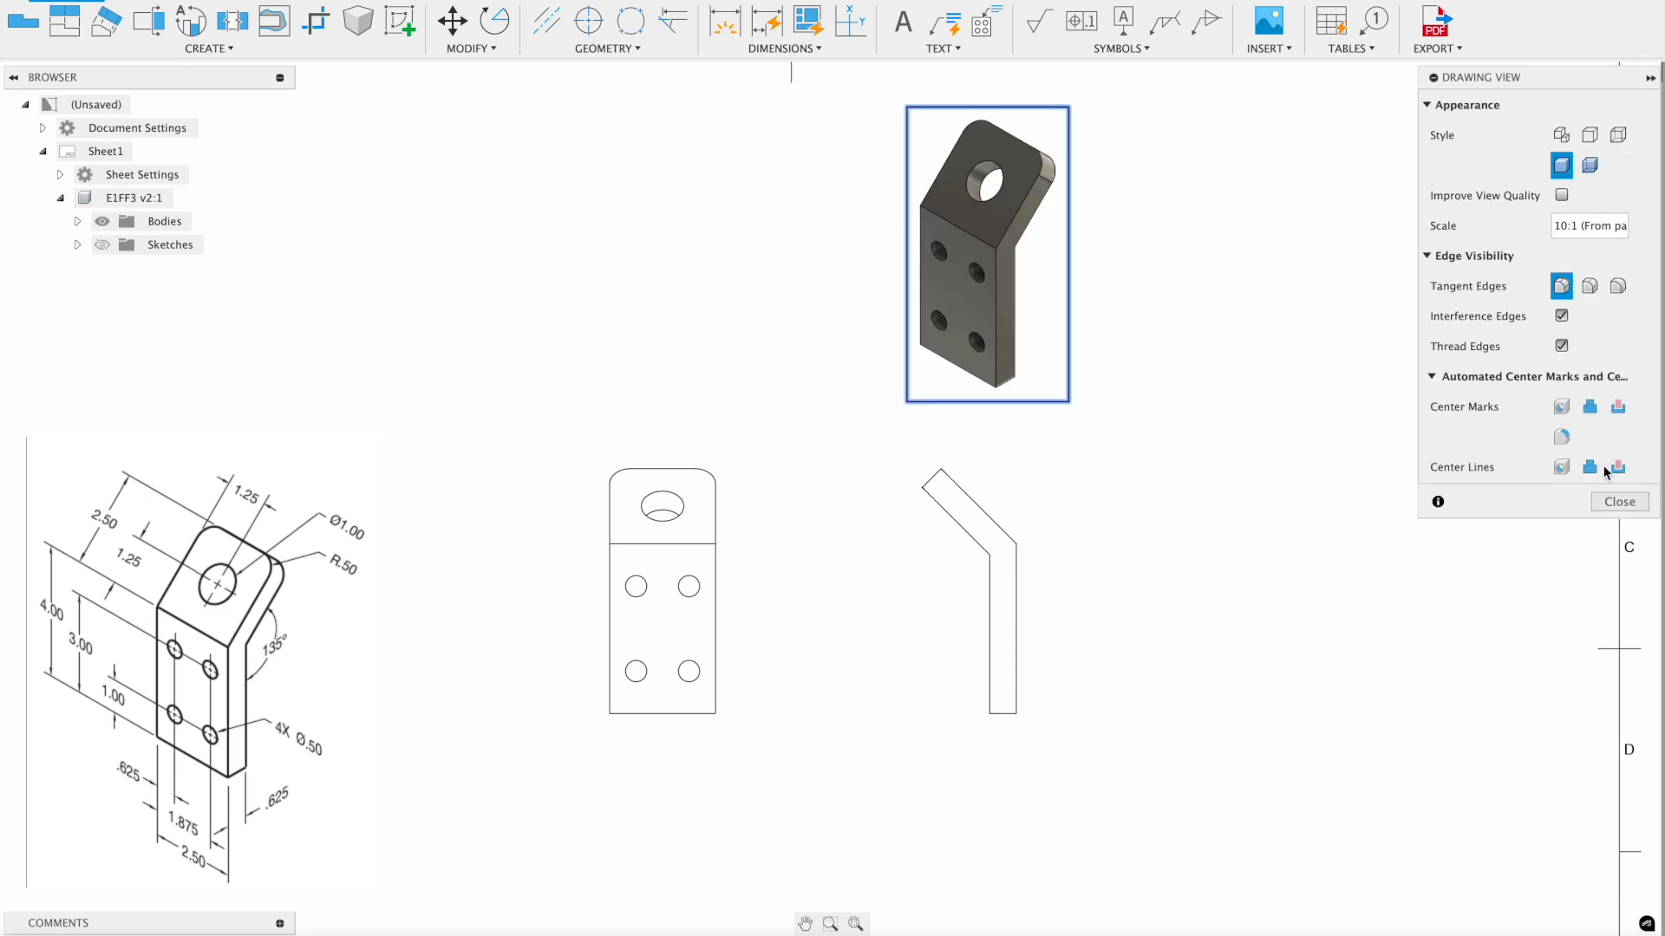
left_click(1619, 501)
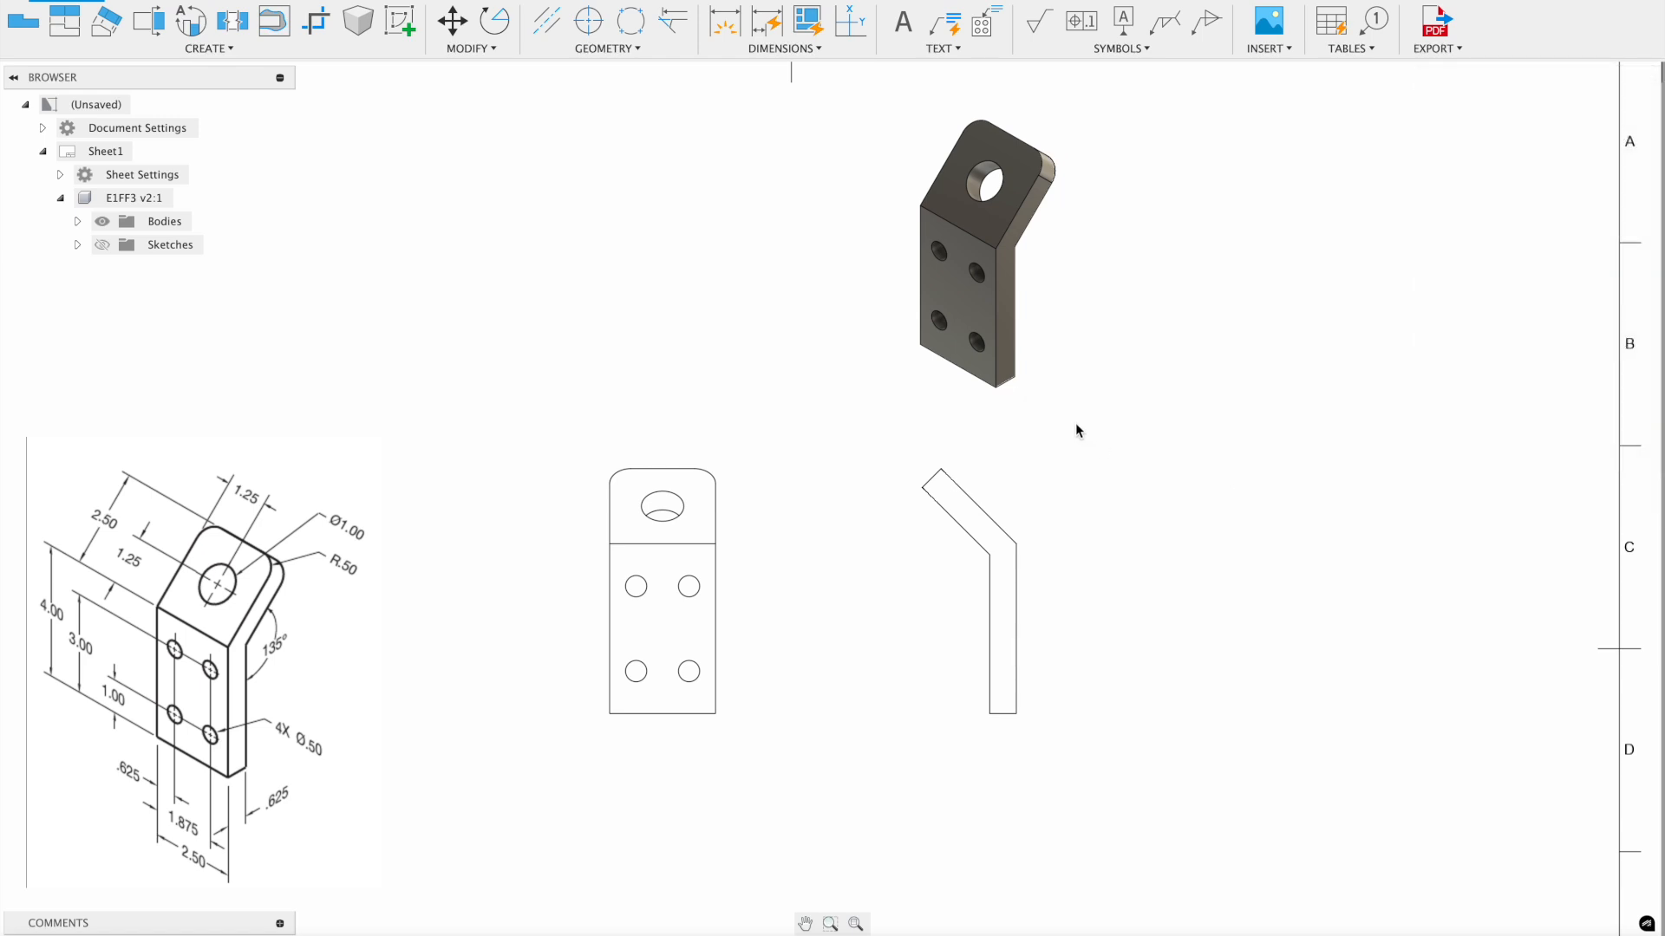
- Show hidden edges as dashed lines in the side view and shift the isometric further left
double_click(987, 532)
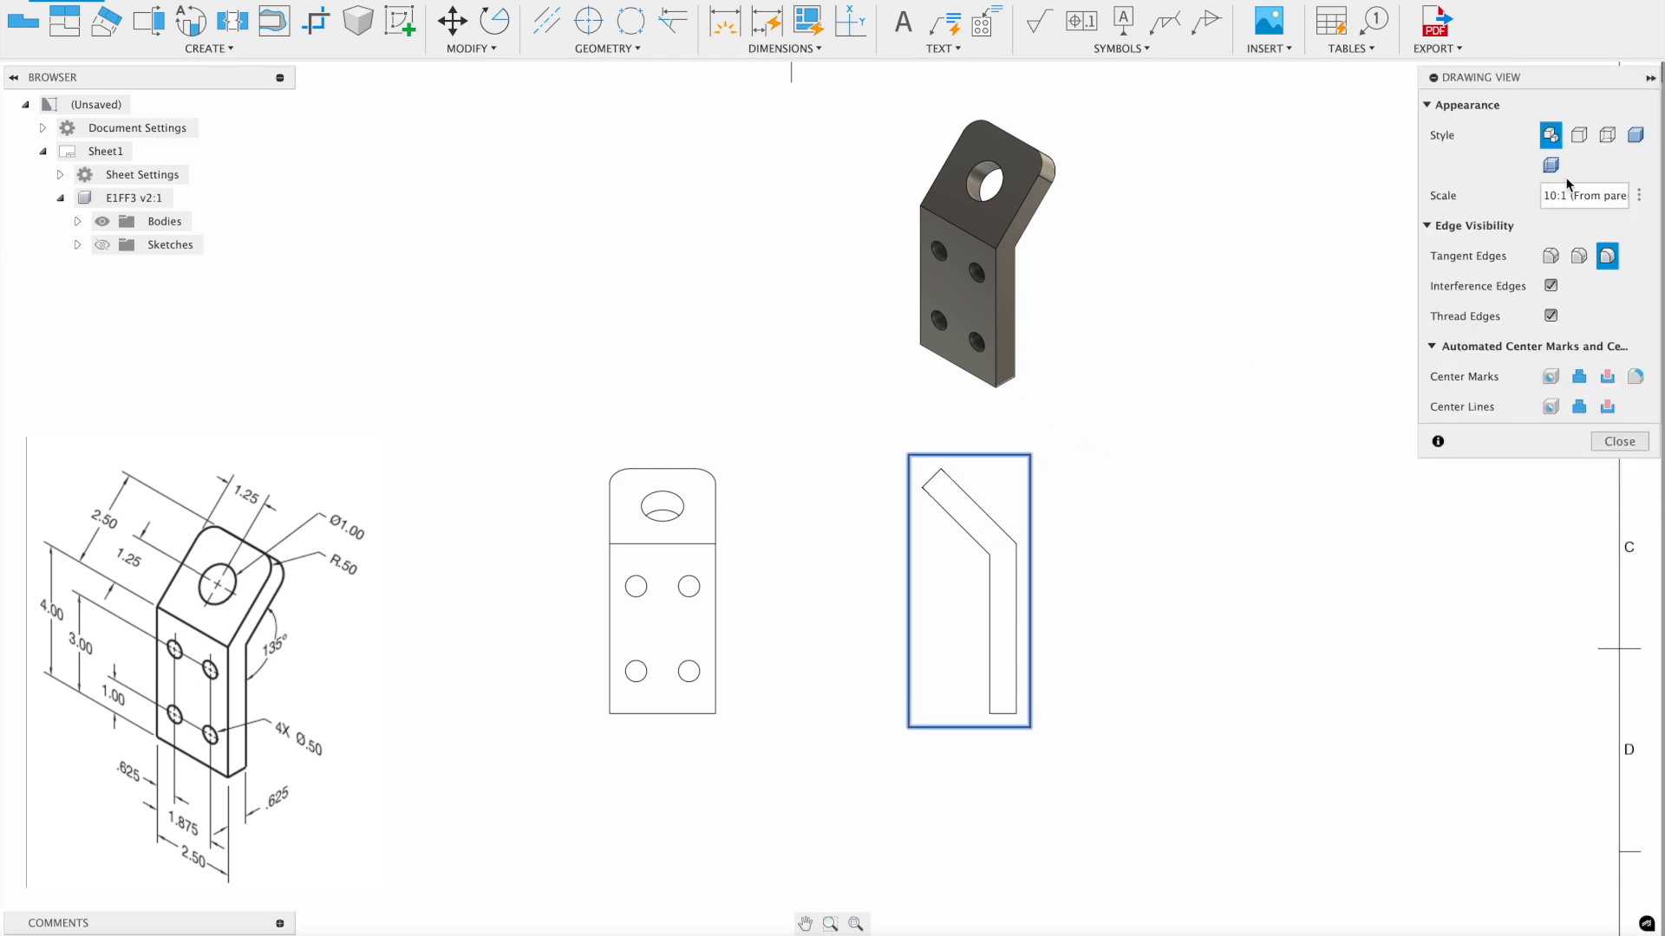
left_click(1607, 135)
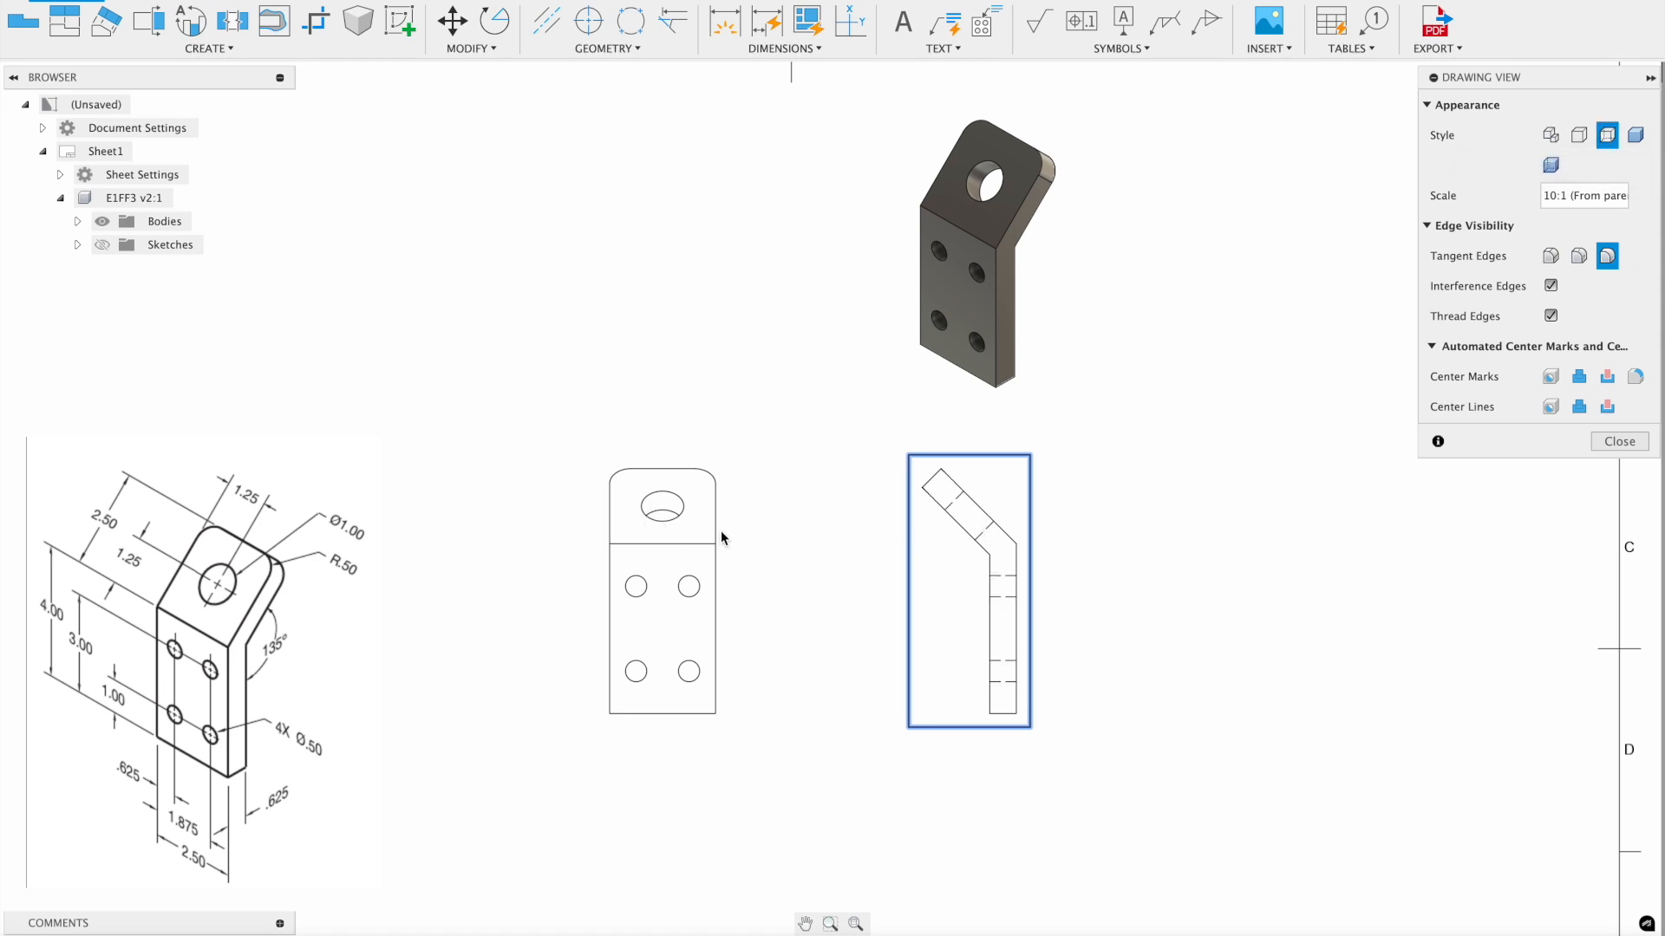
left_click(1629, 434)
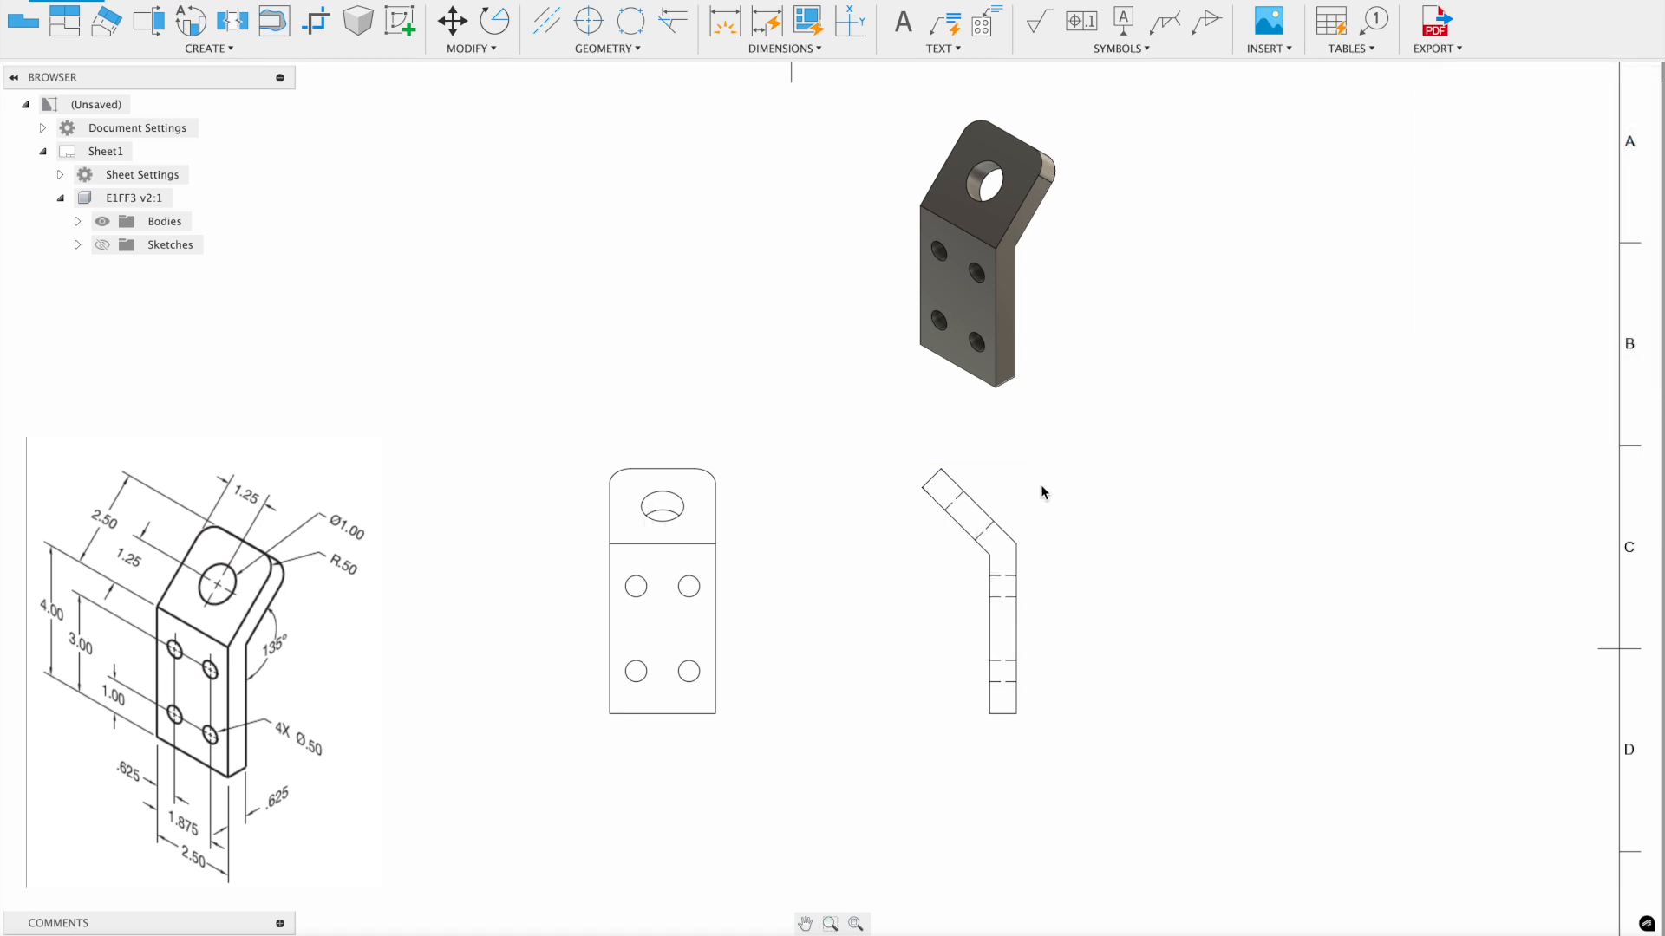
left_click_drag(986, 257, 866, 242)
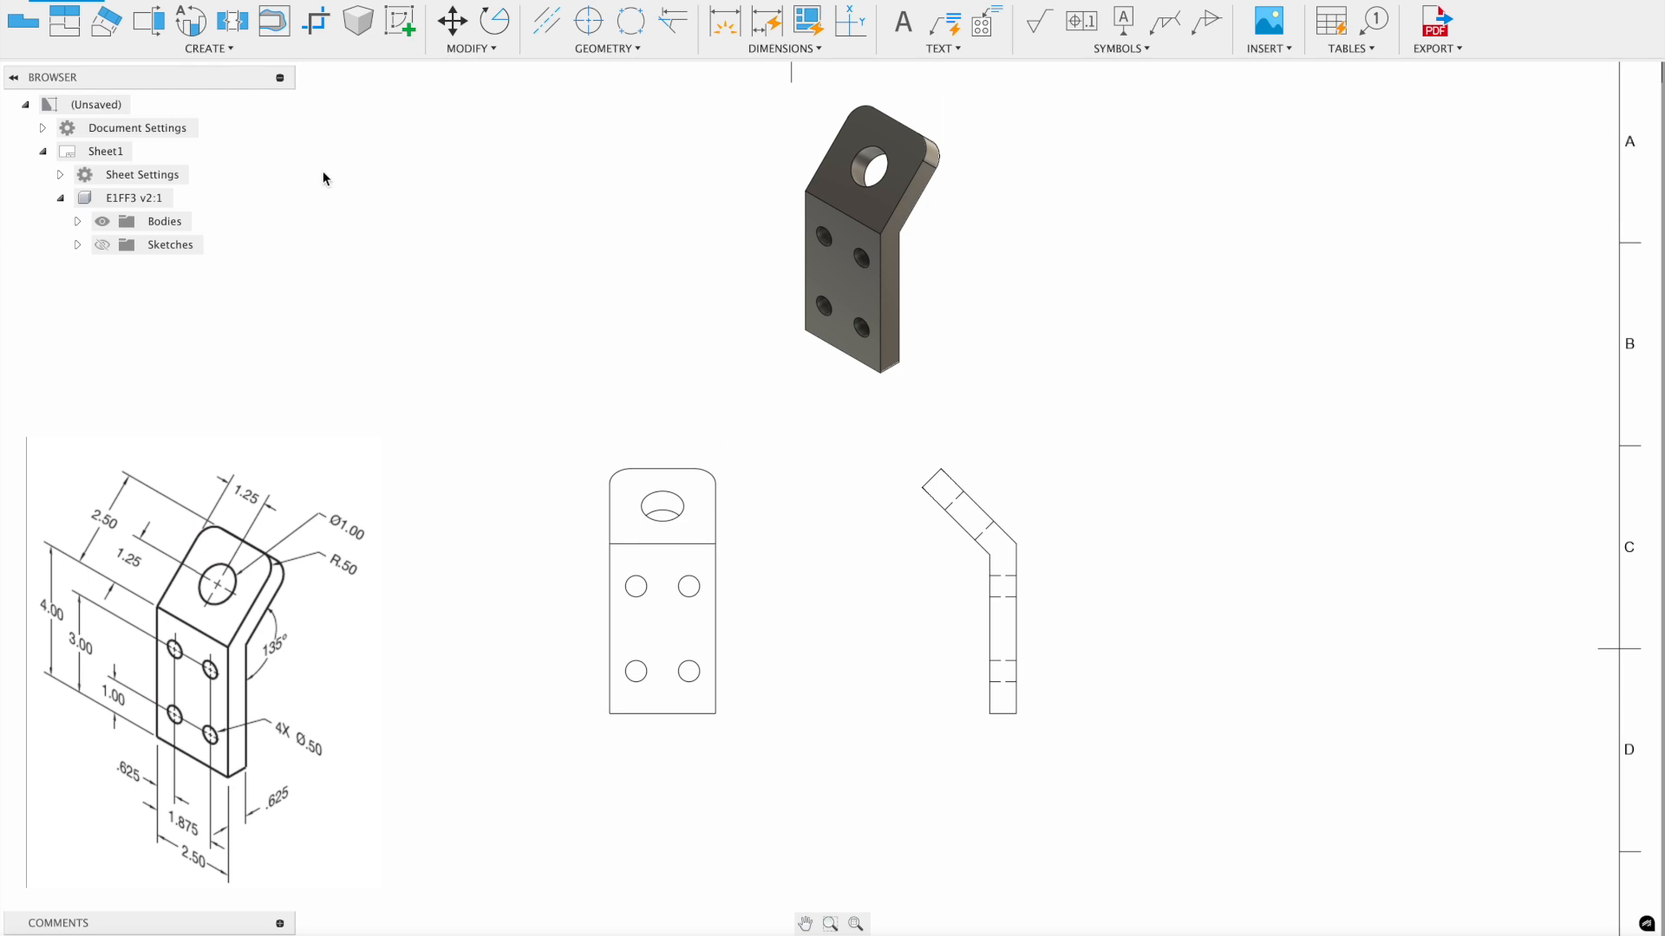
- Create an auxiliary view from the side view's slanted edge, placed below the front view
left_click(113, 23)
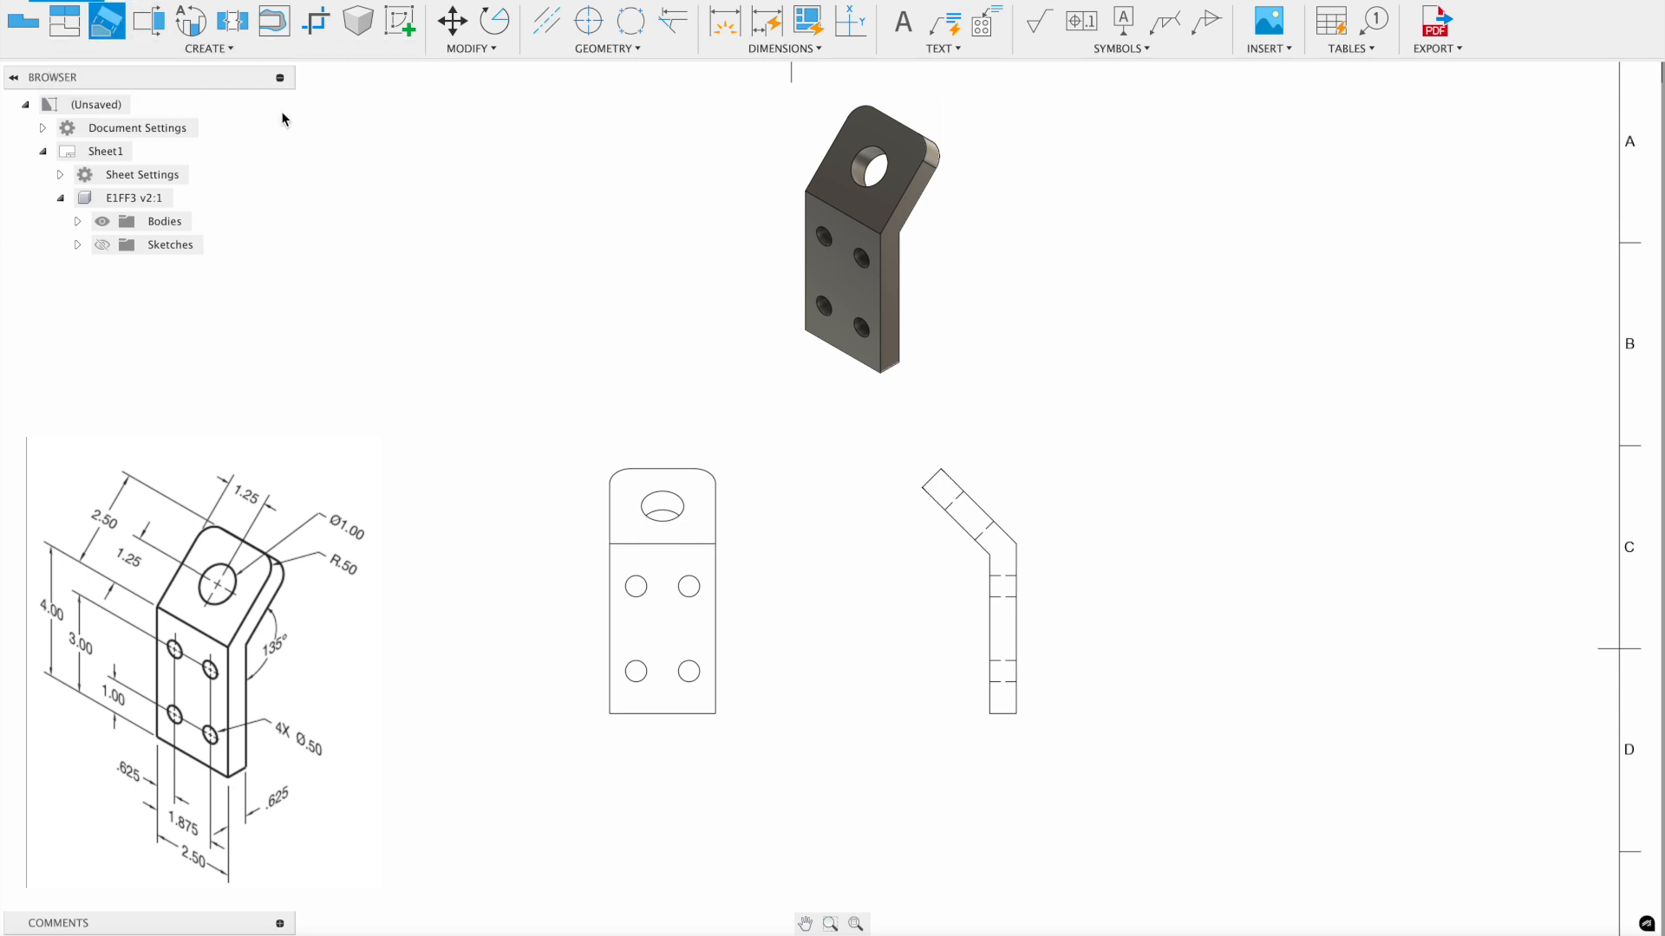
left_click(980, 514)
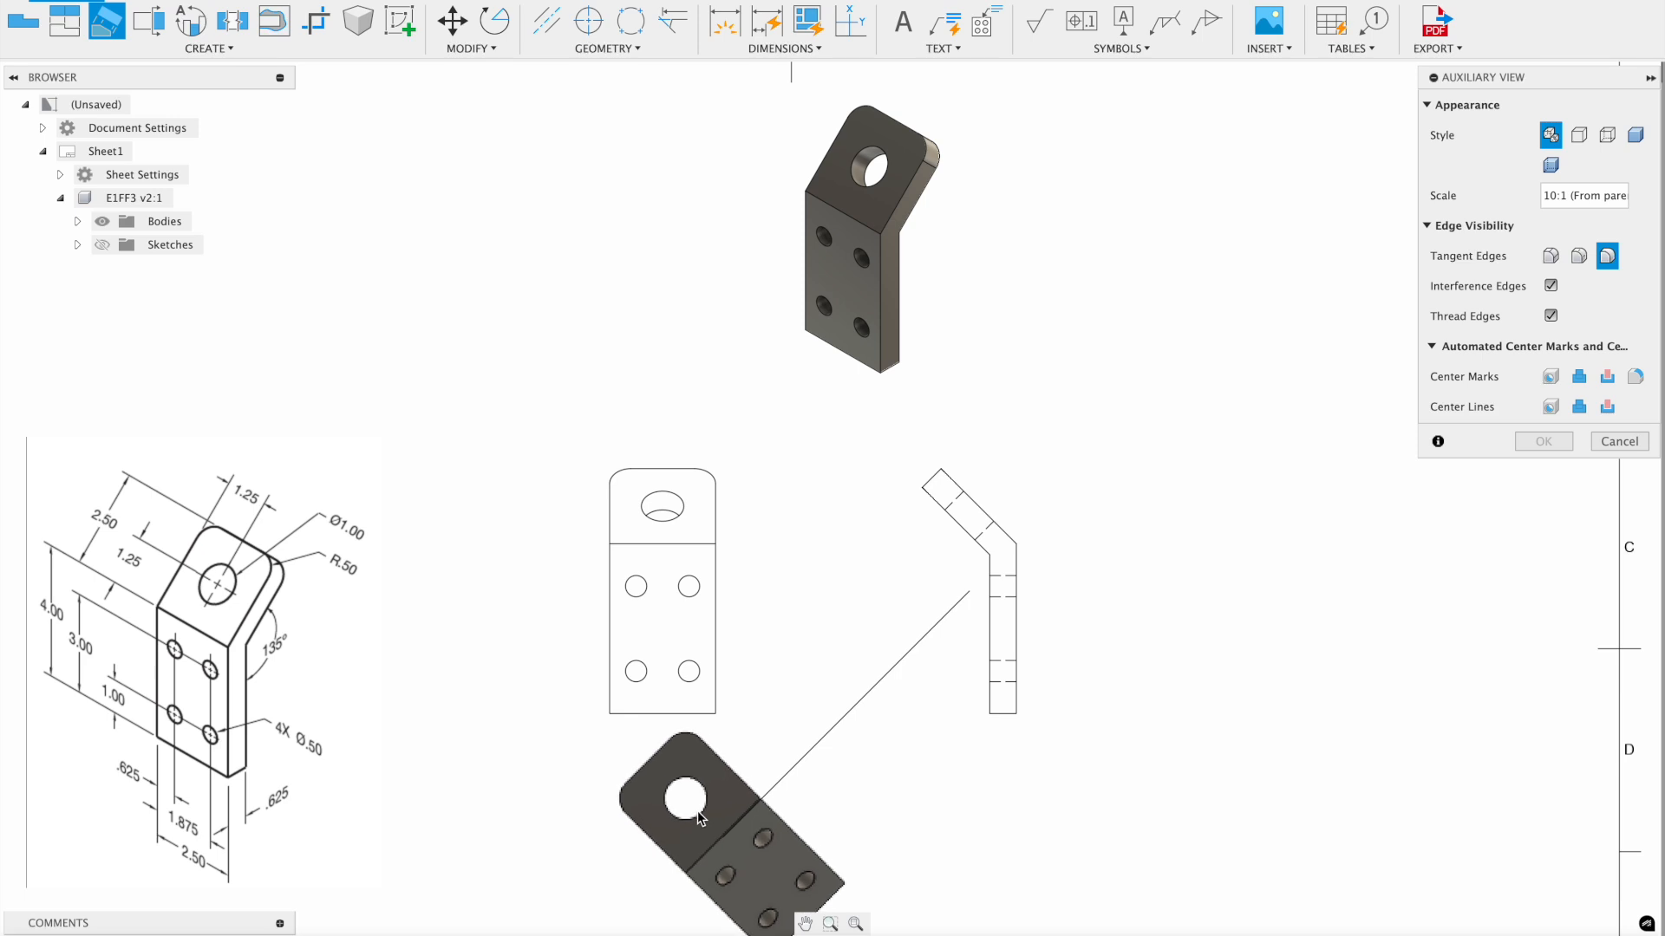
left_click(702, 817)
left_click(1520, 448)
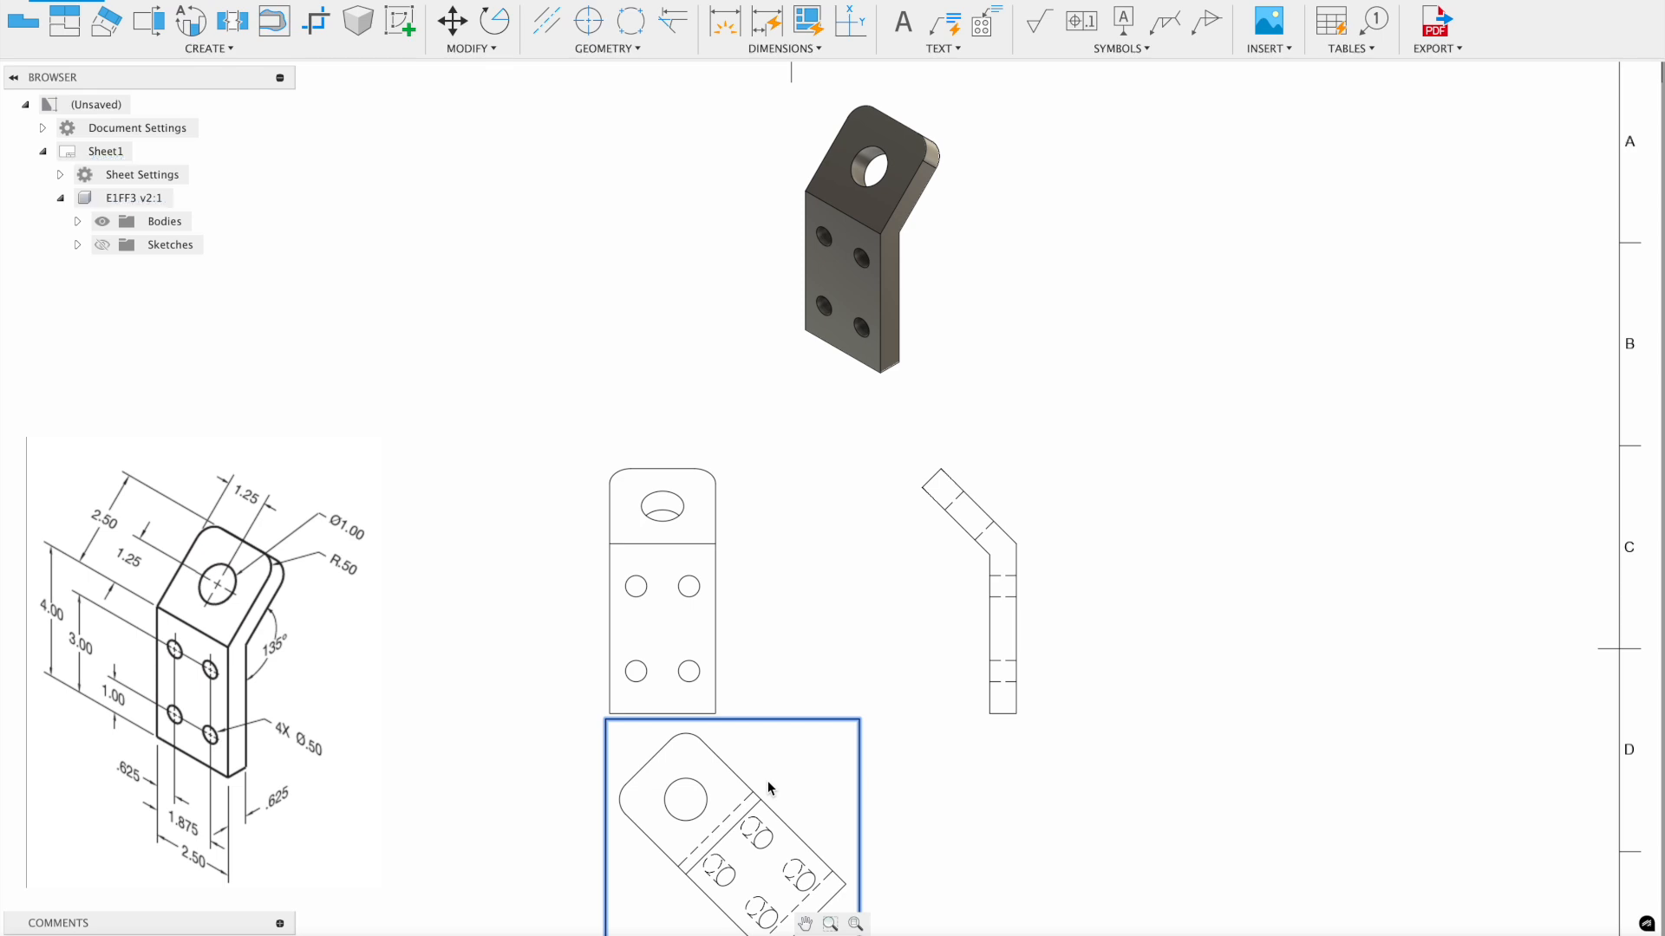
- Remove hidden dashed lines from the auxiliary view and move it up and right
double_click(768, 787)
left_click(1579, 135)
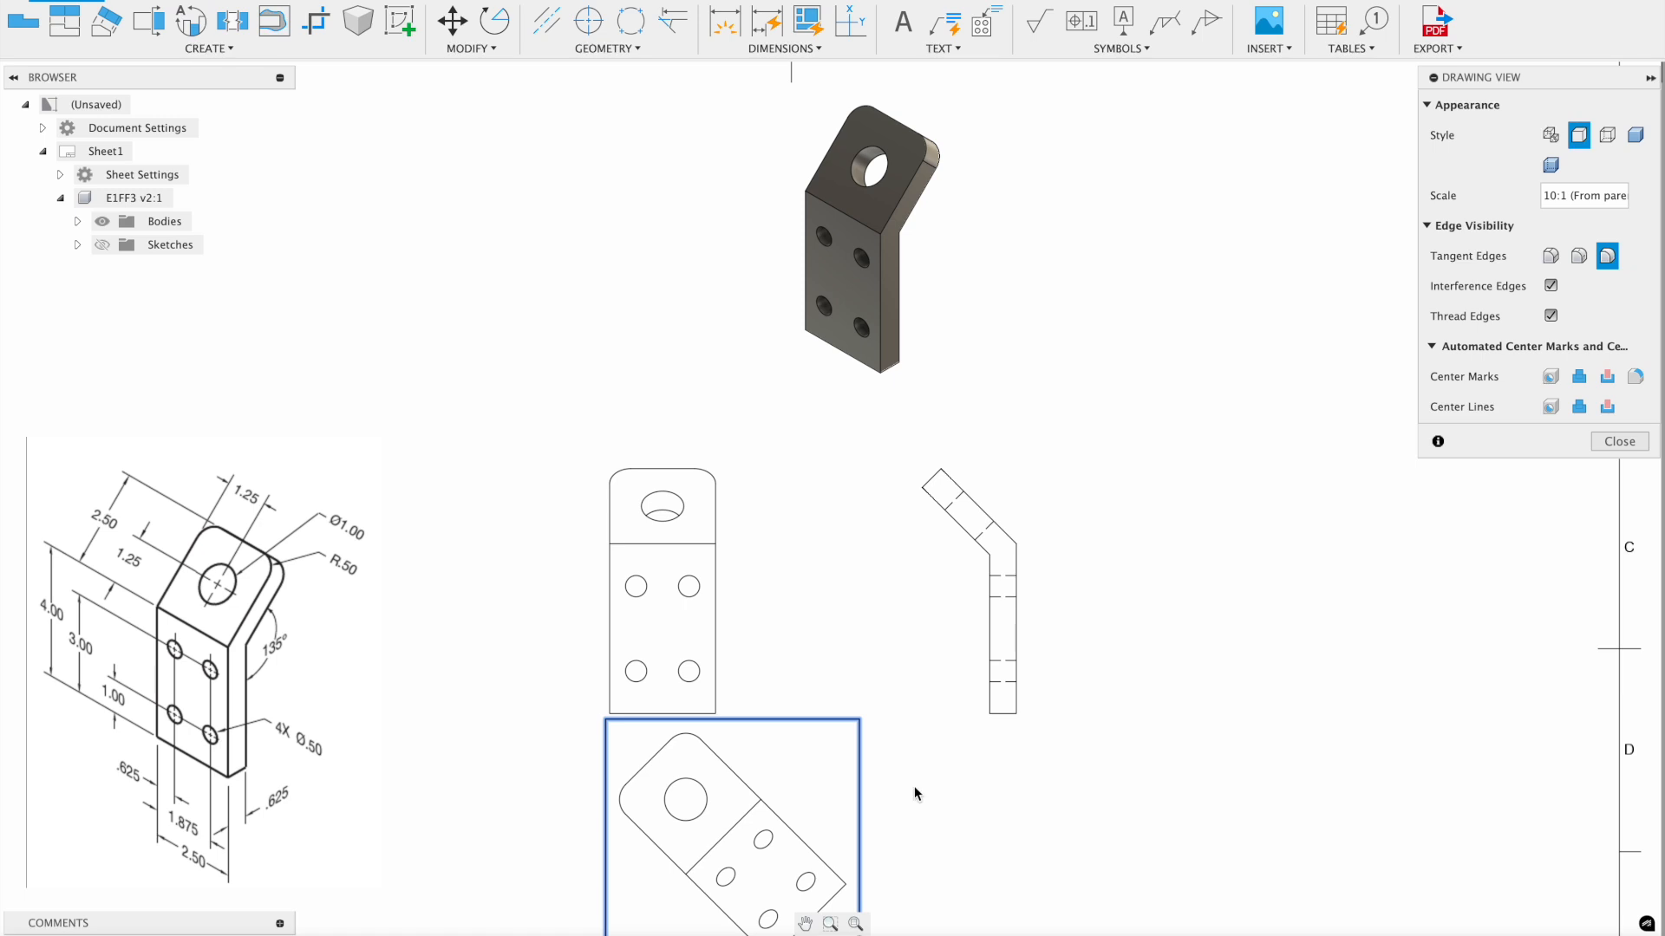
scroll(779, 698, "up", 3)
scroll(791, 737, "down", 3)
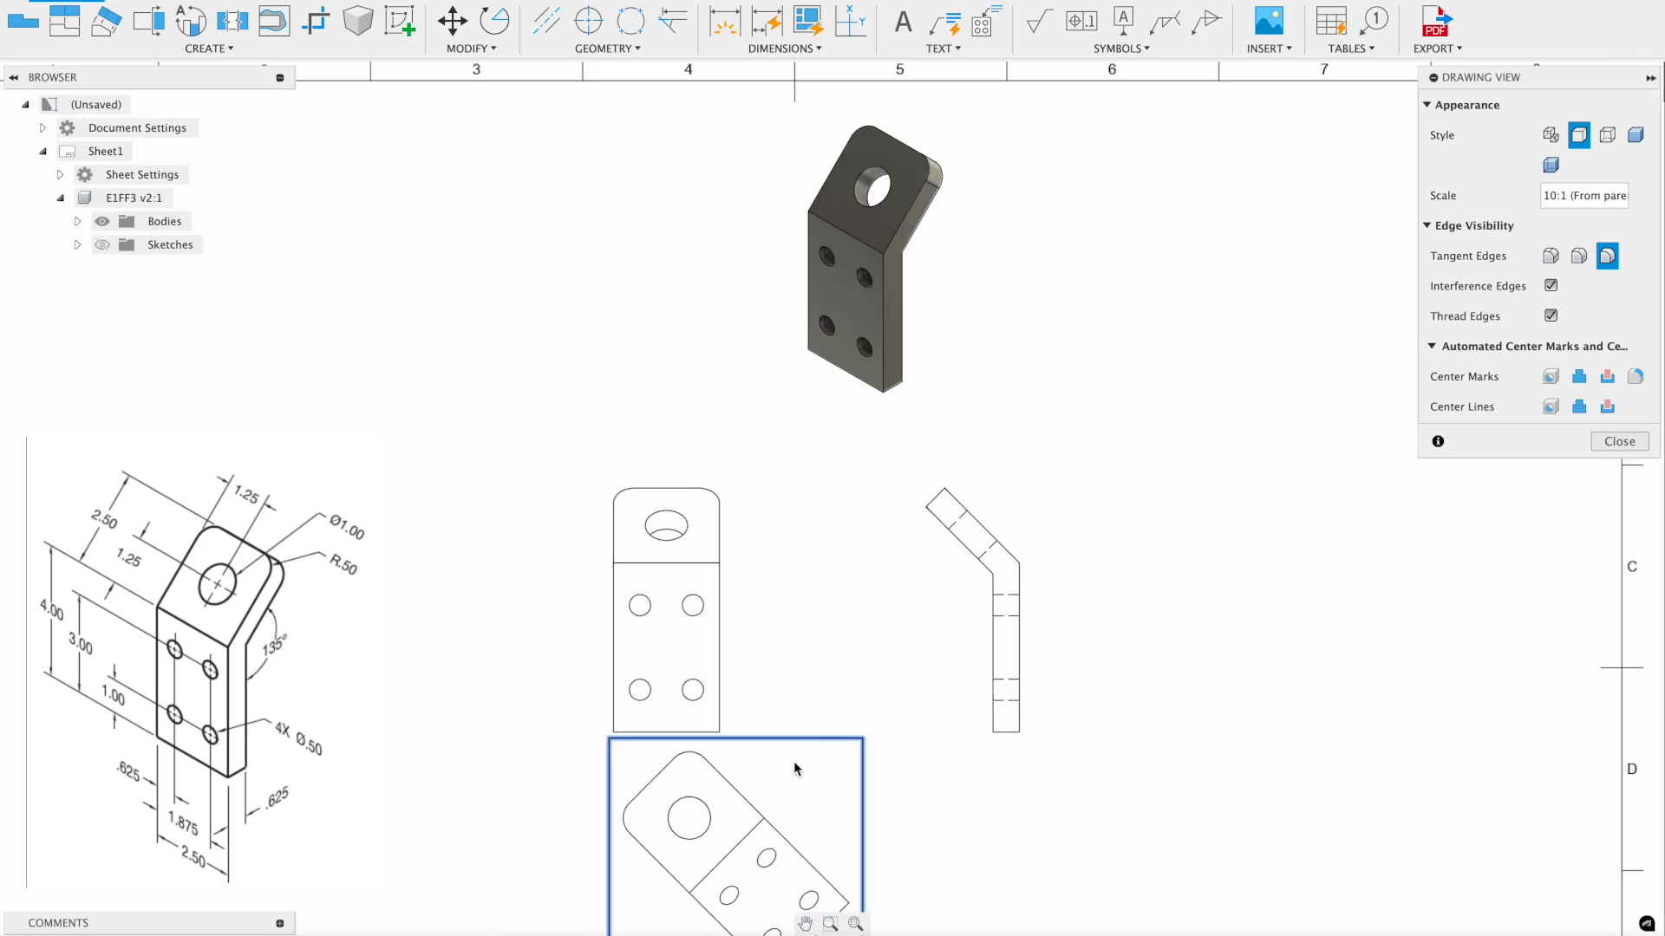
left_click(1620, 443)
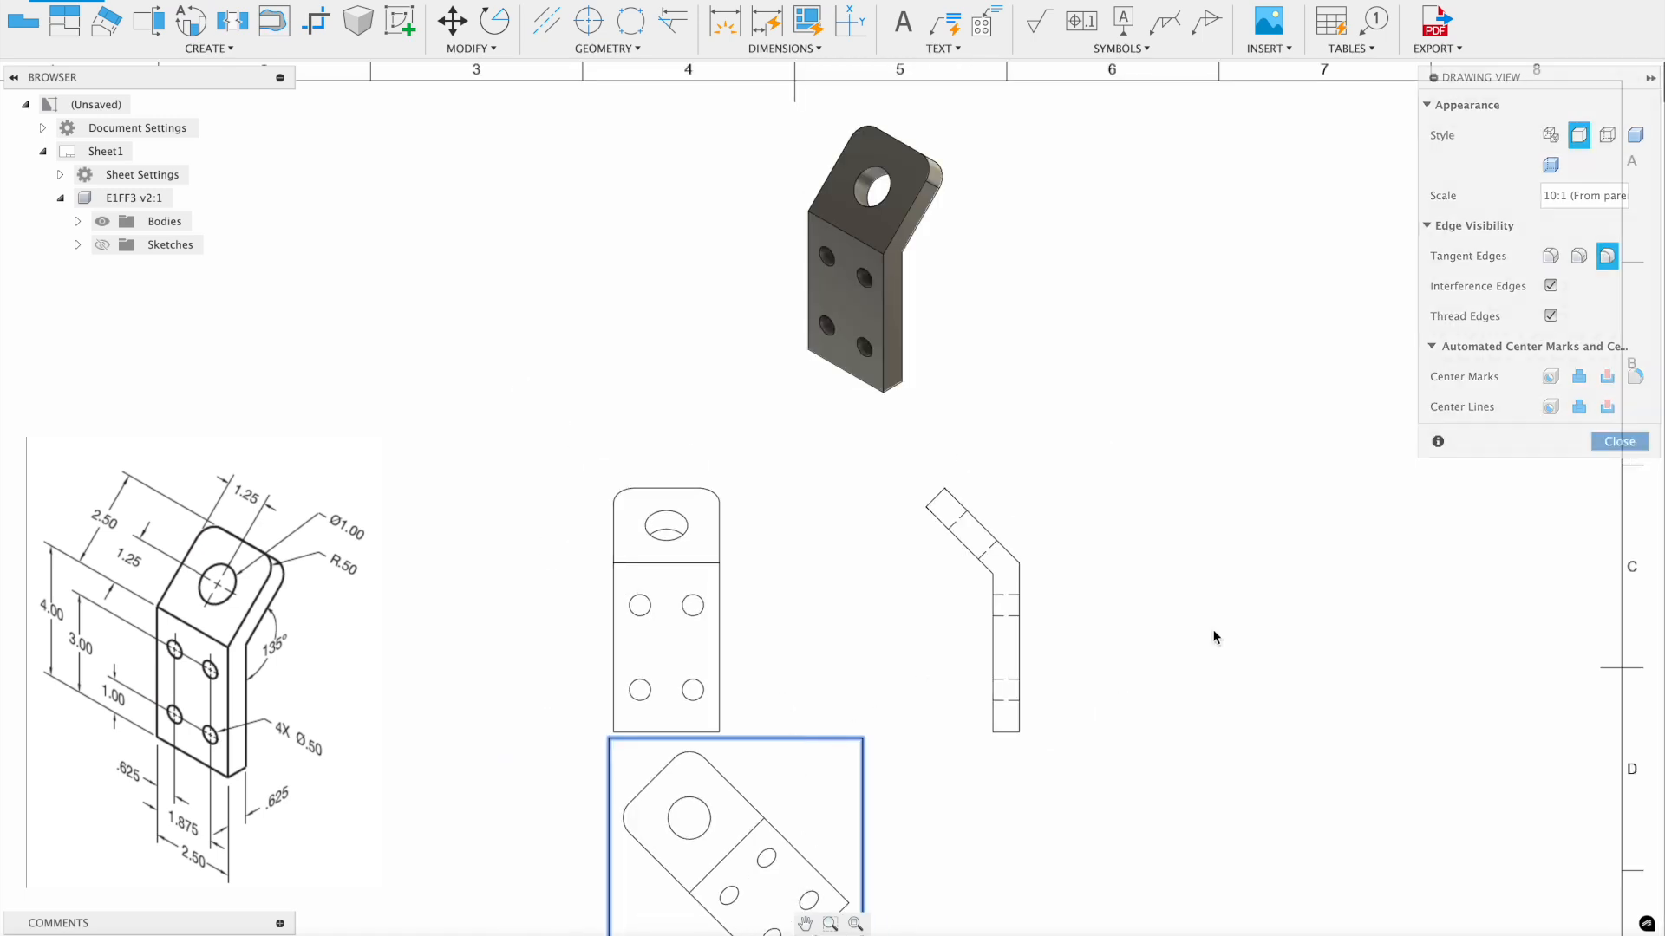
left_click_drag(771, 808, 1283, 338)
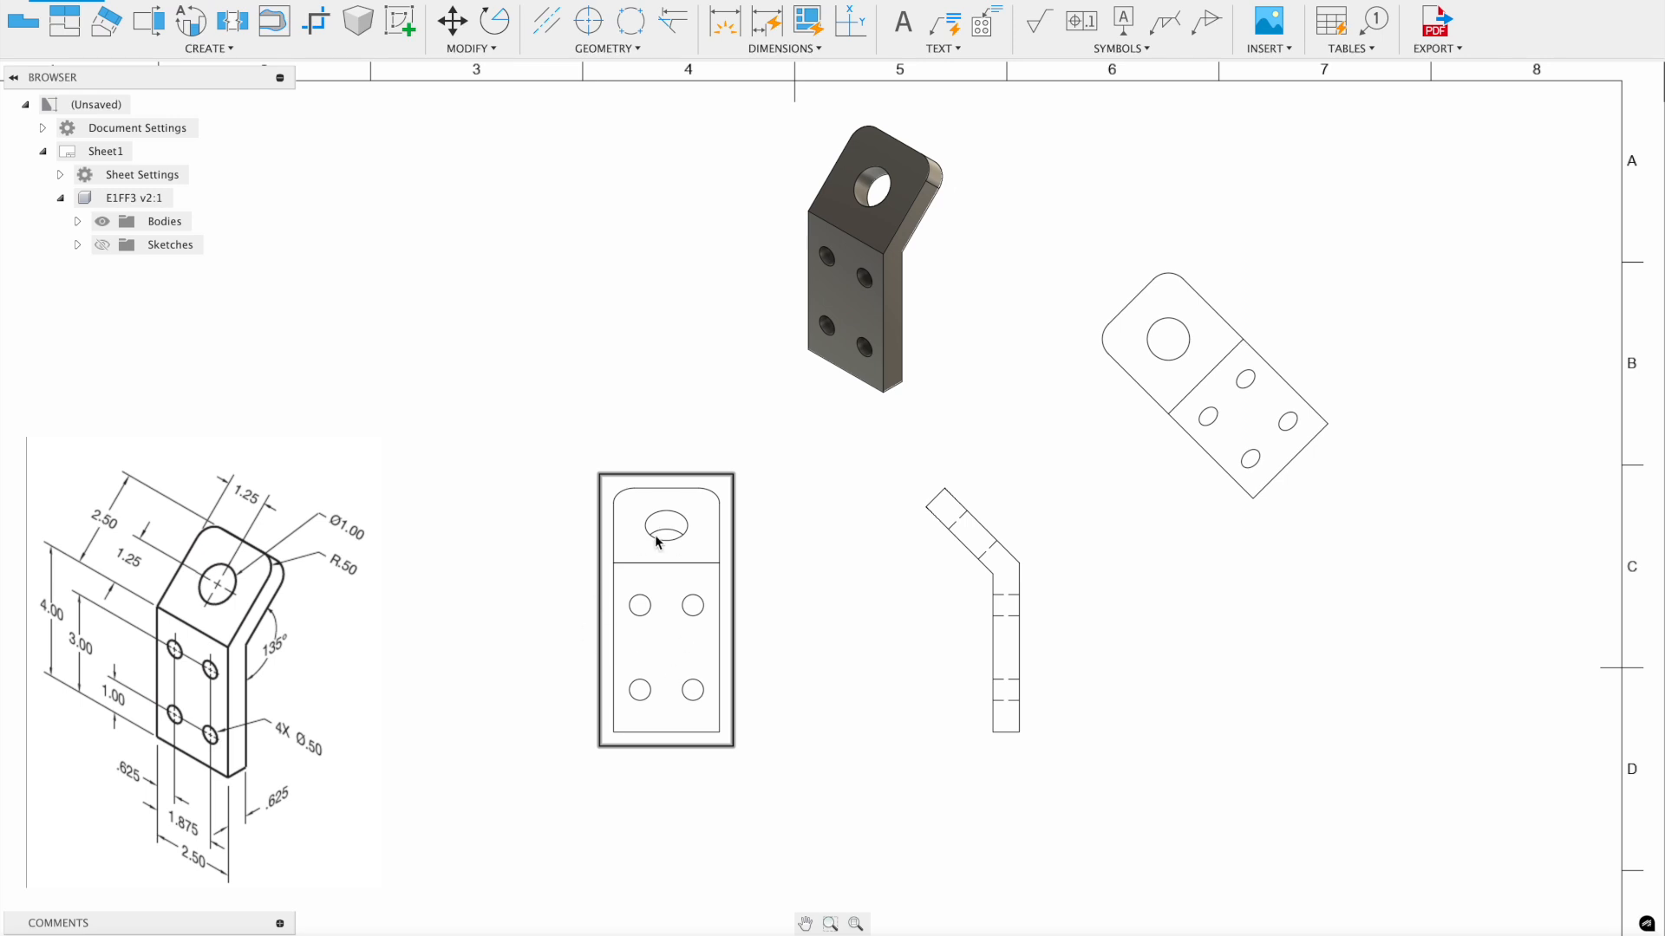
left_click(719, 30)
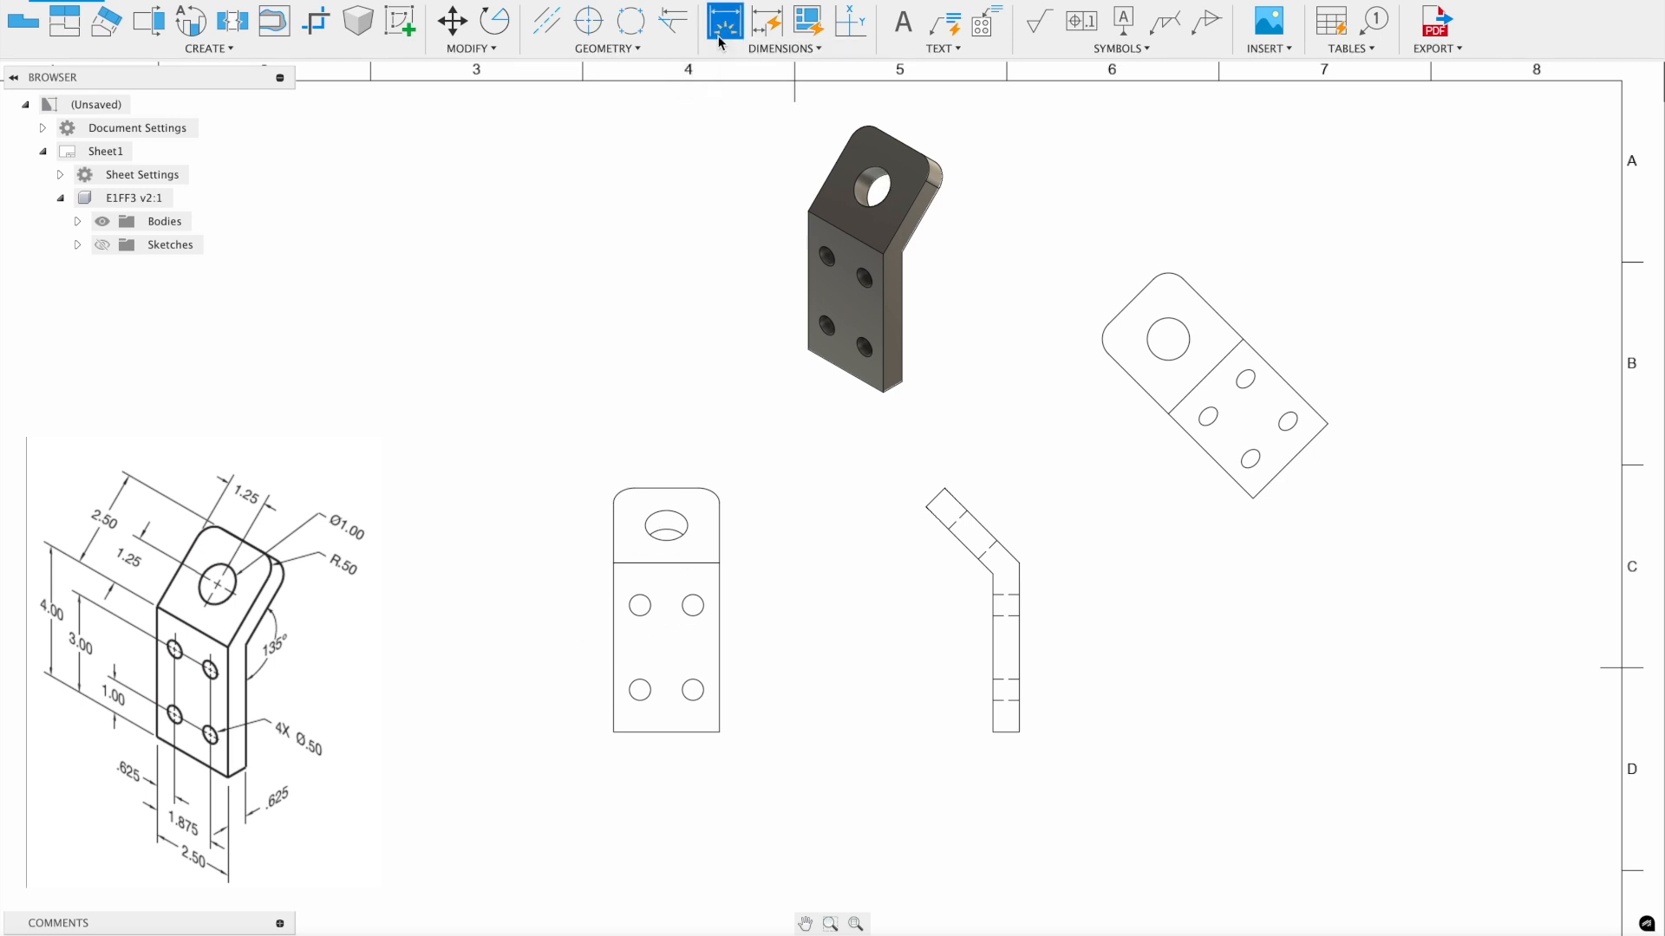
- Add a vertical 4 dimension along the left edge of the front view's lower plate
left_click(614, 648)
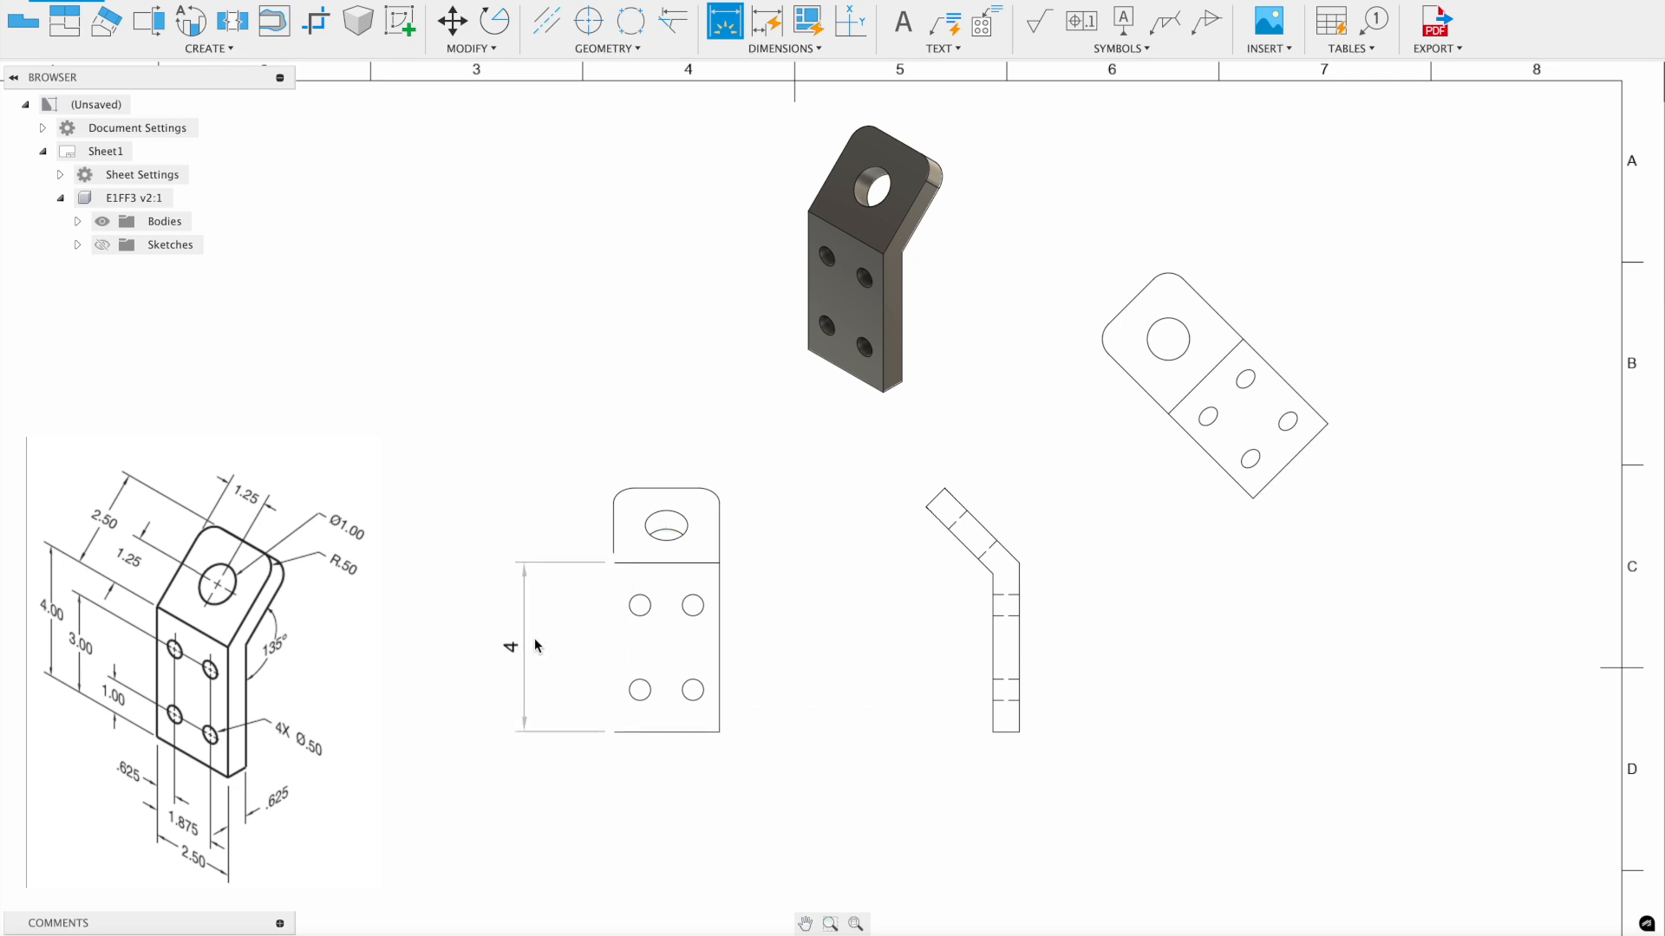
left_click(516, 661)
scroll(526, 666, "up", 3)
left_click(699, 577)
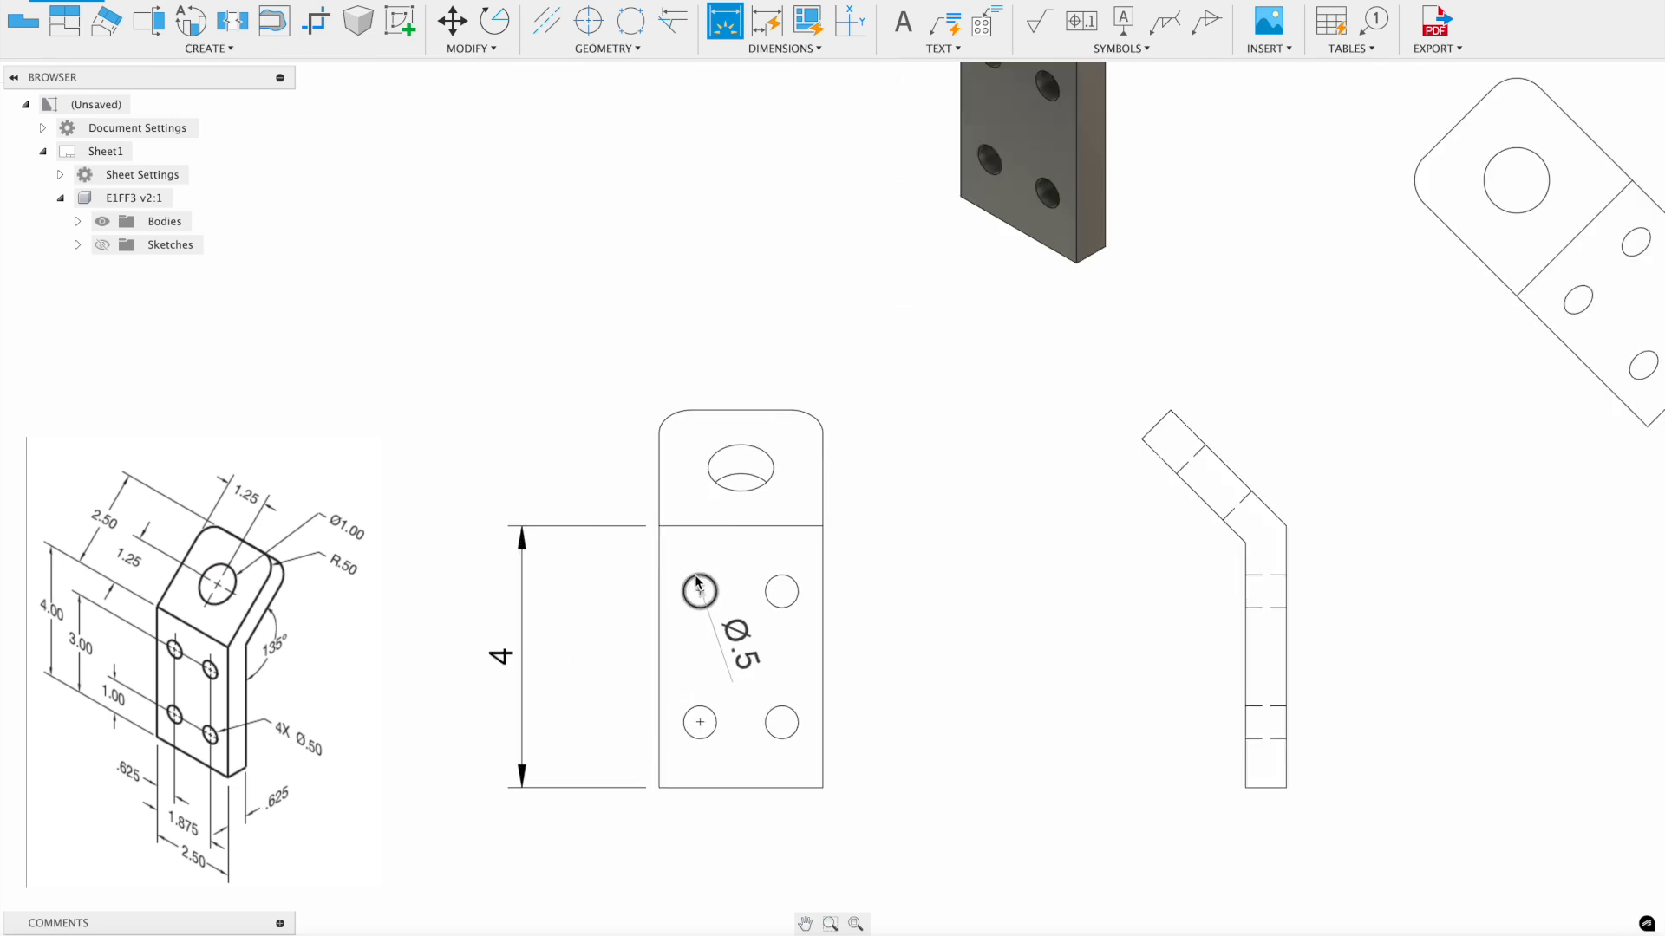
key("Escape")
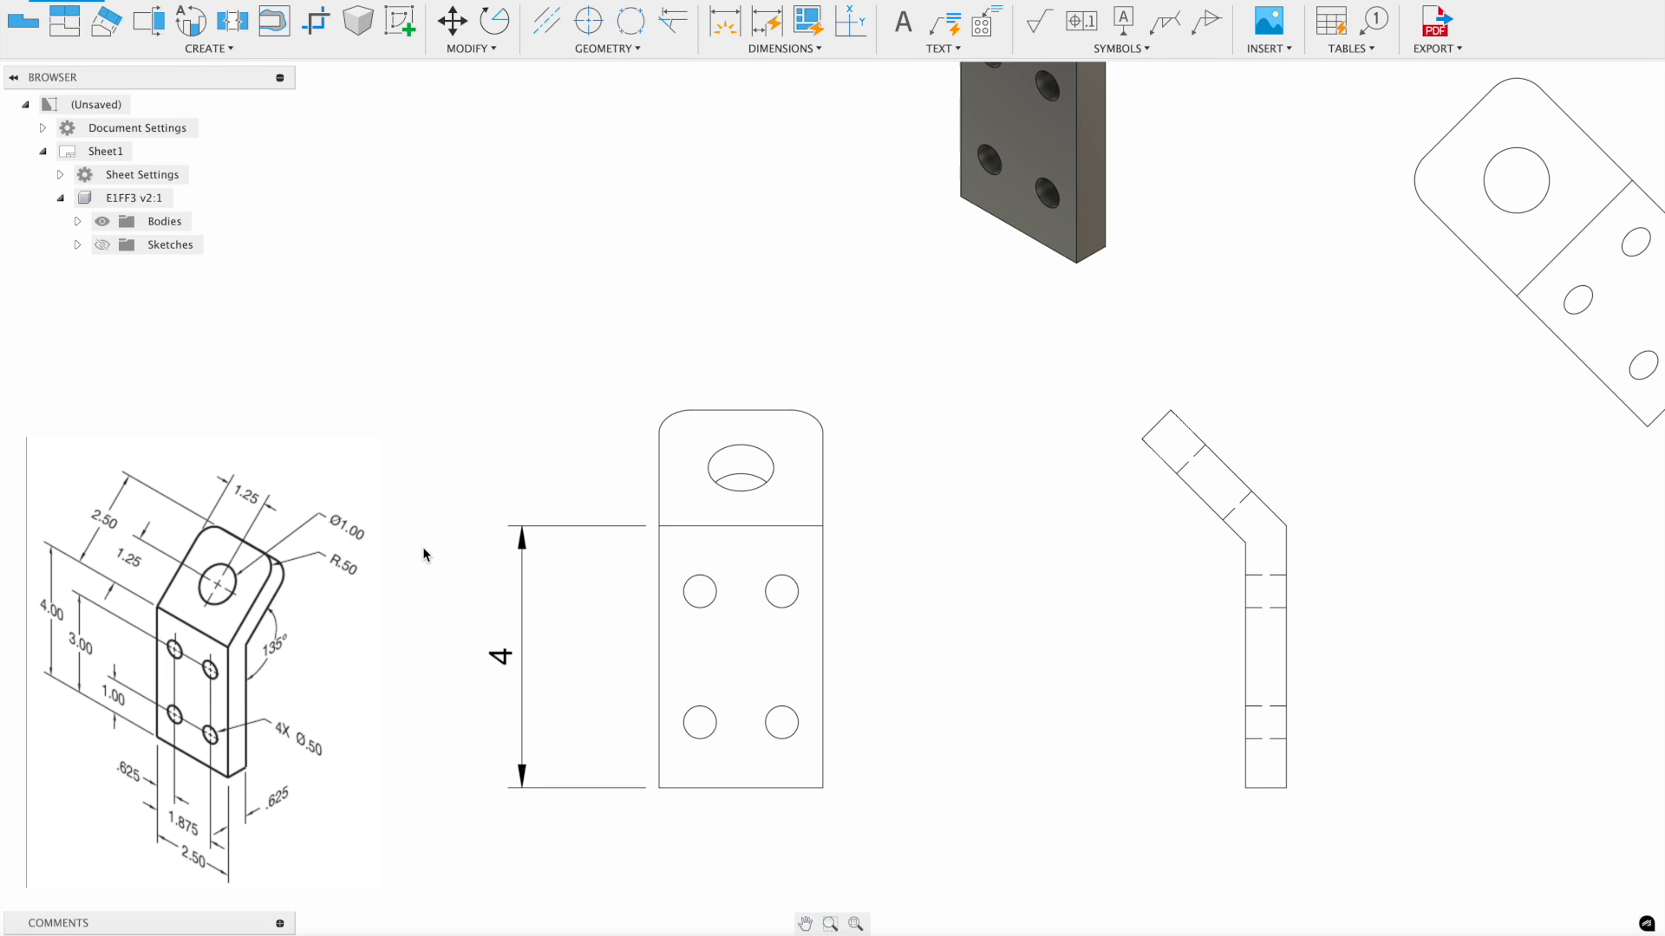
- Turn on trailing zeros for the height dimension so it reads 4.00
double_click(502, 659)
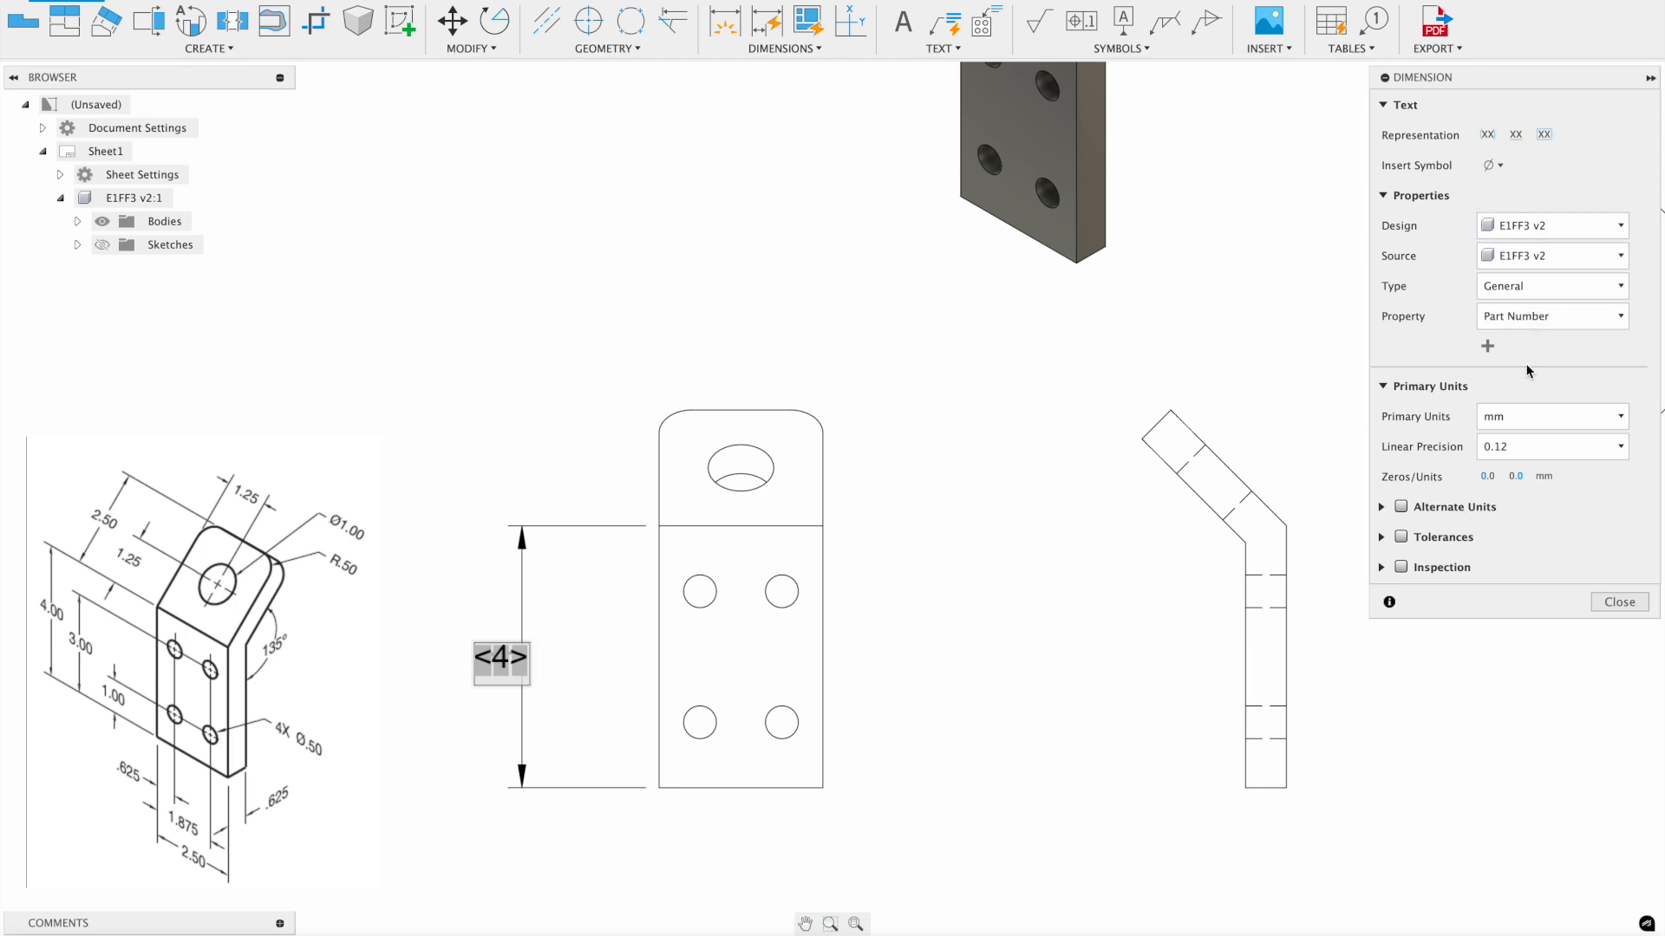
left_click(1517, 477)
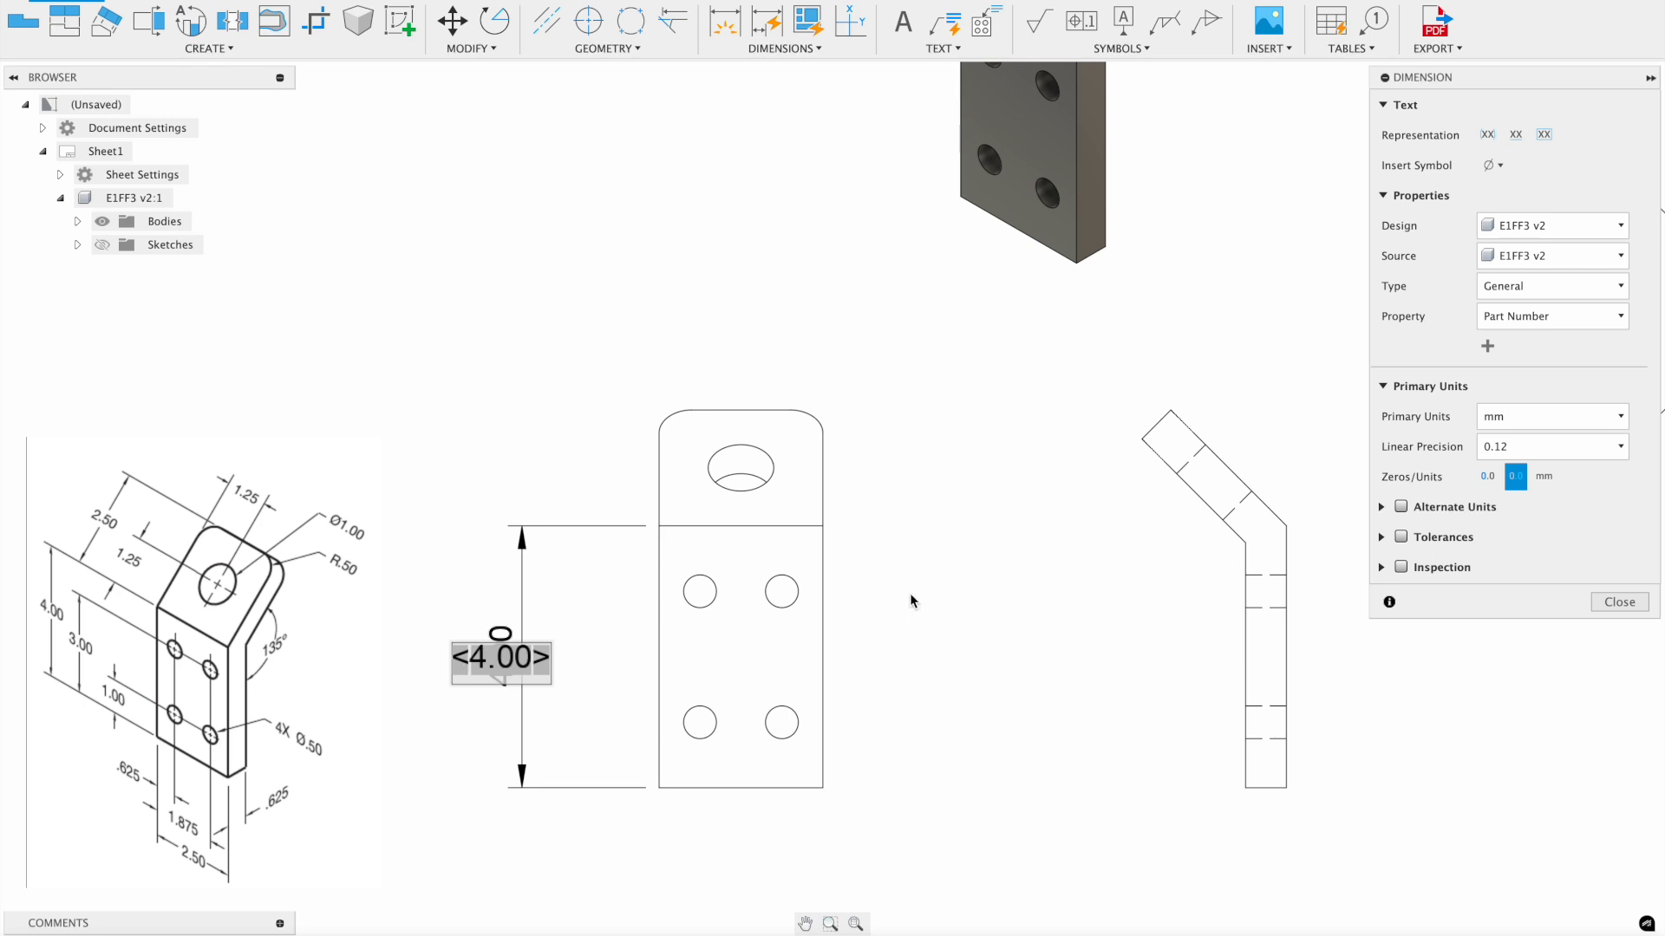
left_click(1624, 603)
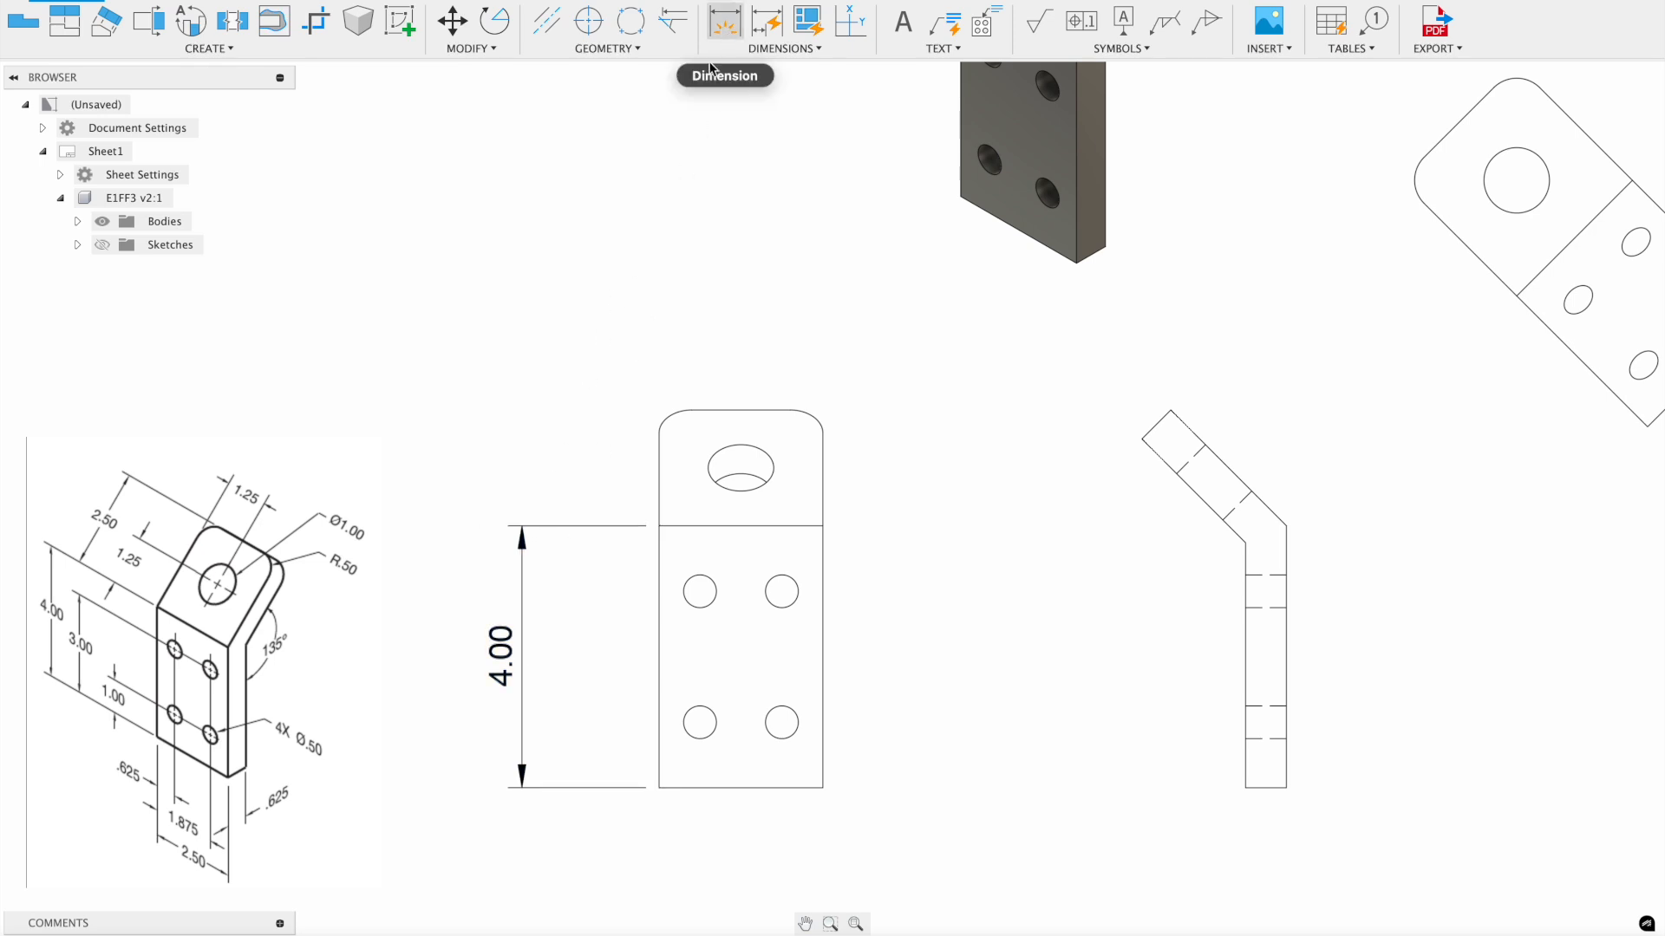
- Dimension the upper-left and lower-left hole centres from the bottom edge (3 and 1)
left_click(727, 19)
left_click(732, 788)
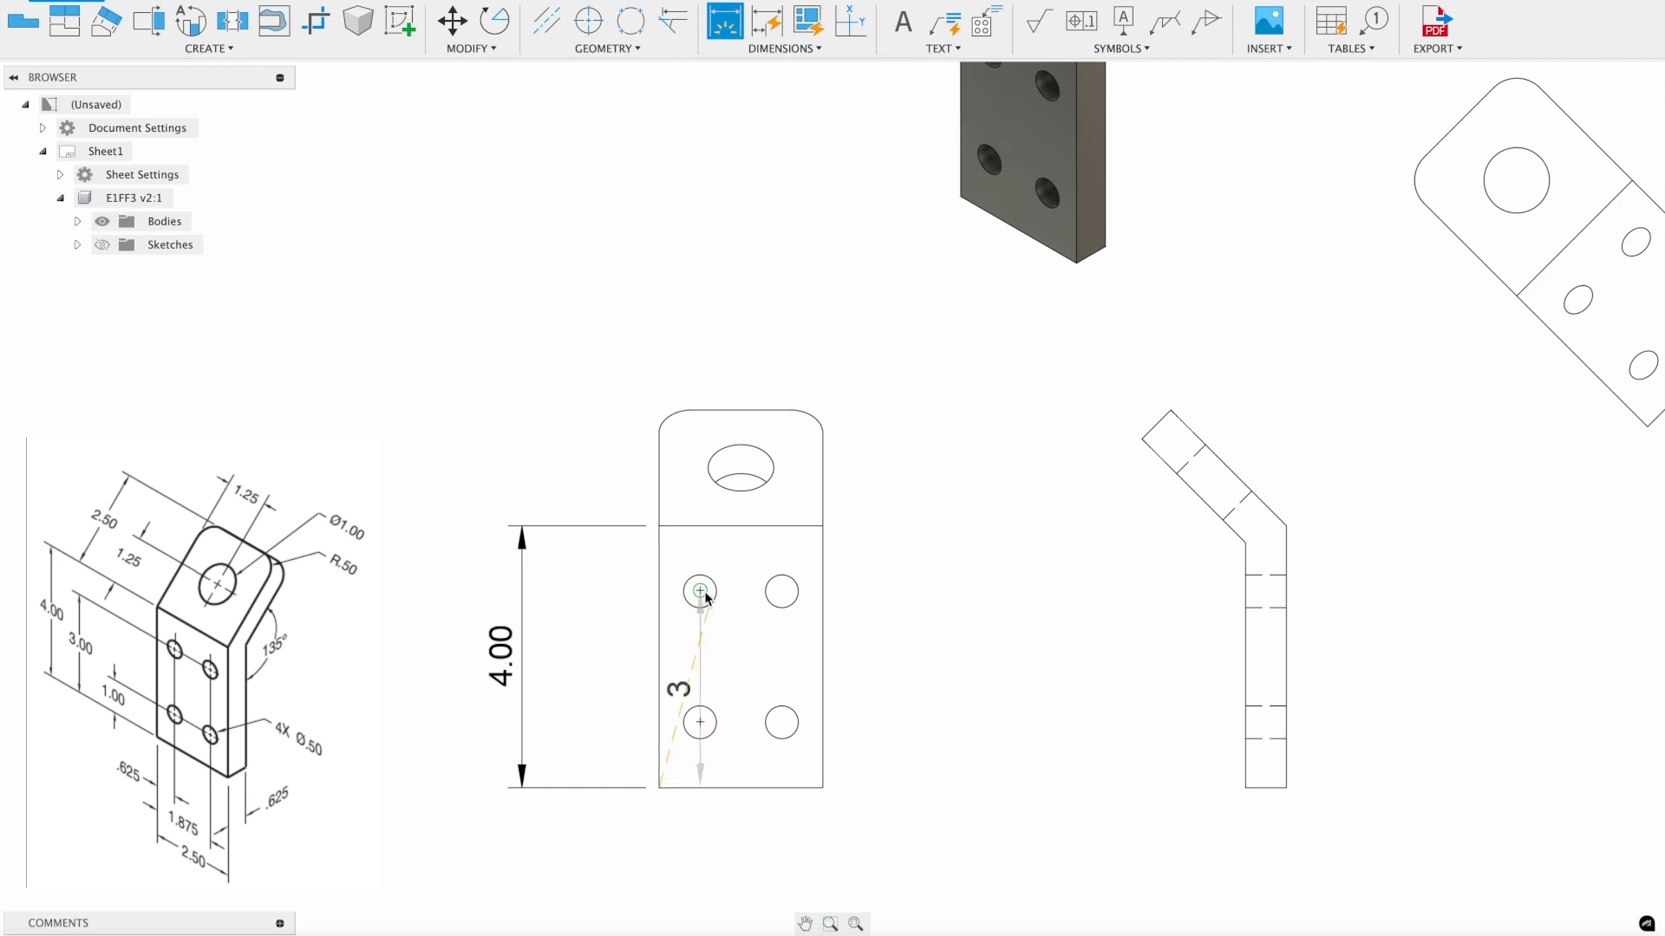
left_click(700, 593)
left_click(568, 646)
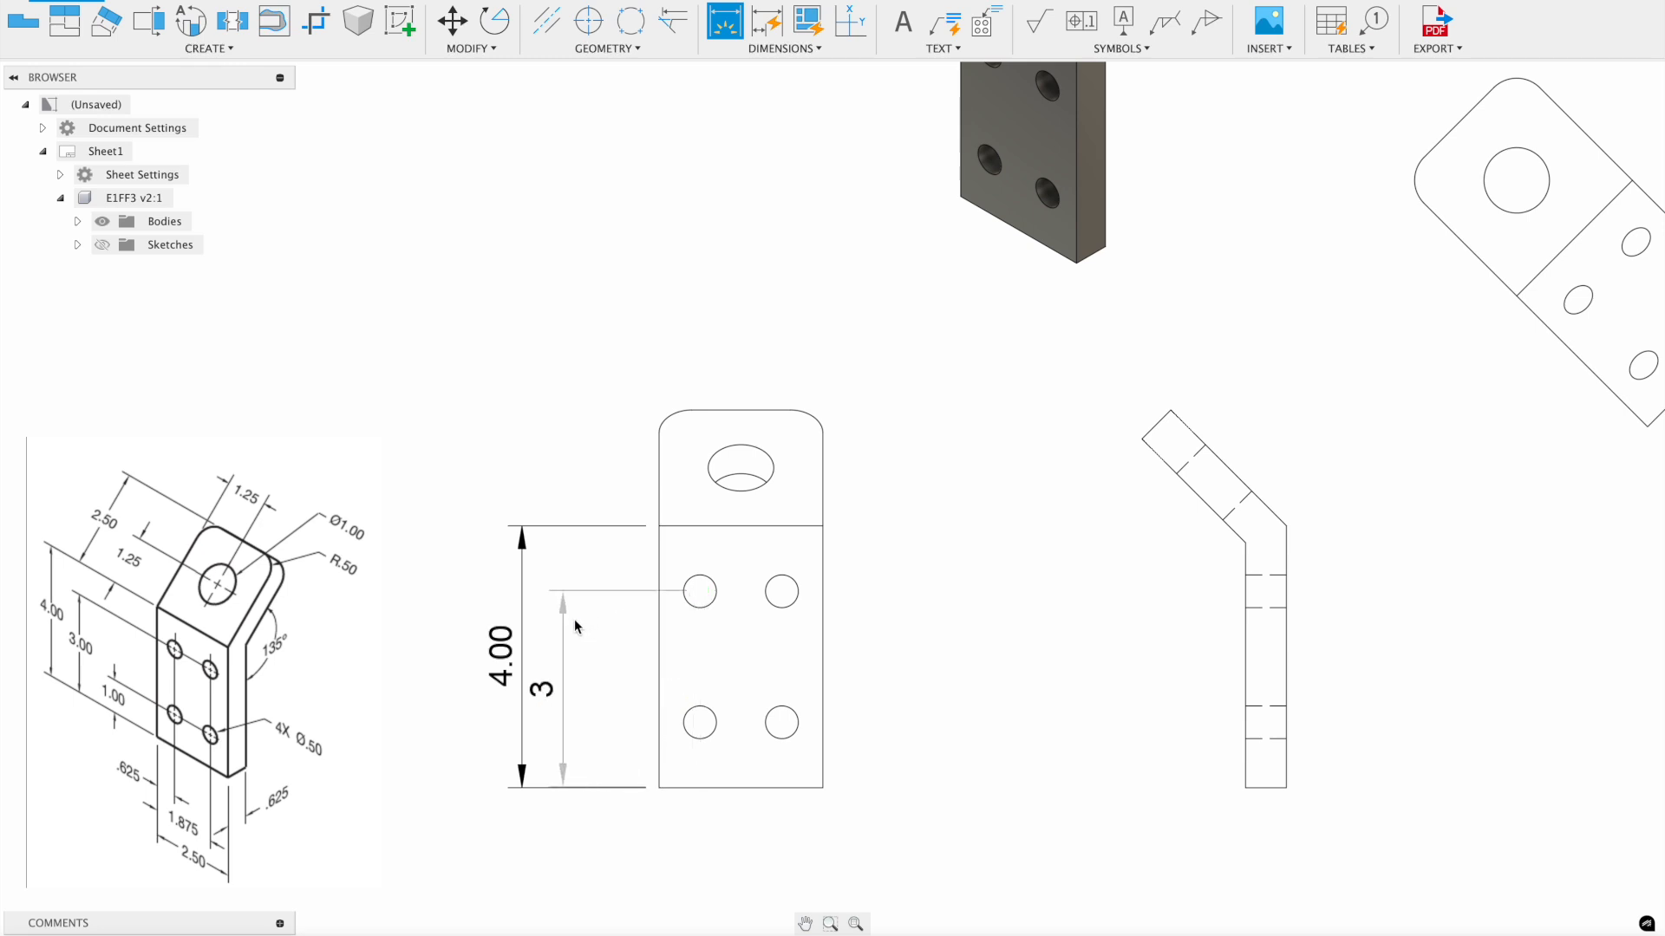
left_click(699, 787)
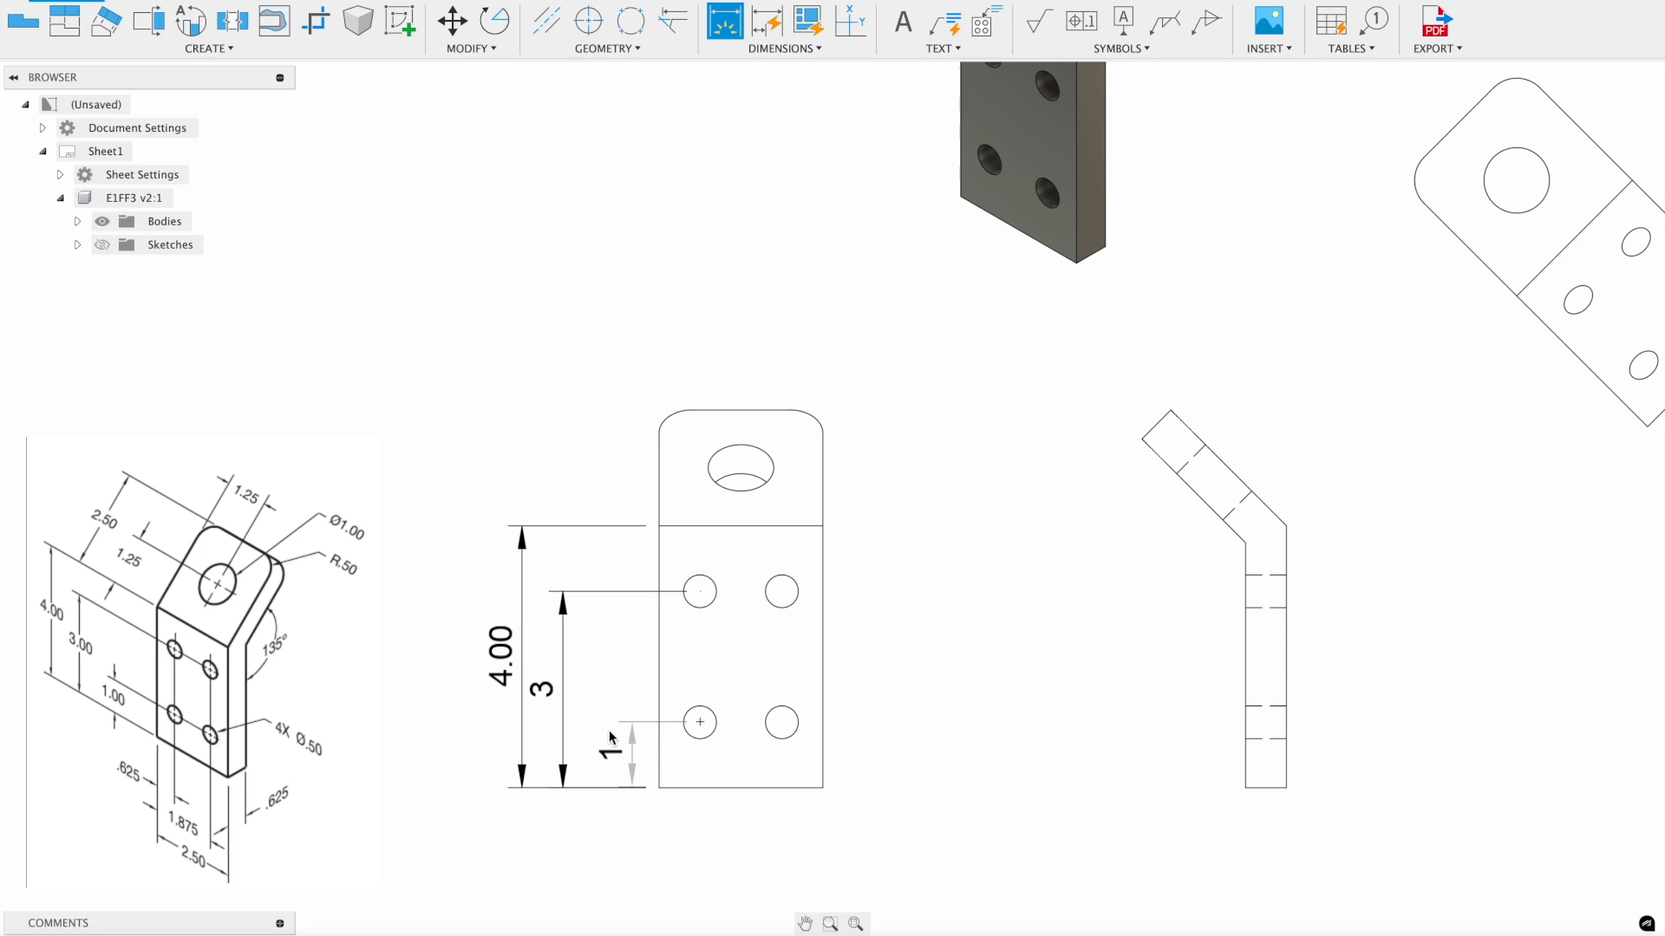
left_click(604, 740)
key("Escape")
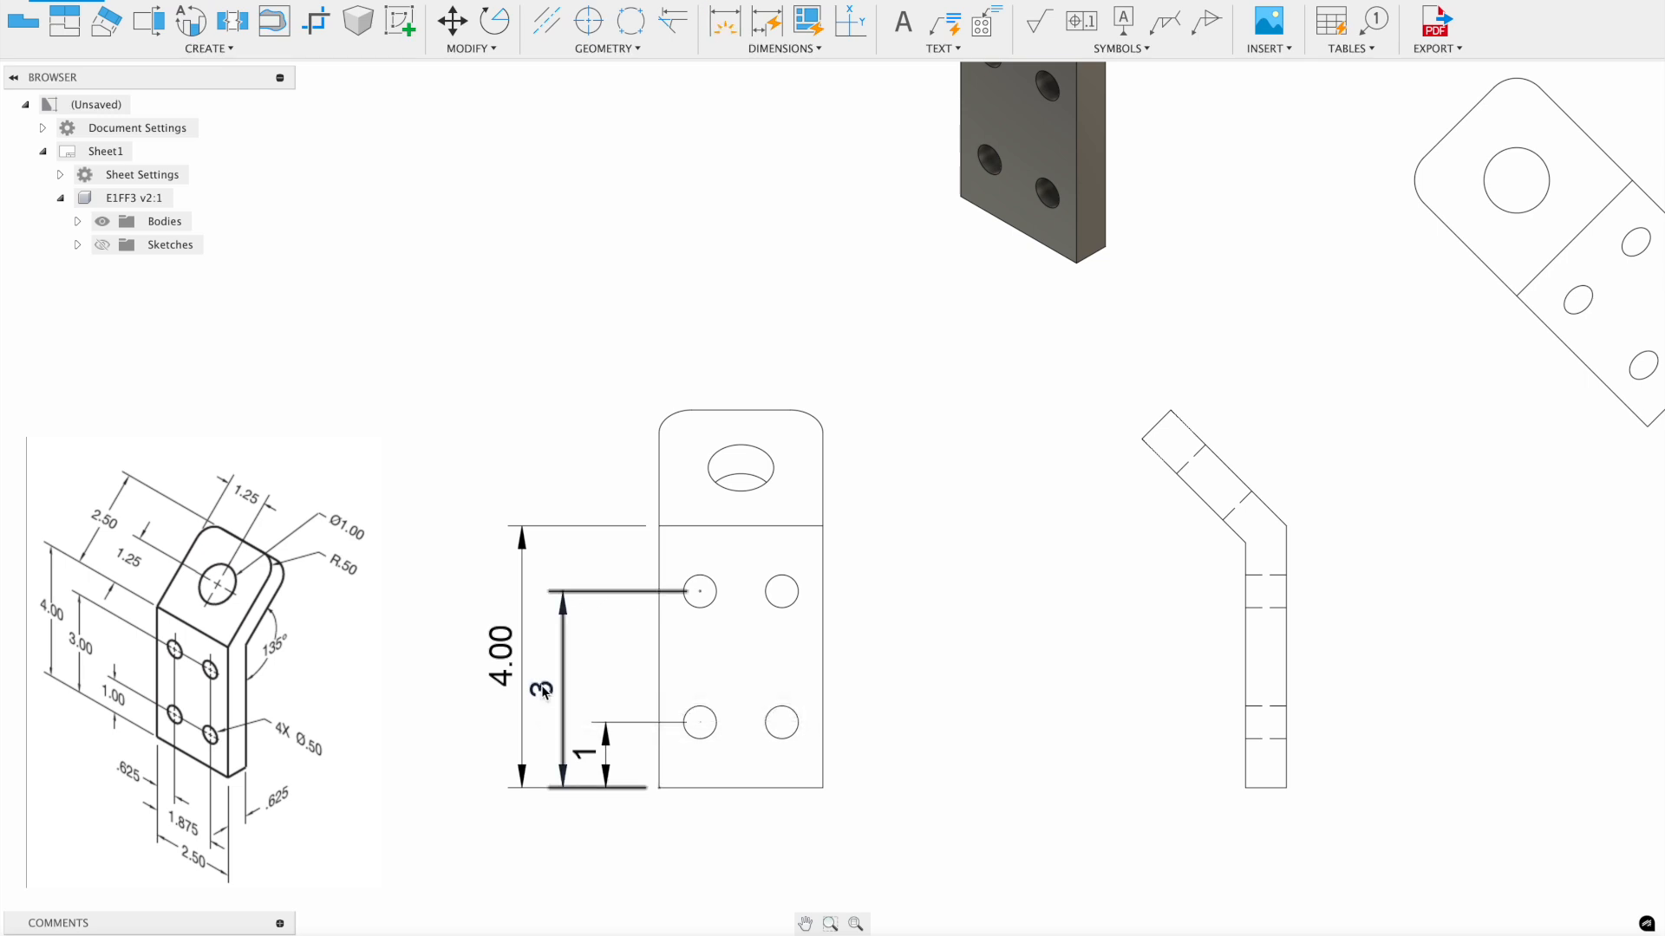
- Turn on trailing zeros so the hole dimensions read 3.00 and 1.00
double_click(542, 694)
left_click(1515, 476)
left_click(1628, 605)
double_click(586, 756)
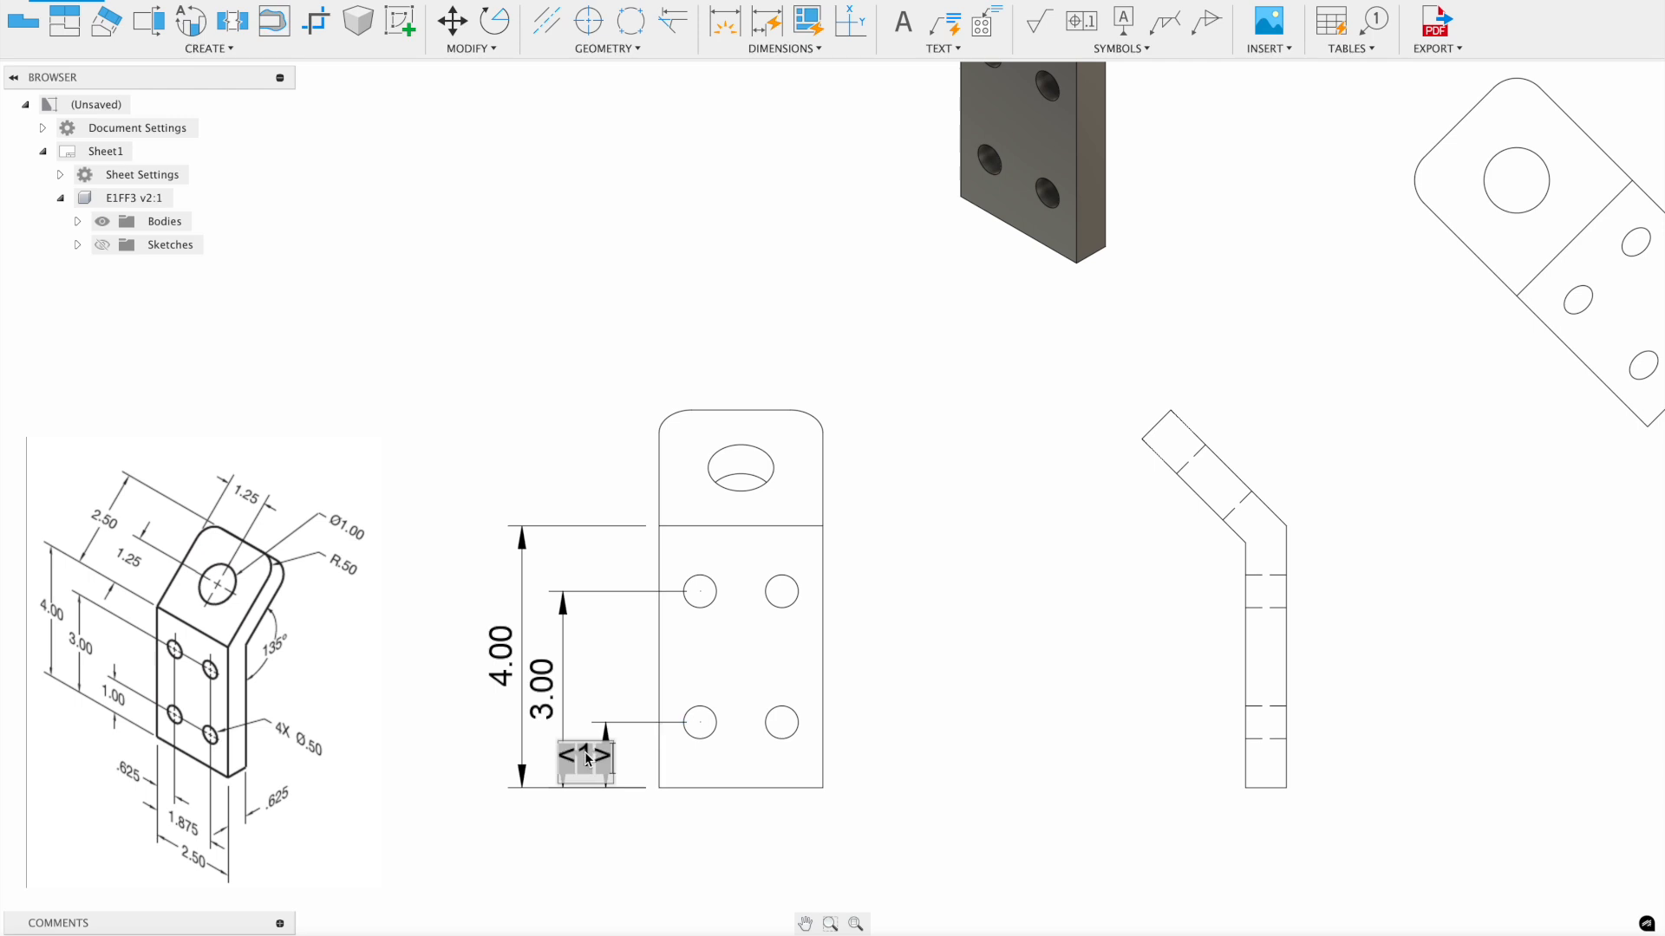
left_click(1516, 476)
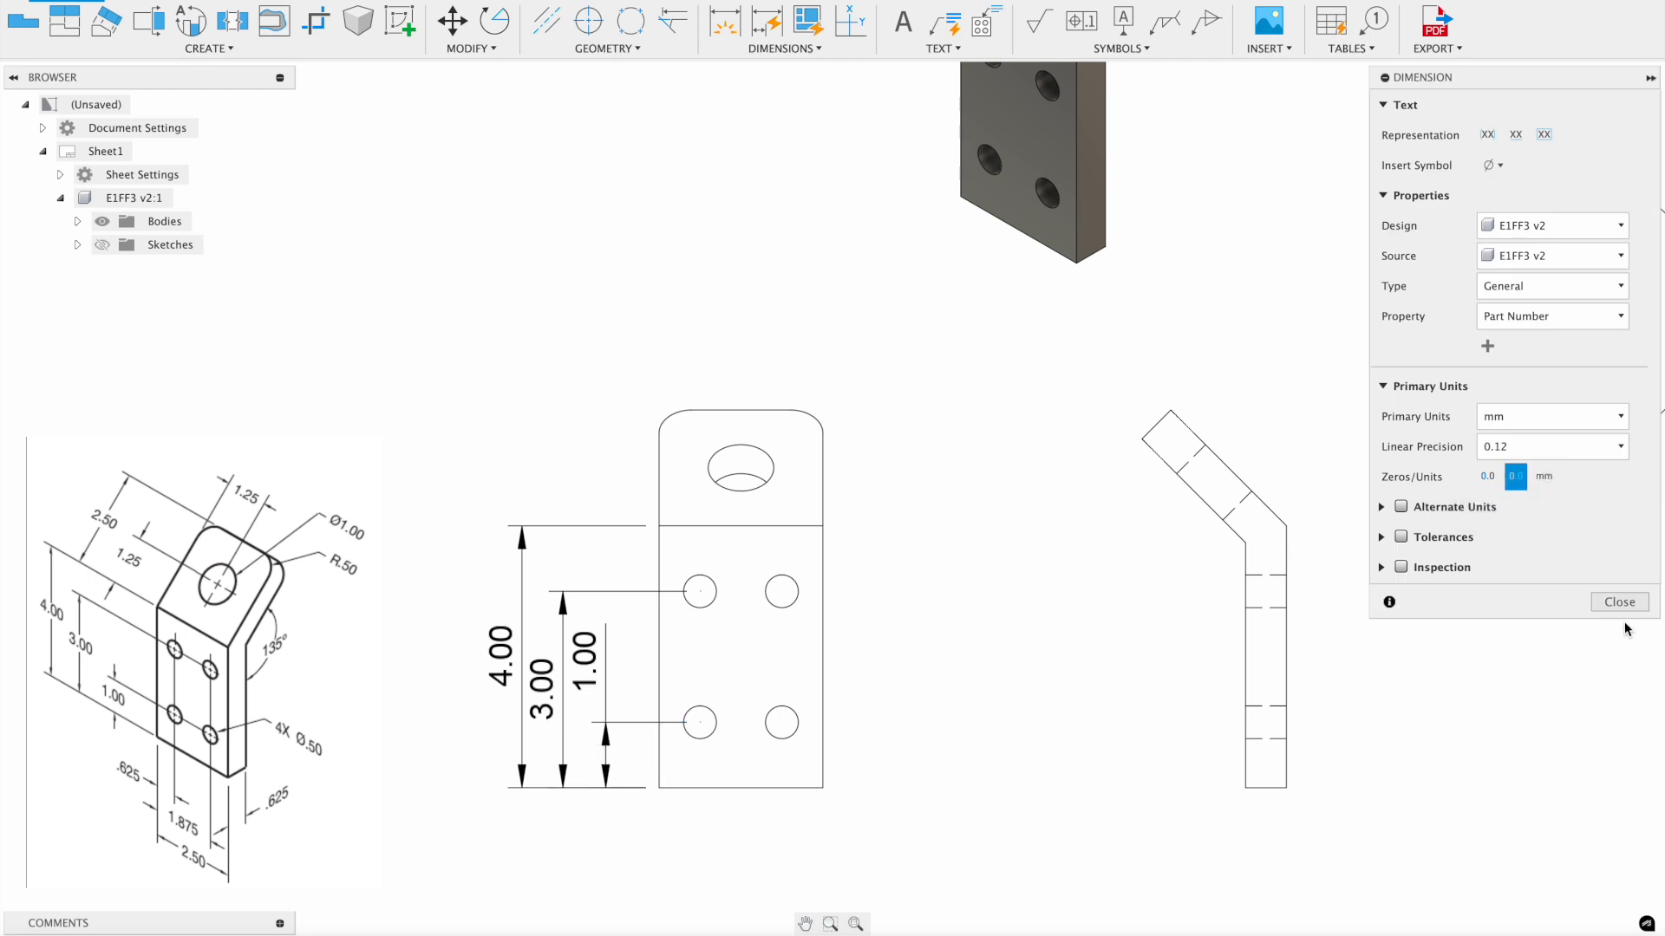
left_click(1621, 603)
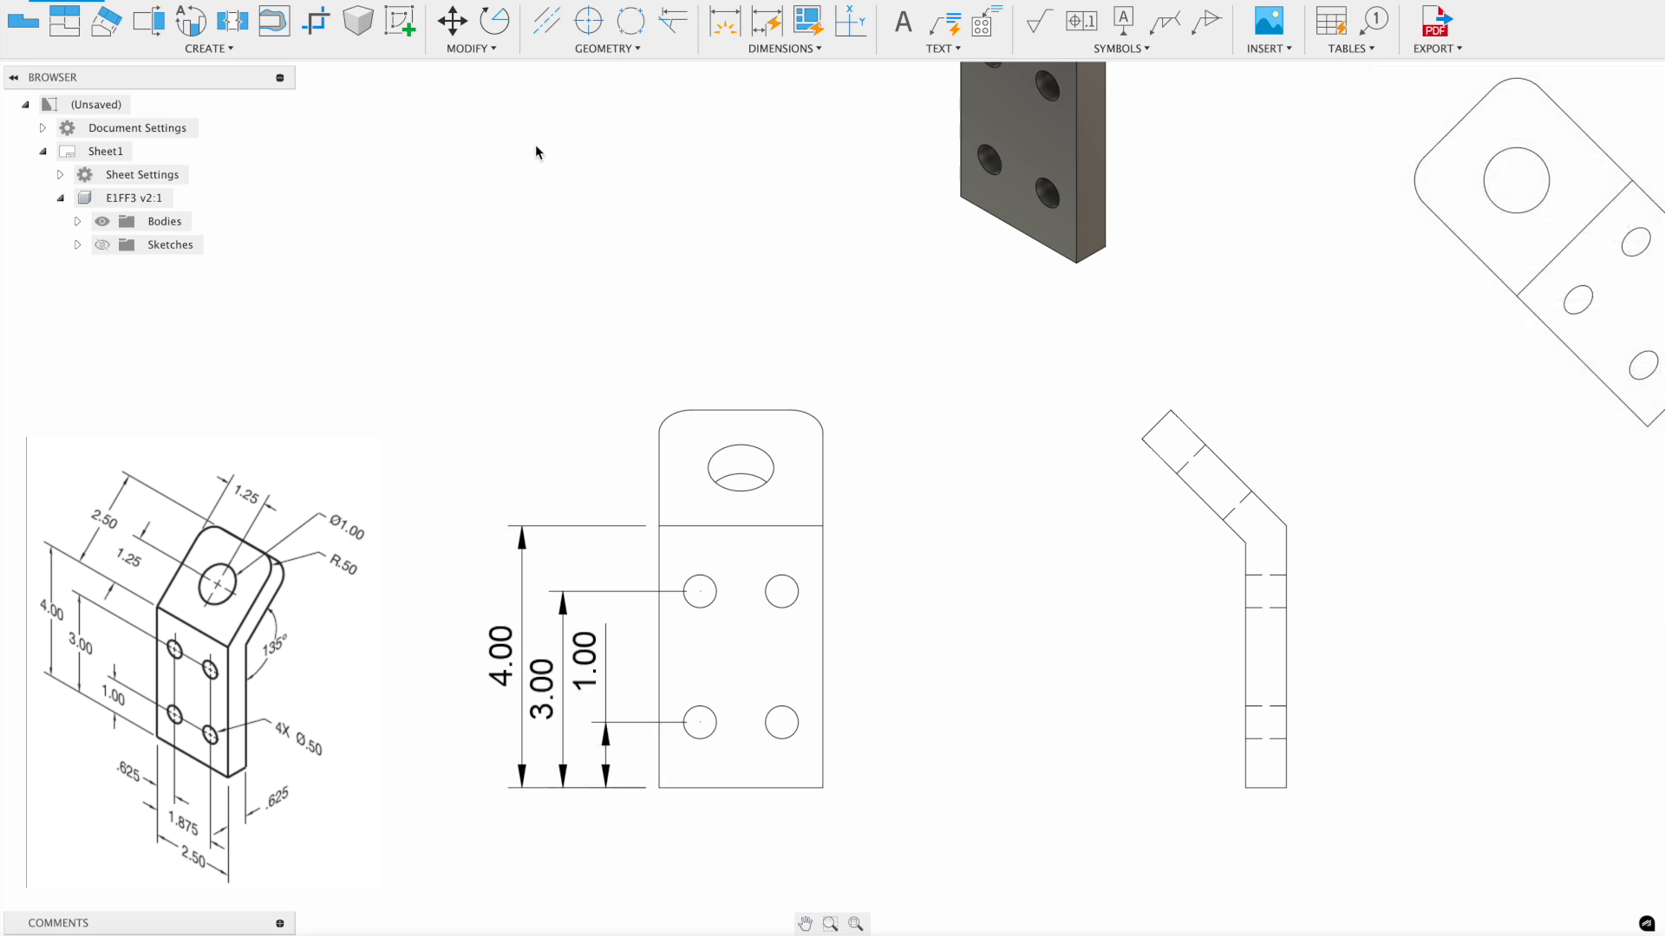
- Dimension the lower-left hole centre from the front view's left edge, placed below the part
left_click(729, 26)
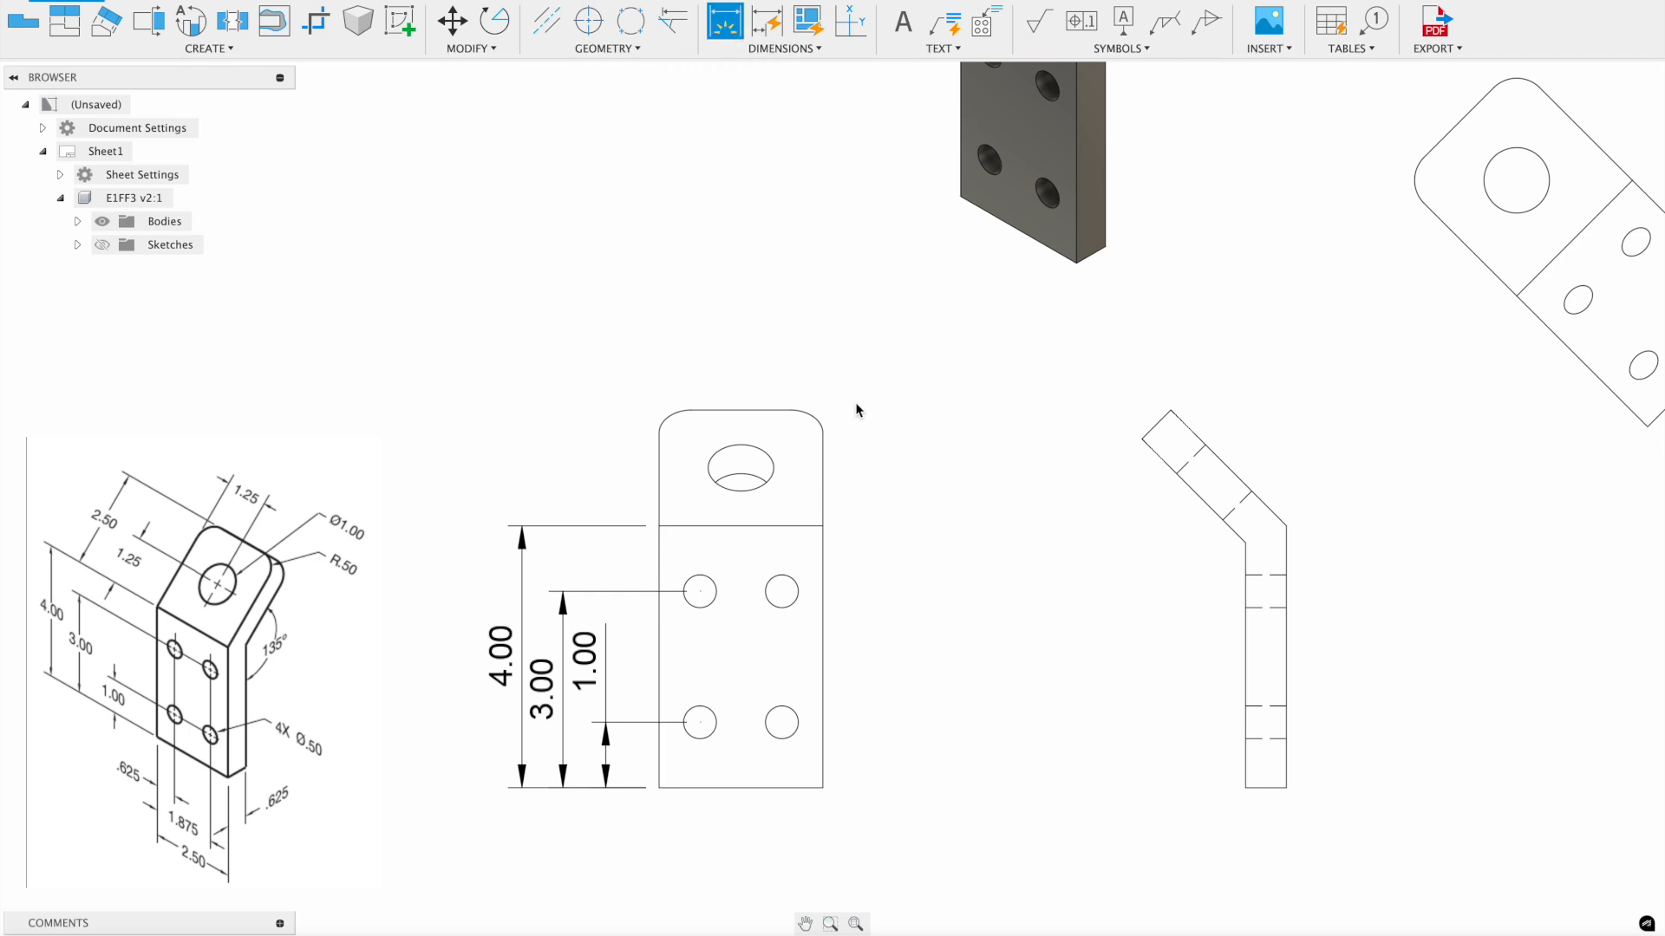
left_click(660, 711)
left_click(700, 722)
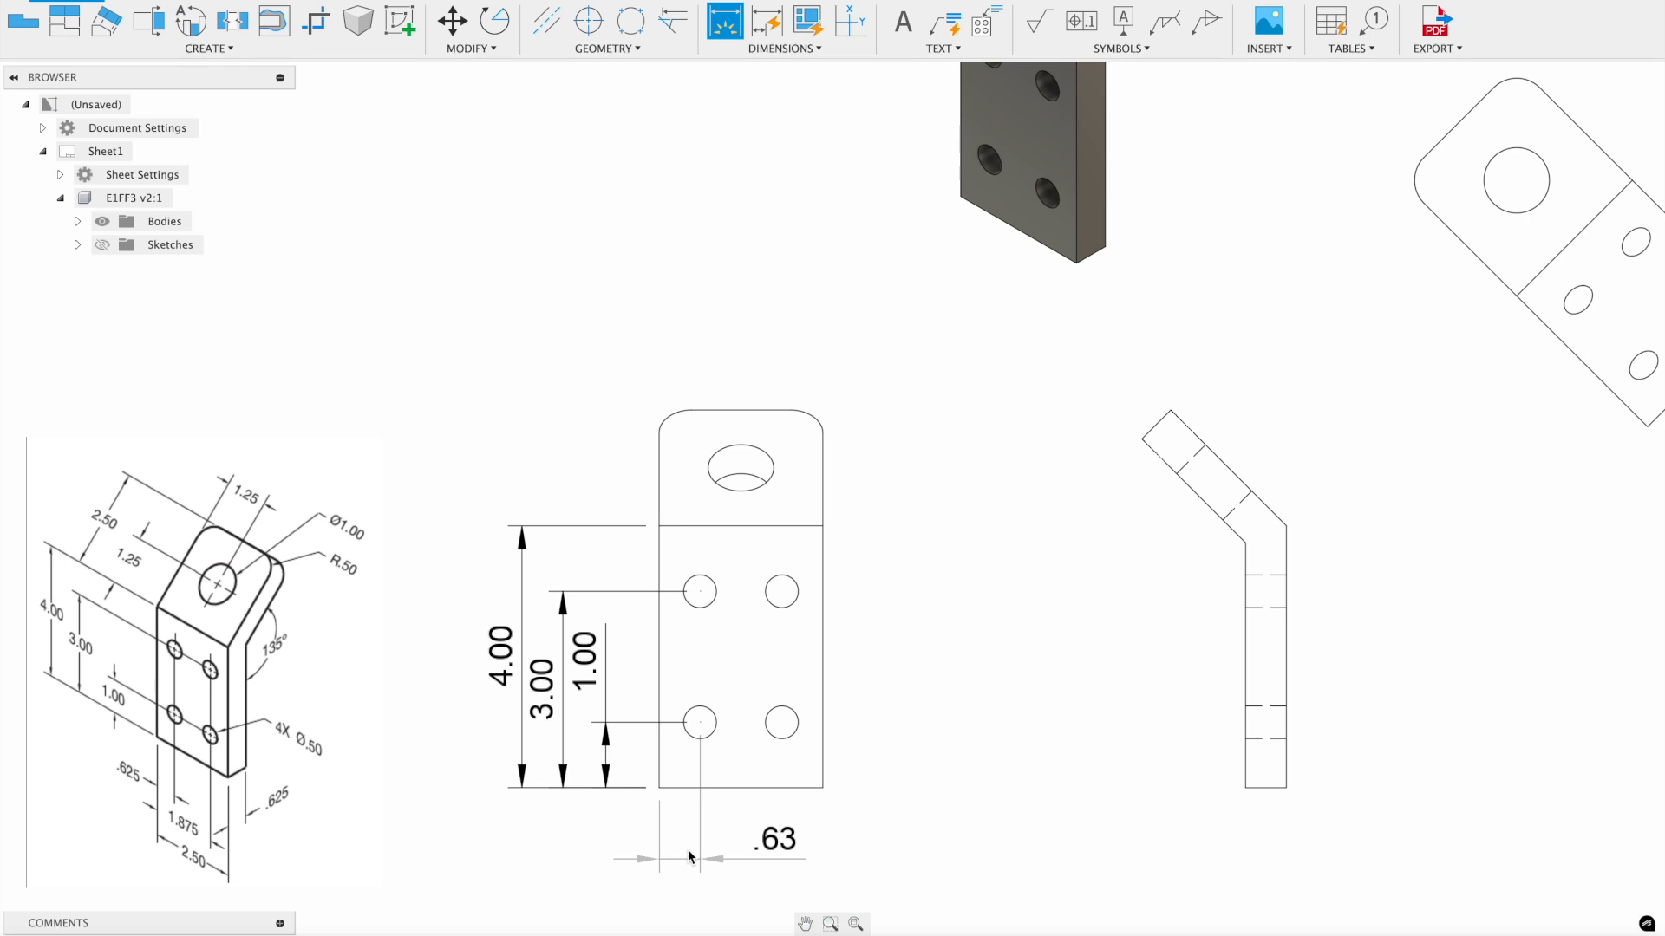
left_click(689, 859)
scroll(774, 806, "down", 1)
scroll(743, 861, "up", 1)
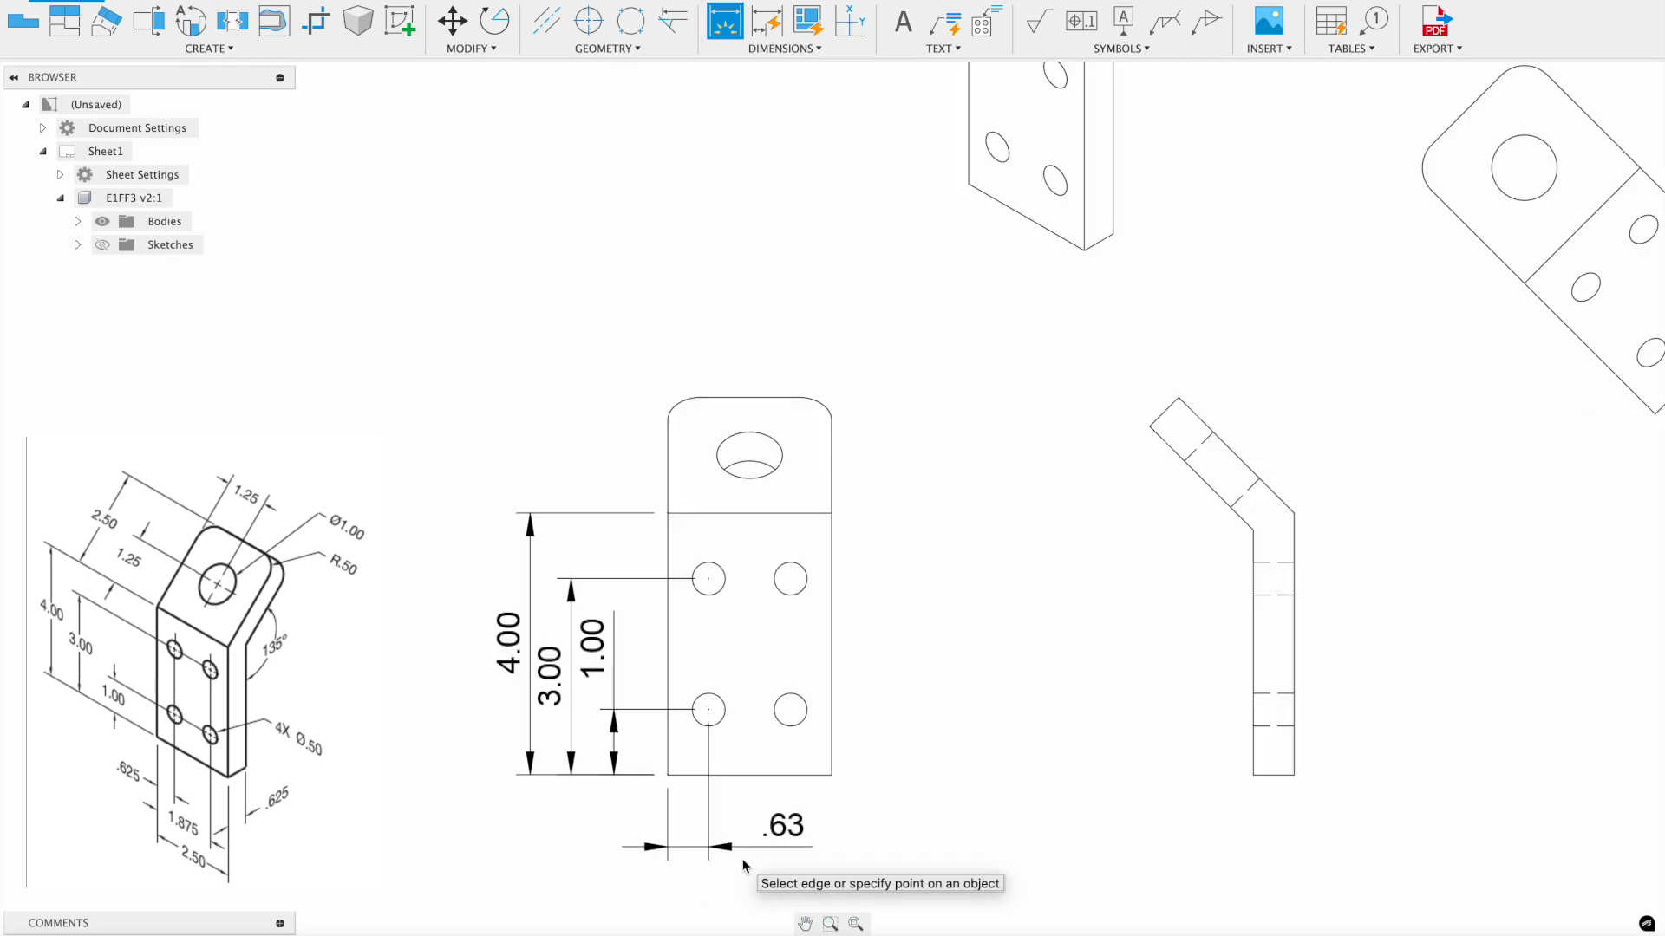
key("Escape")
- Set that dimension to 0.123 precision so it reads .625, and drag its text left
double_click(790, 828)
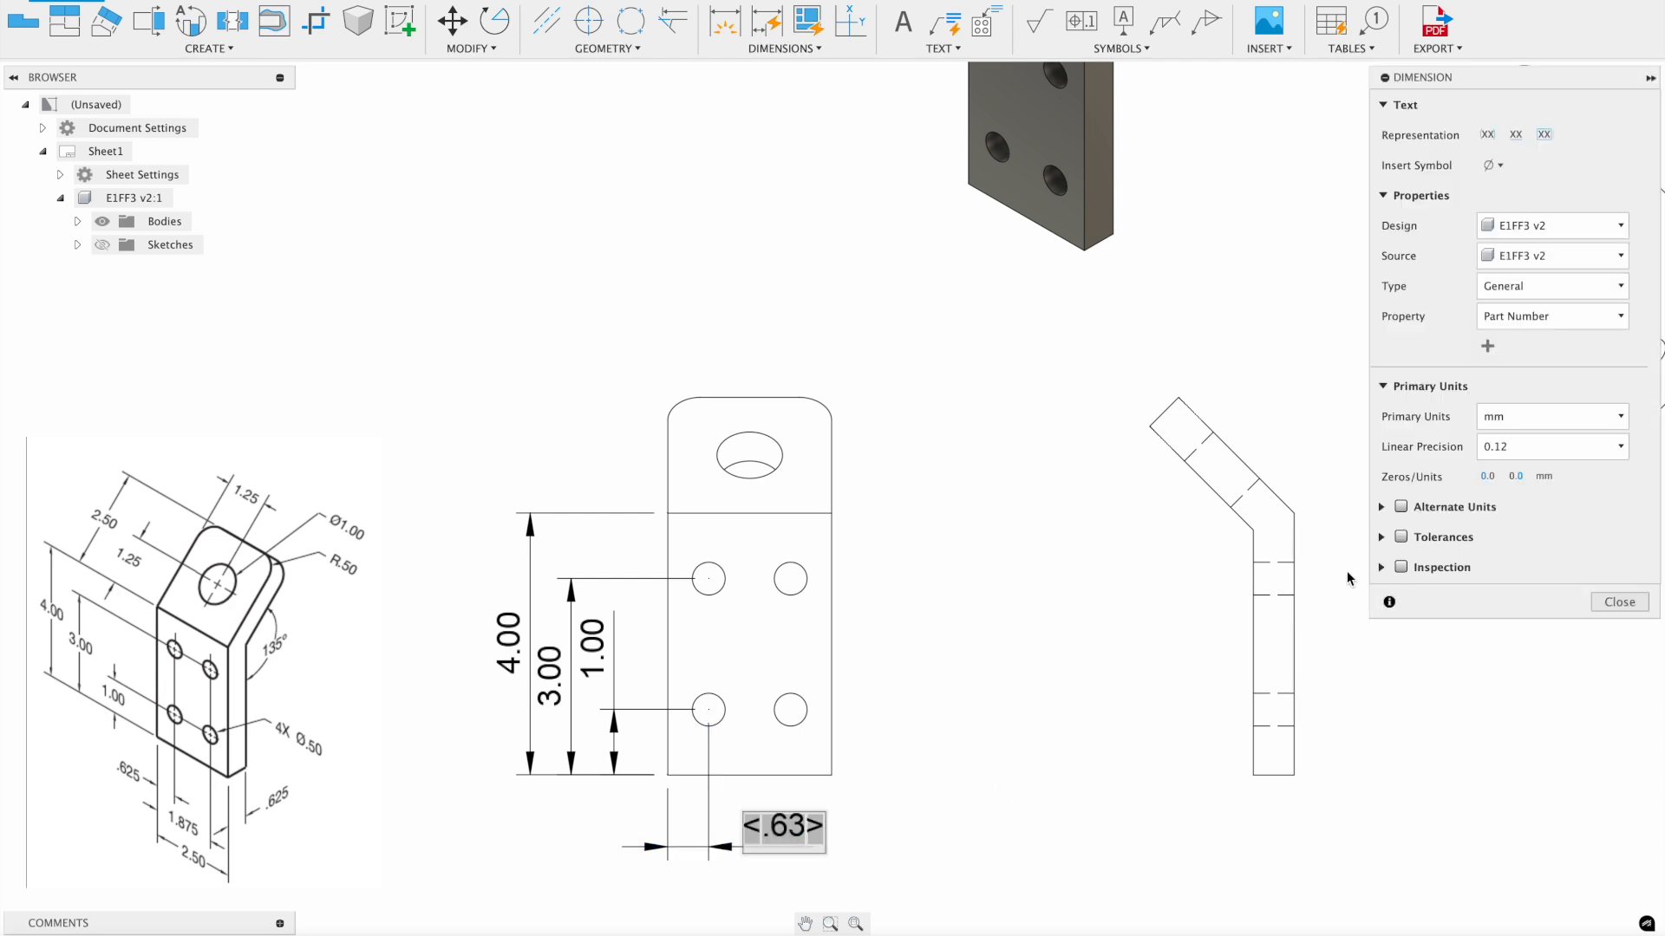
left_click(1488, 453)
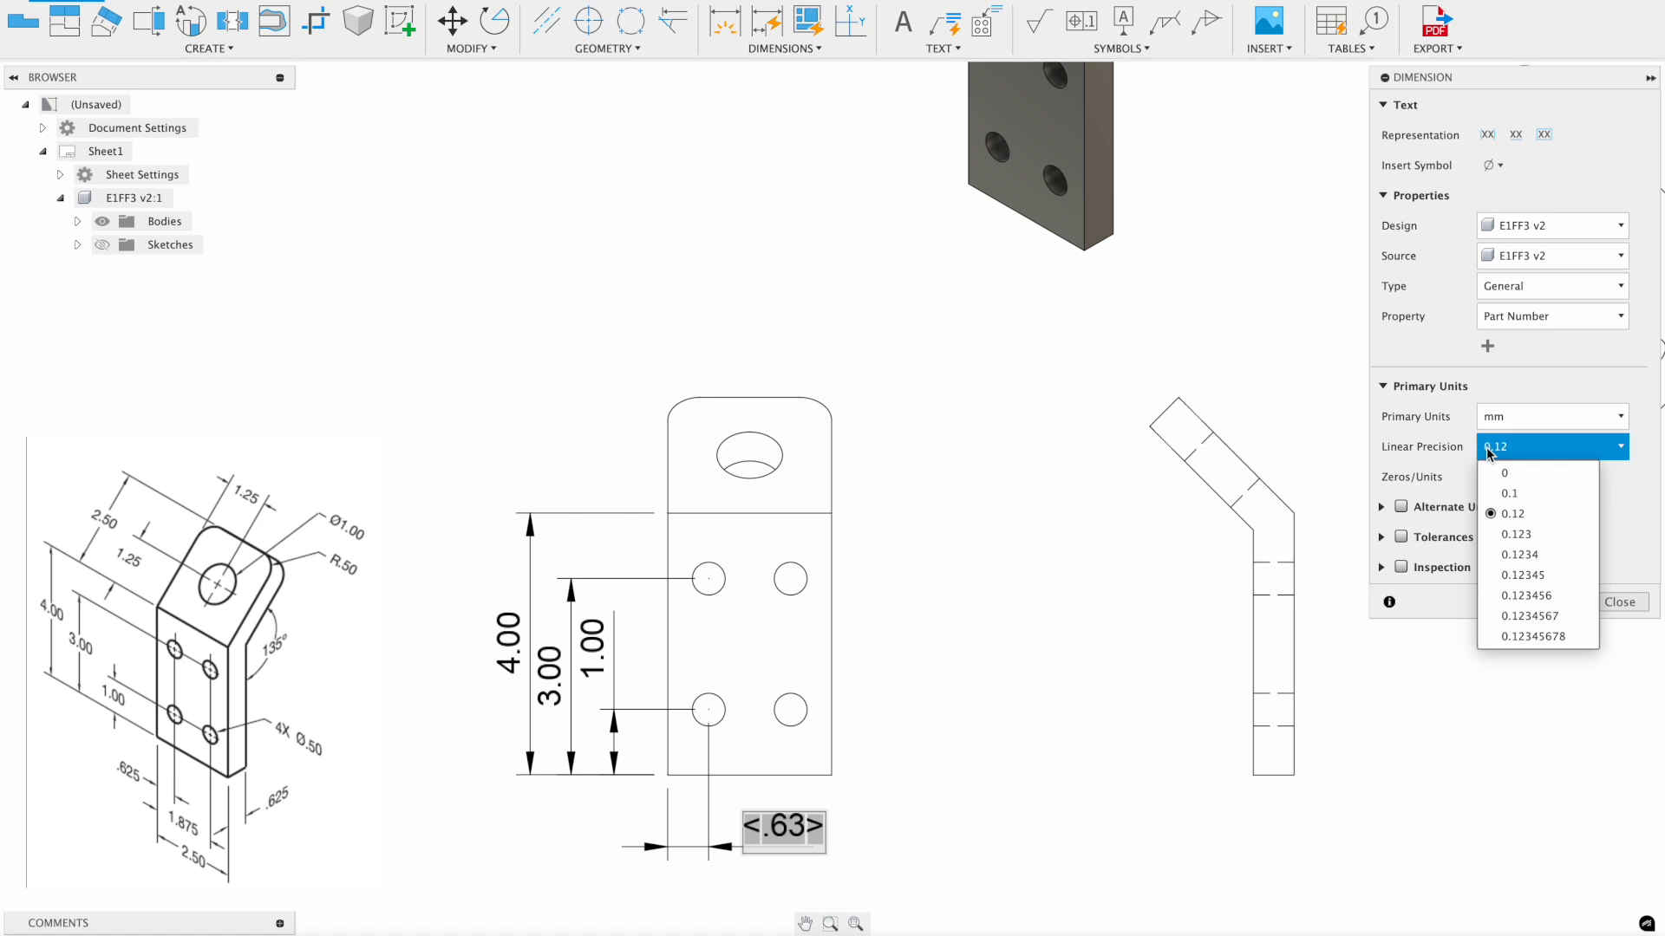
left_click(1526, 535)
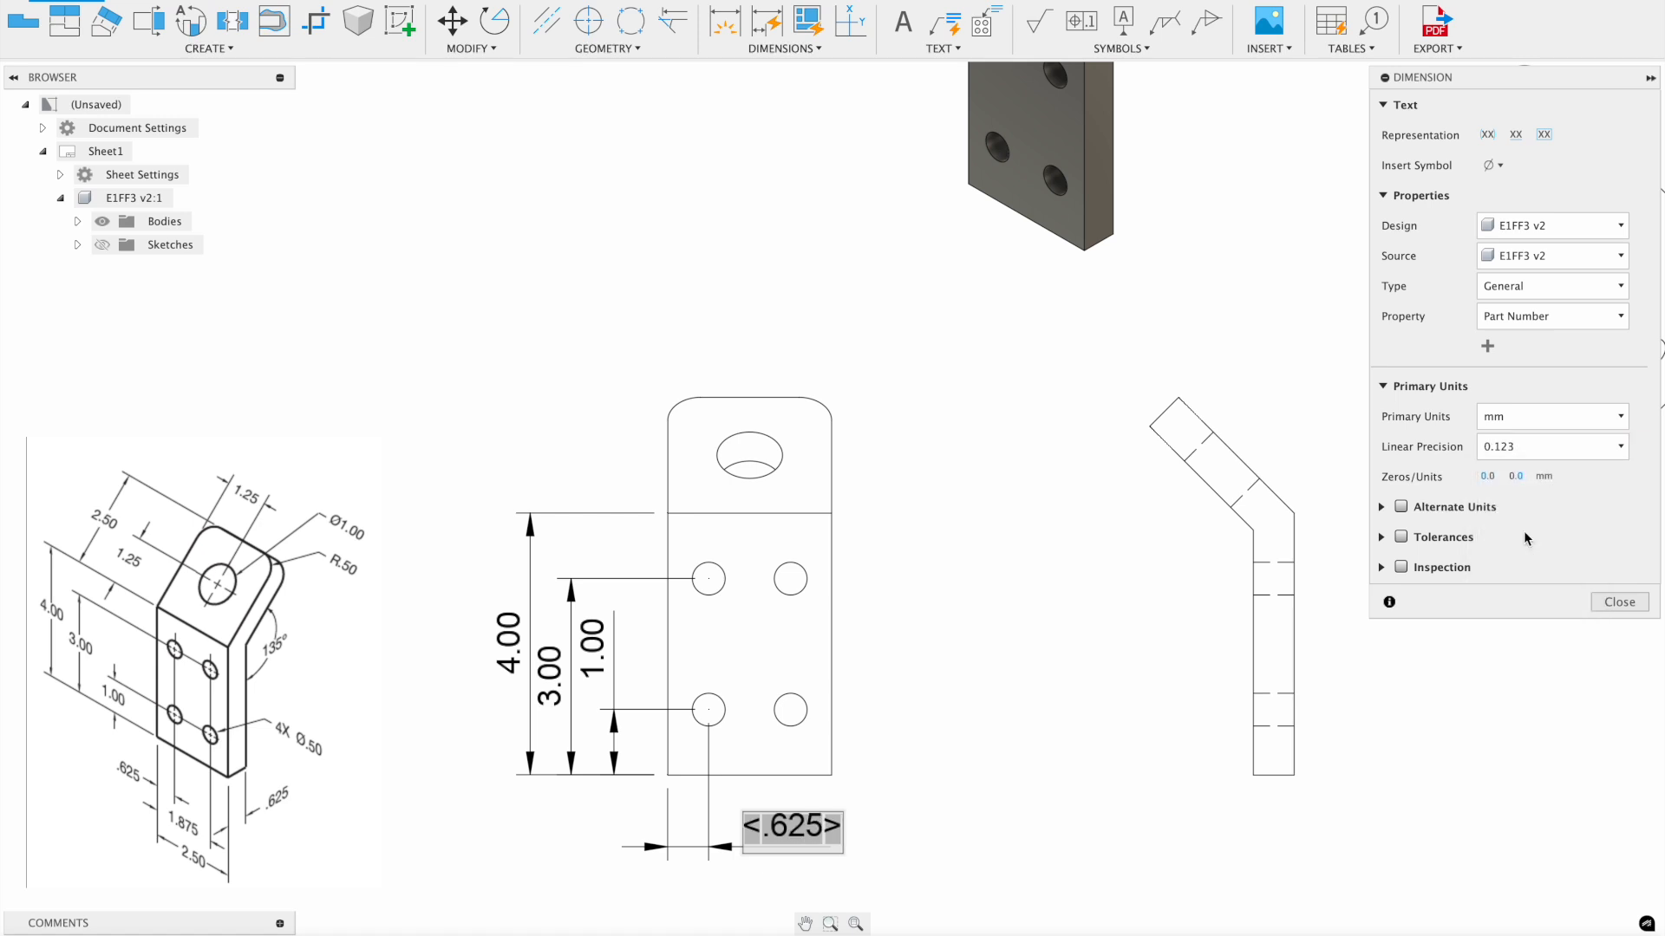
left_click(1618, 602)
left_click(751, 833)
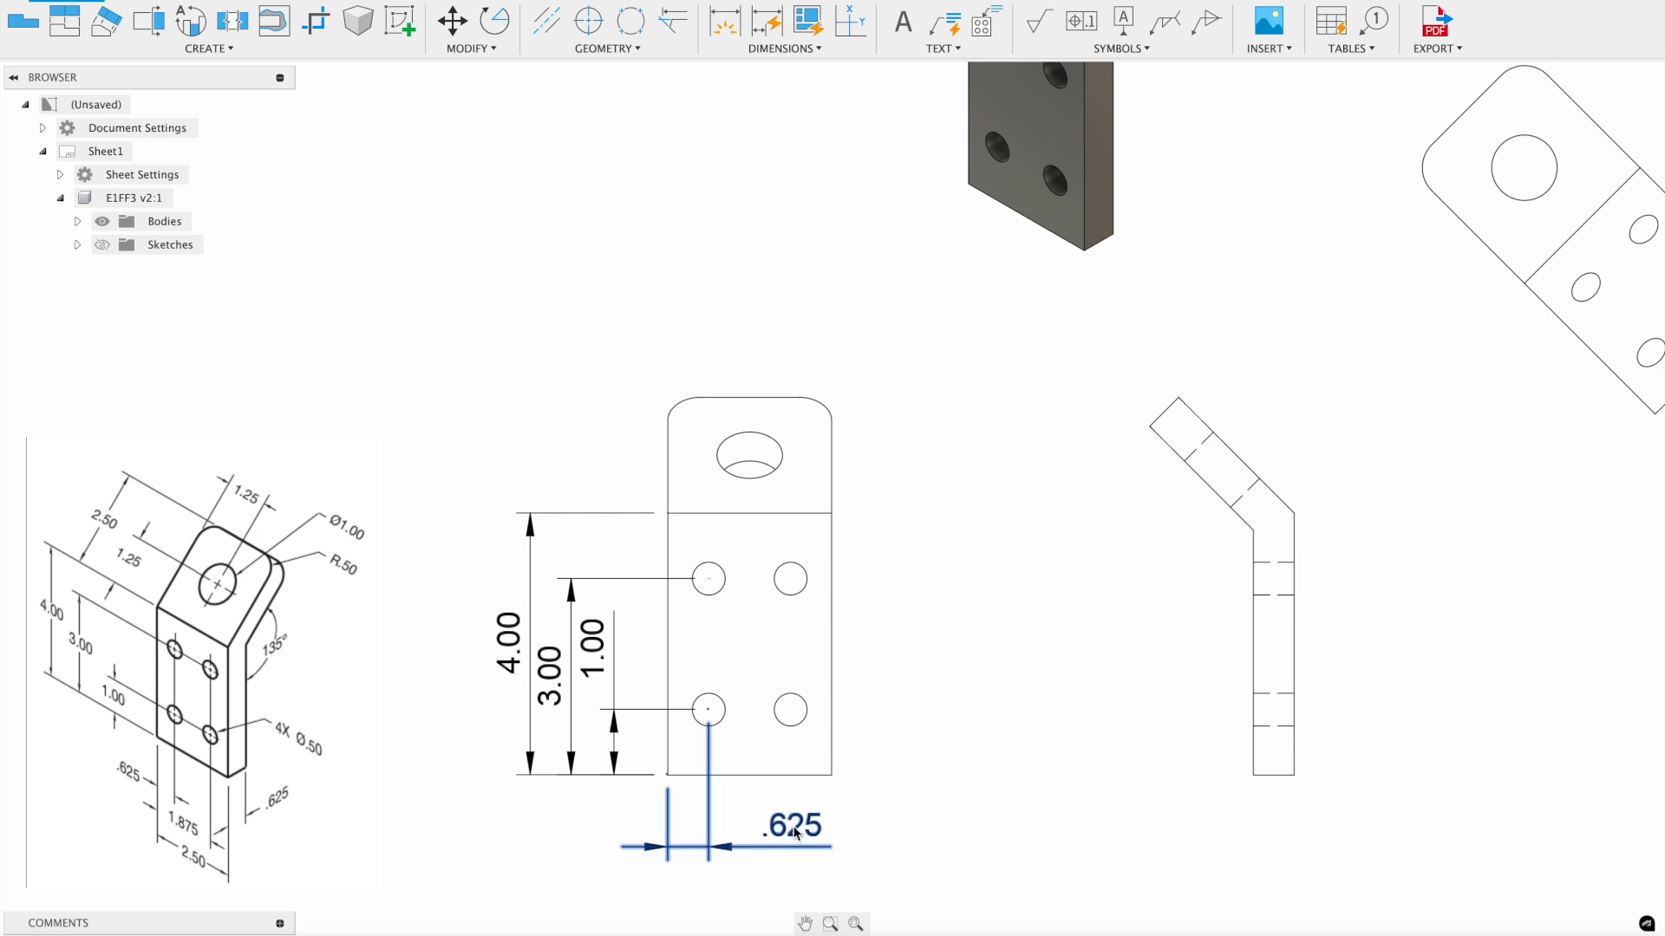
left_click_drag(794, 829, 575, 825)
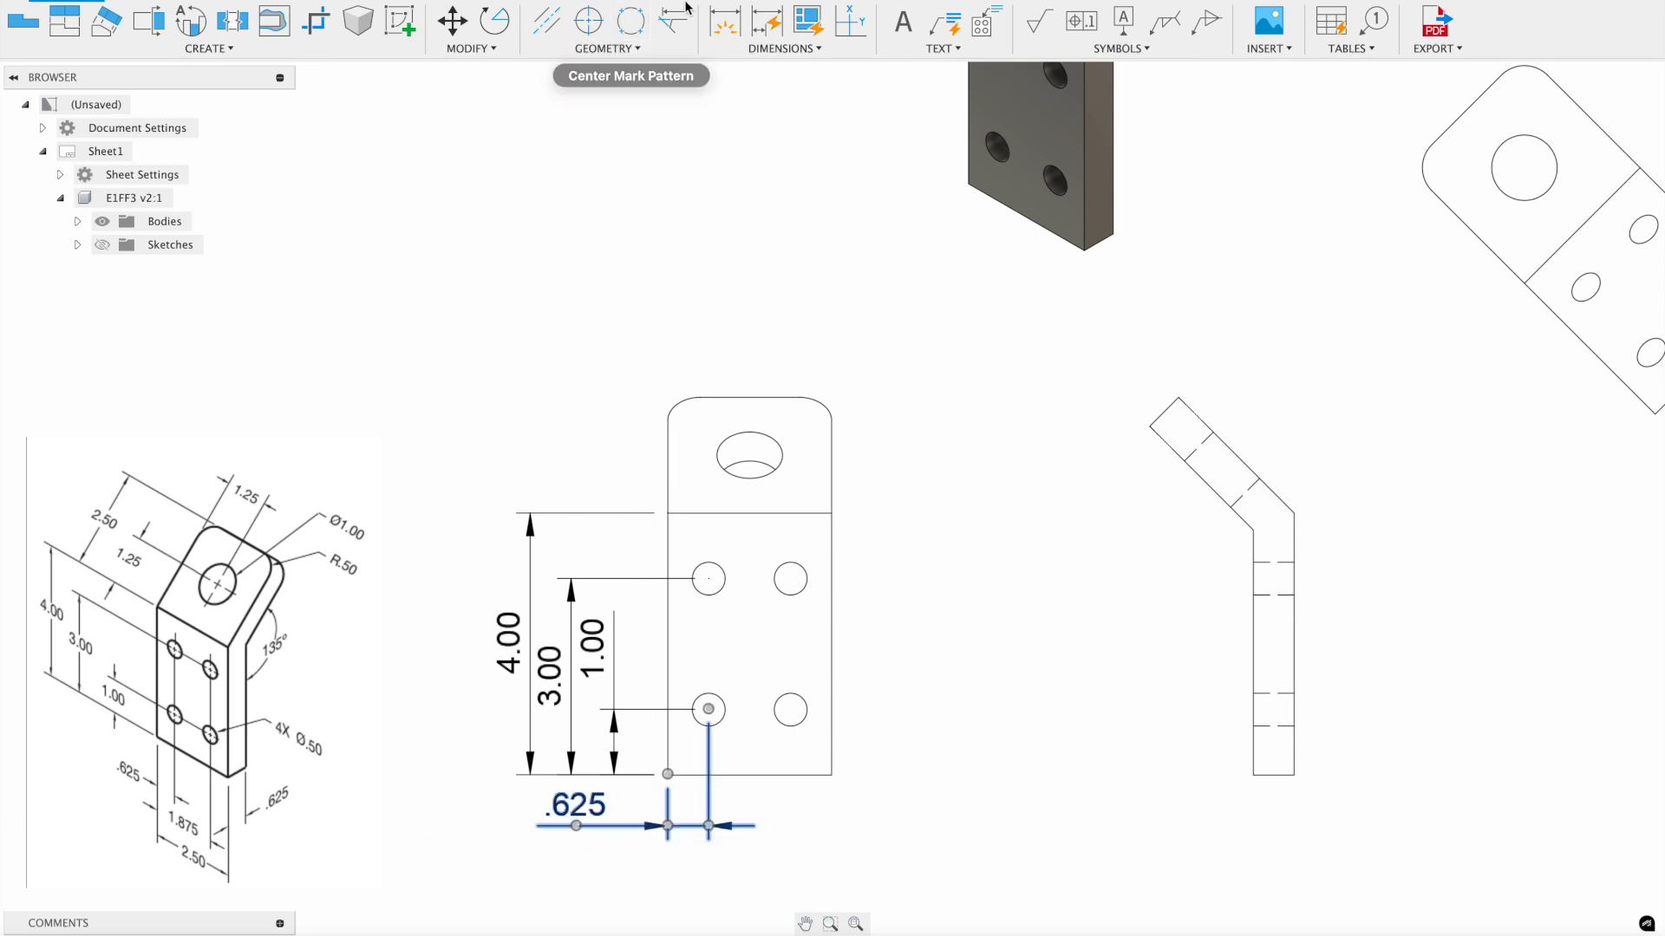
left_click(724, 22)
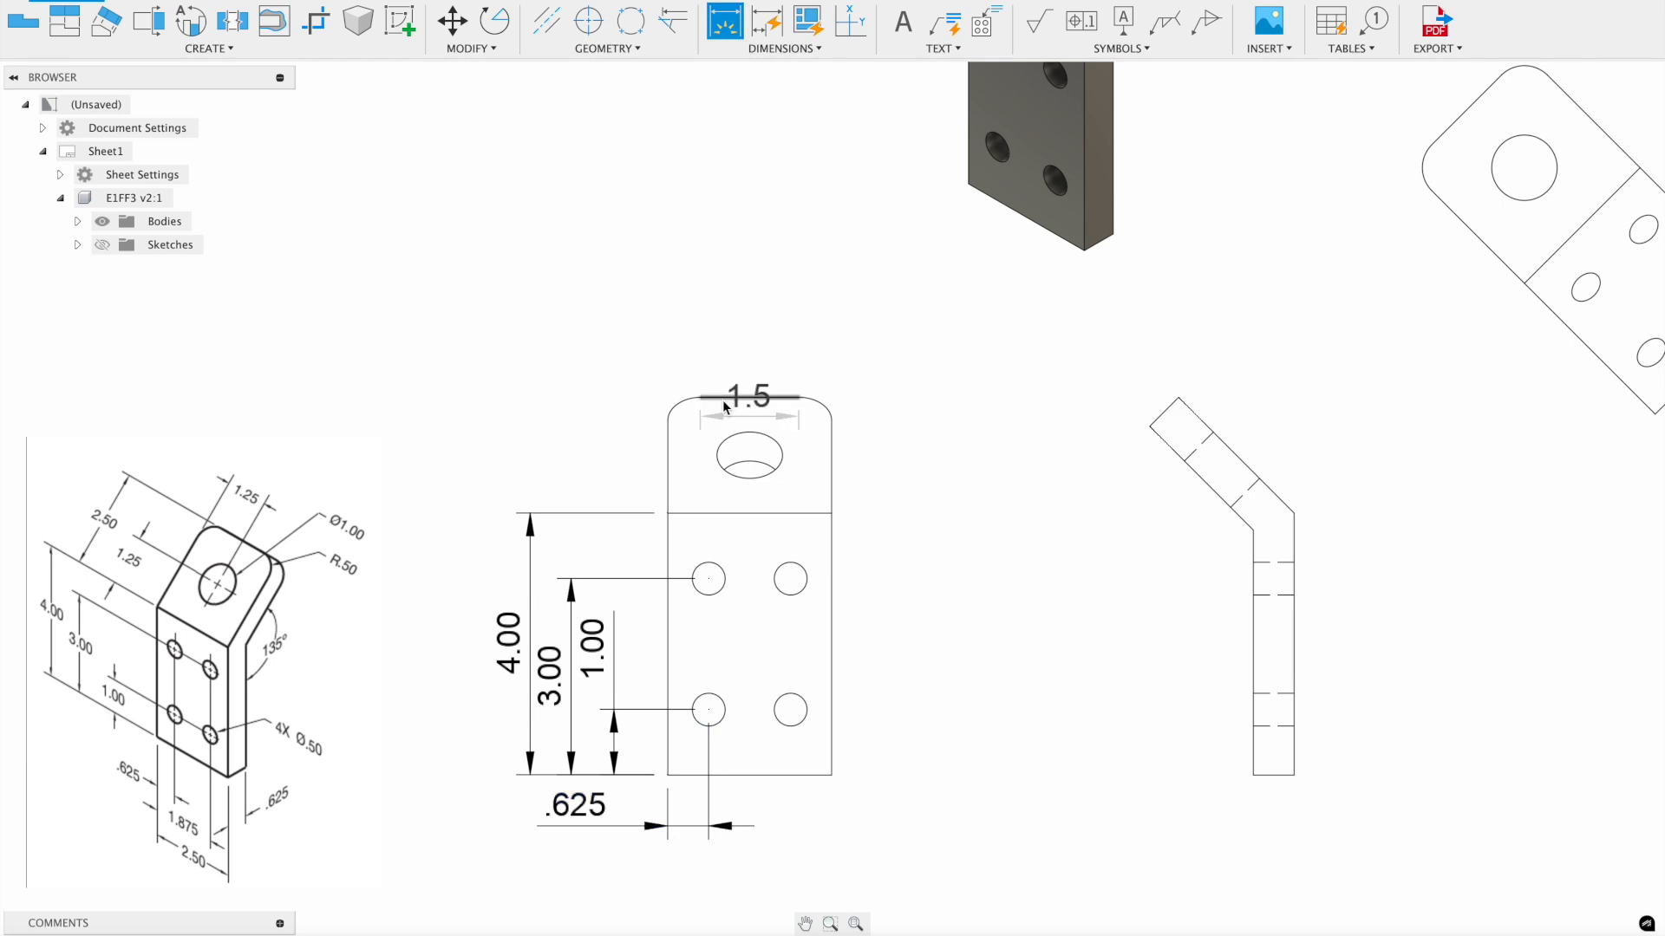
- Add the lower hole spacing dimension and the 2.5 overall width dimension below the front view
left_click(707, 703)
left_click(790, 711)
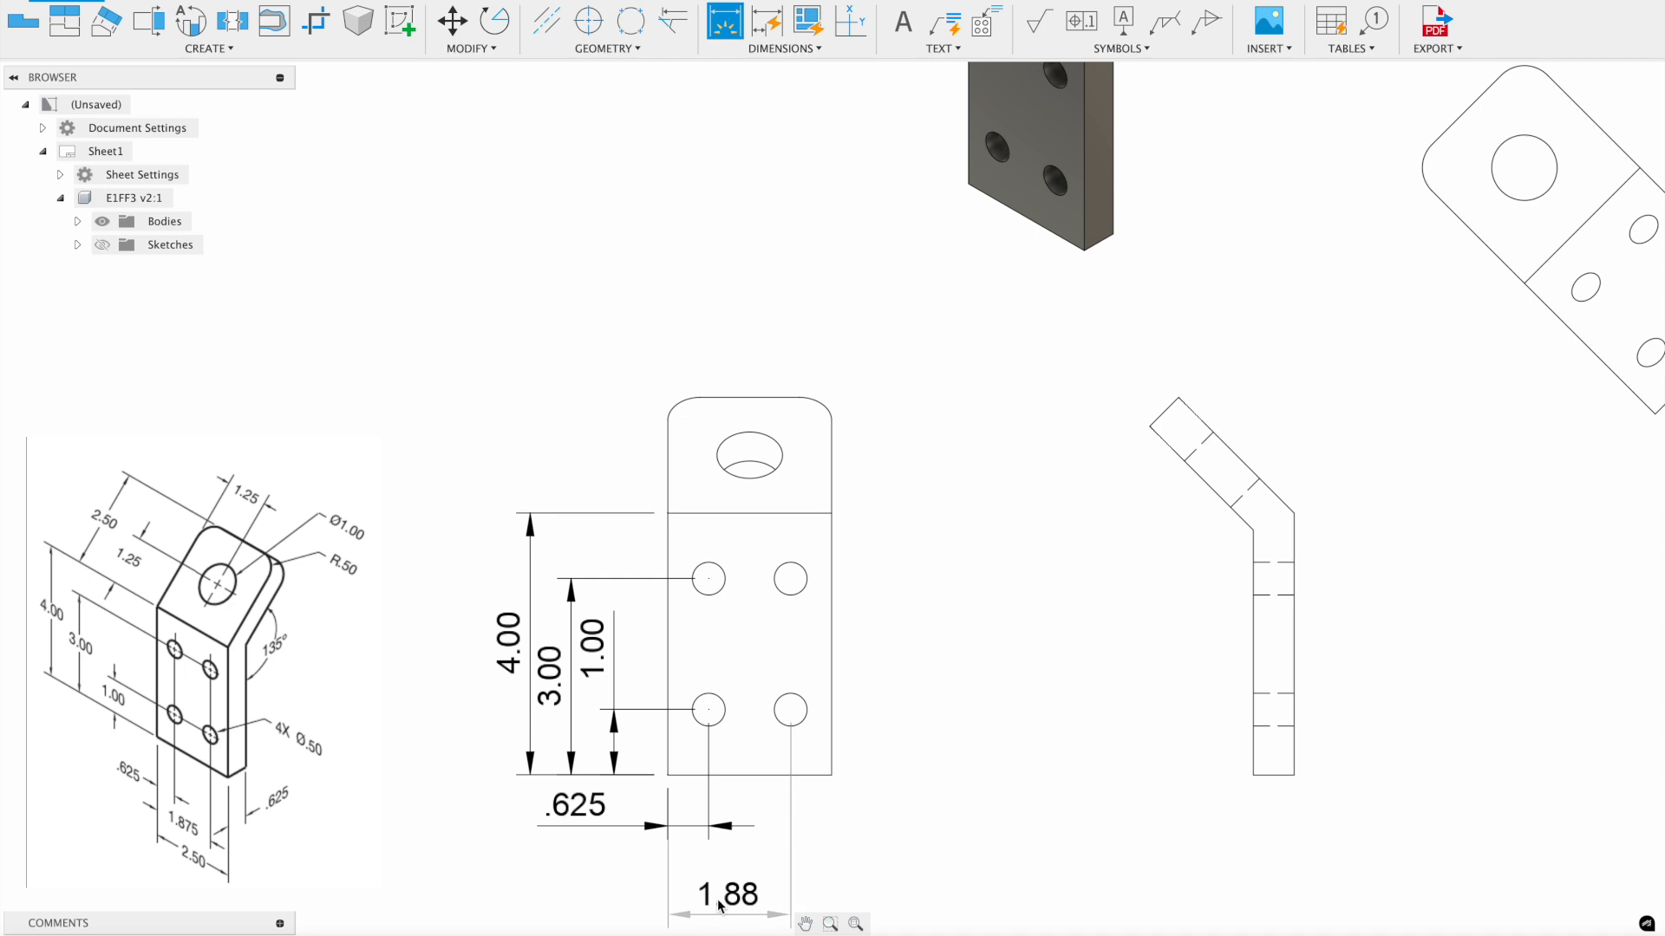
left_click(718, 885)
left_click(669, 690)
left_click(833, 688)
scroll(771, 661, "down", 2)
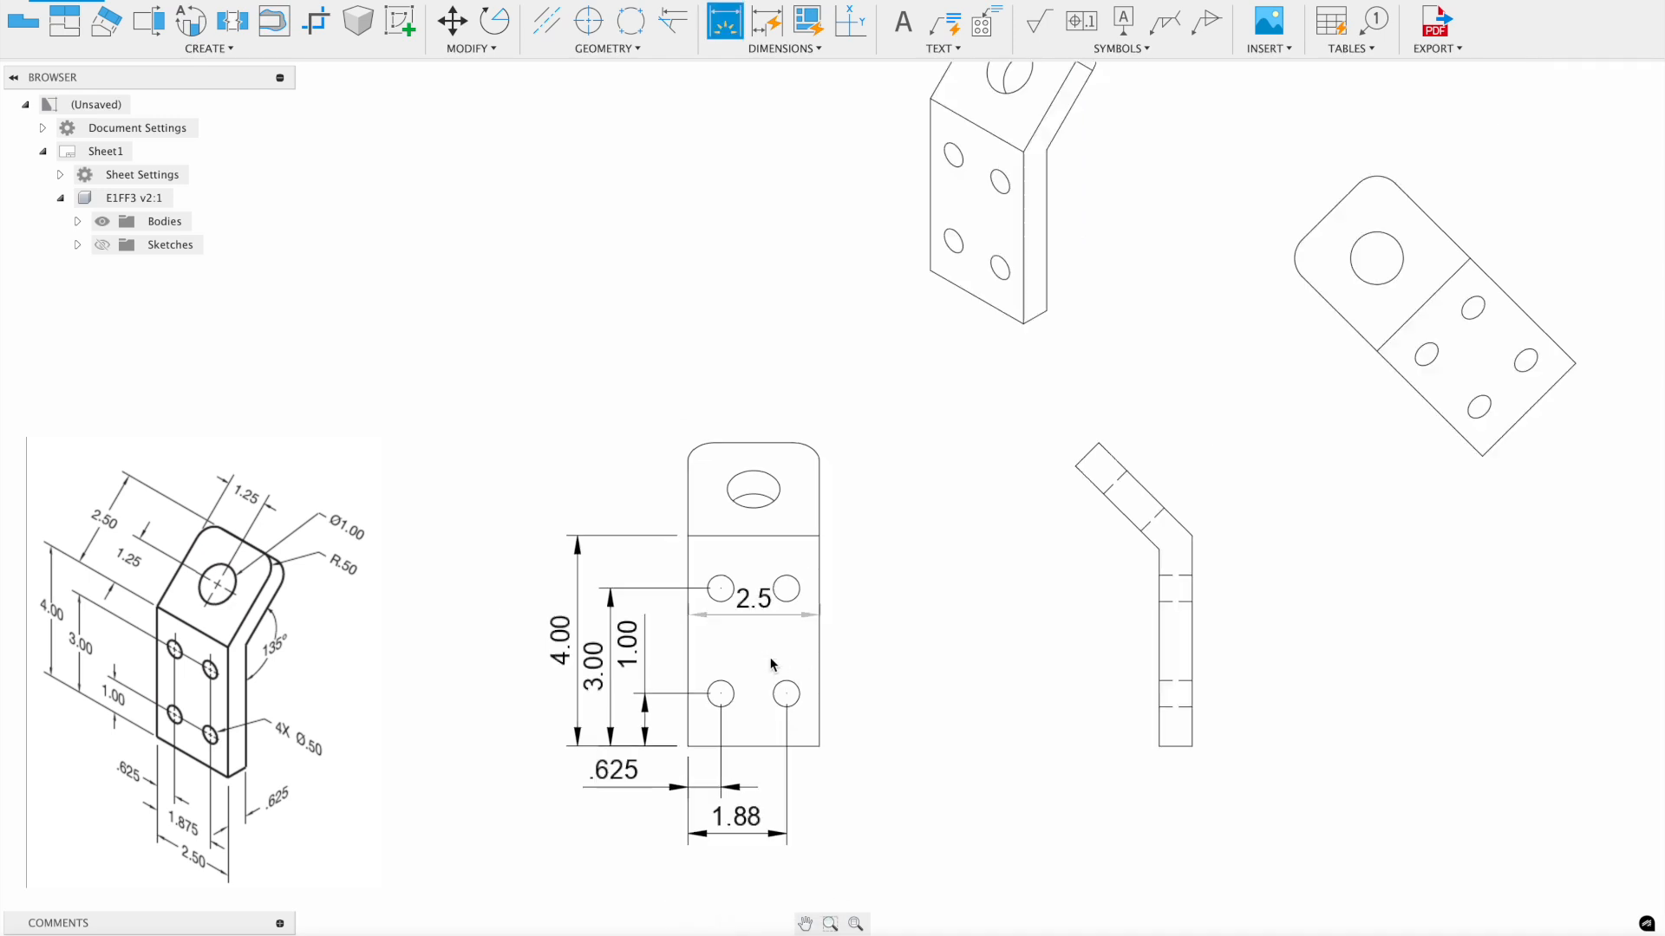
scroll(771, 664, "down", 2)
left_click(763, 796)
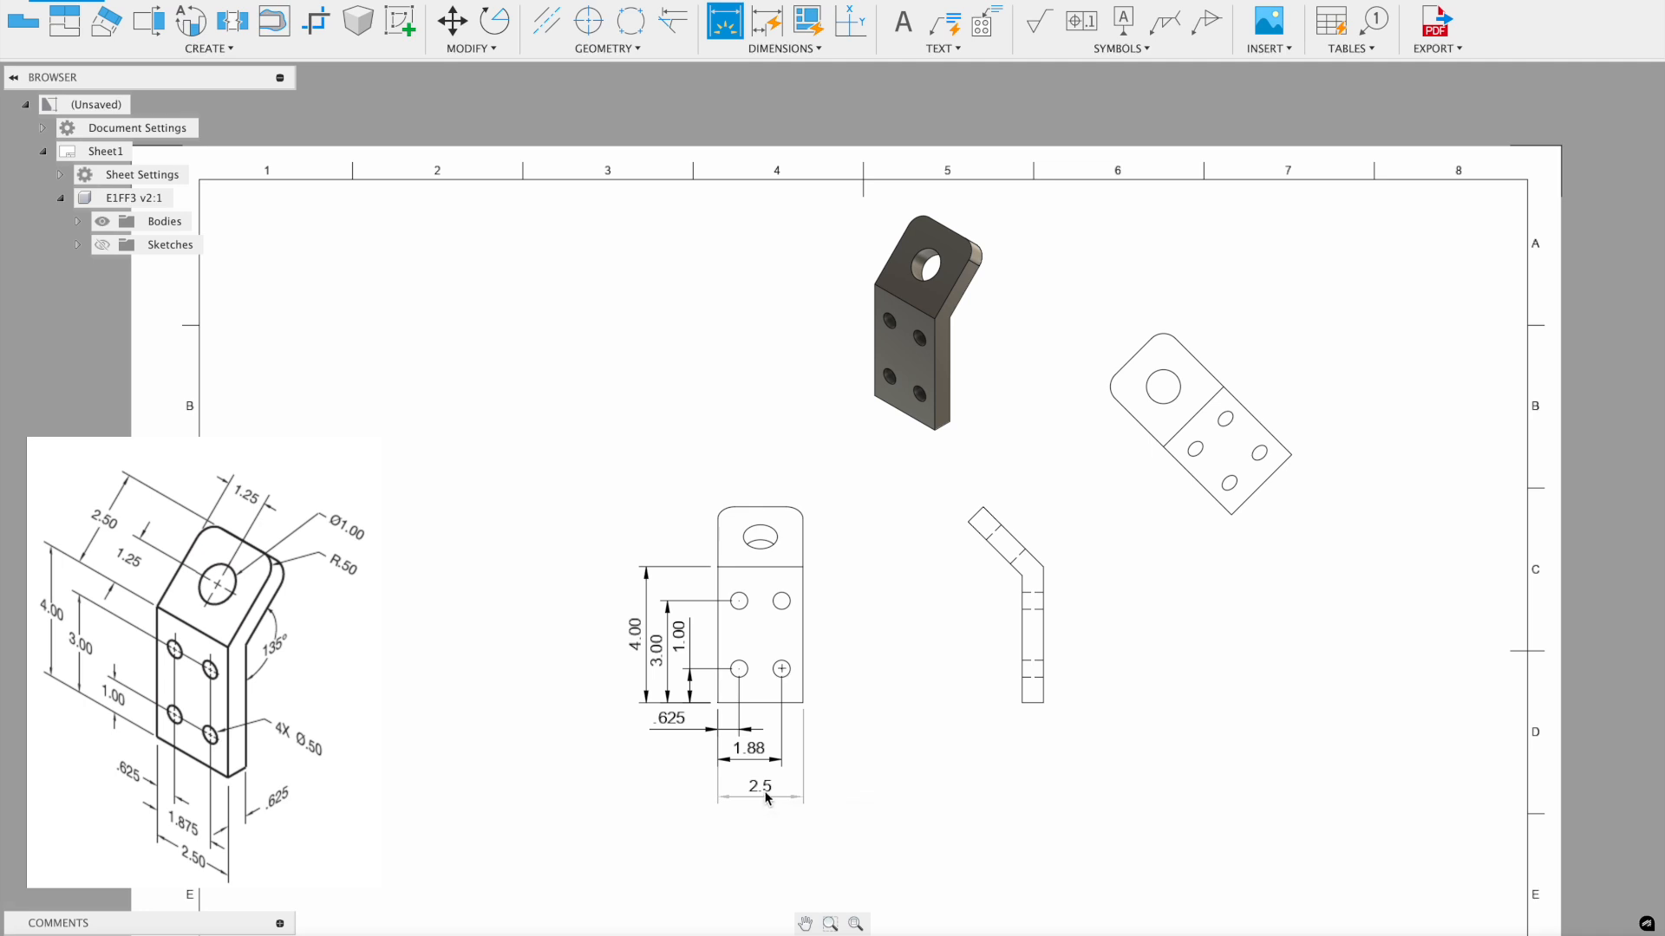
scroll(763, 793, "up", 3)
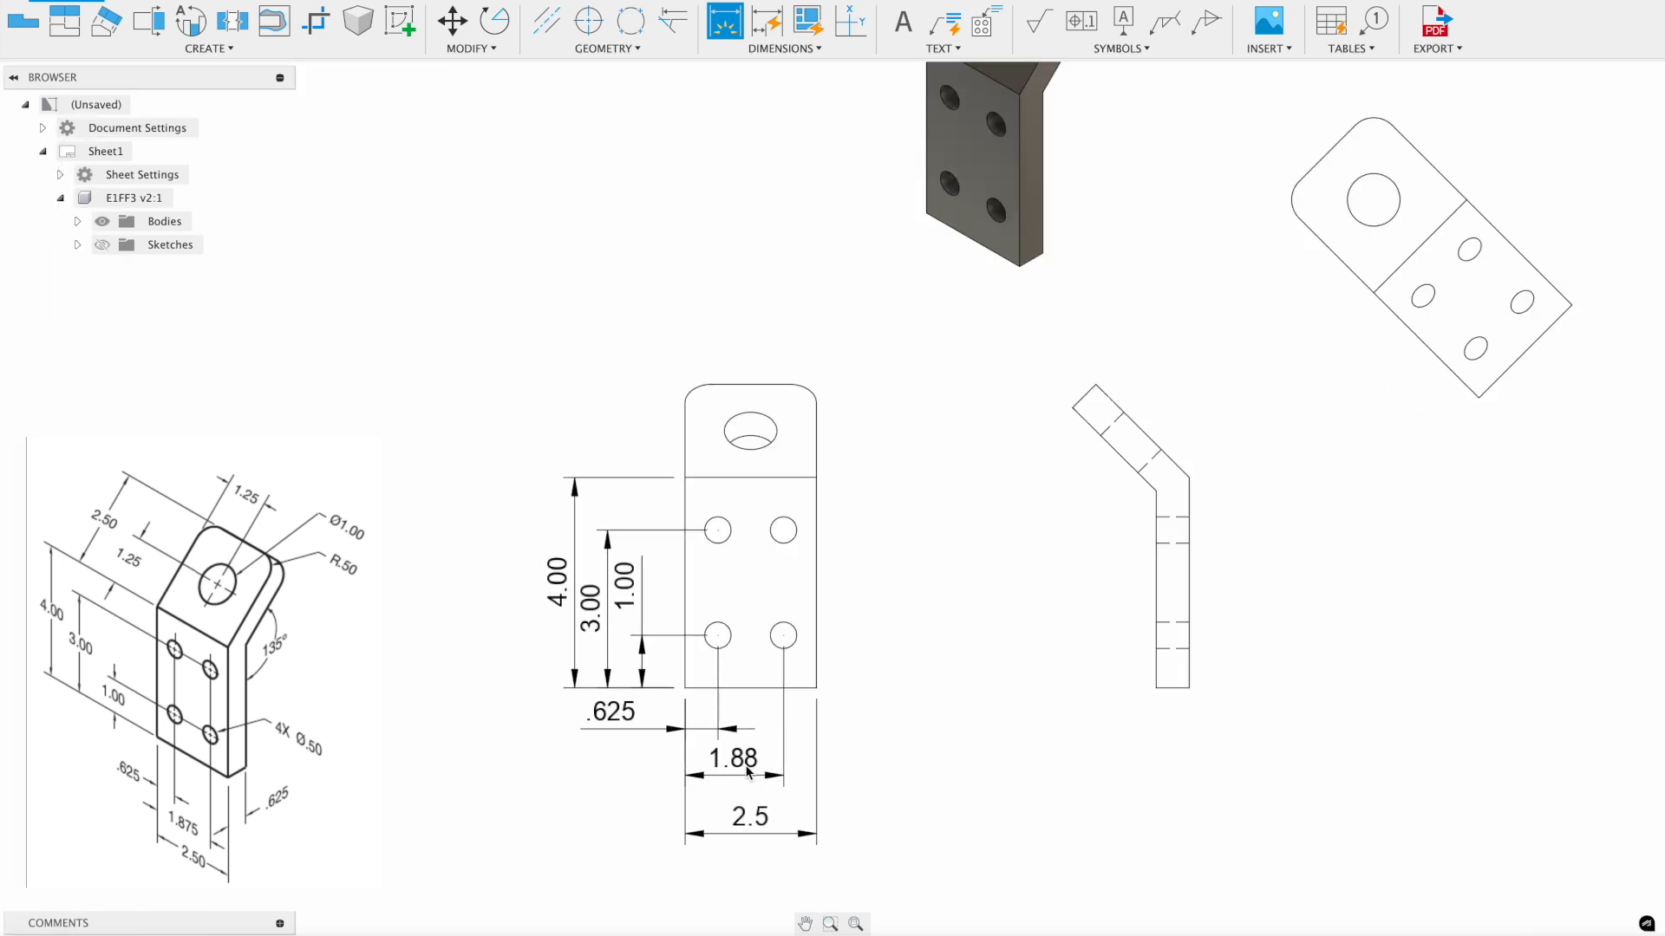
key("Escape")
- Show the hole spacing to three decimals (1.875) and the width with trailing zero (2.50)
double_click(748, 772)
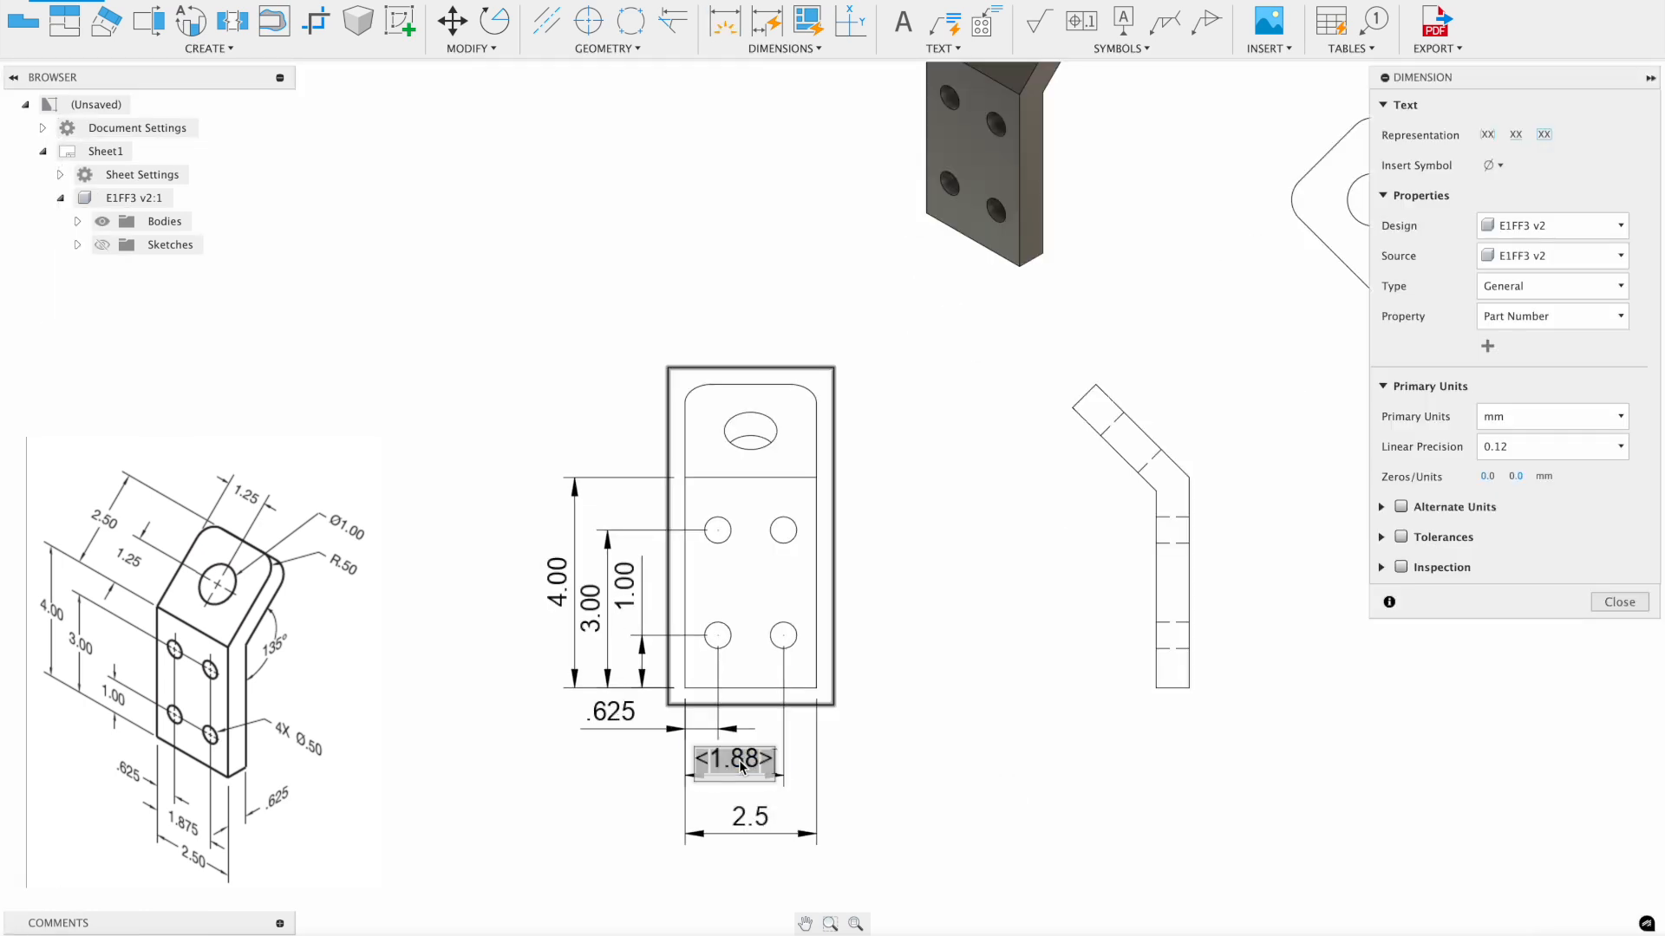
left_click(1534, 447)
left_click(1533, 534)
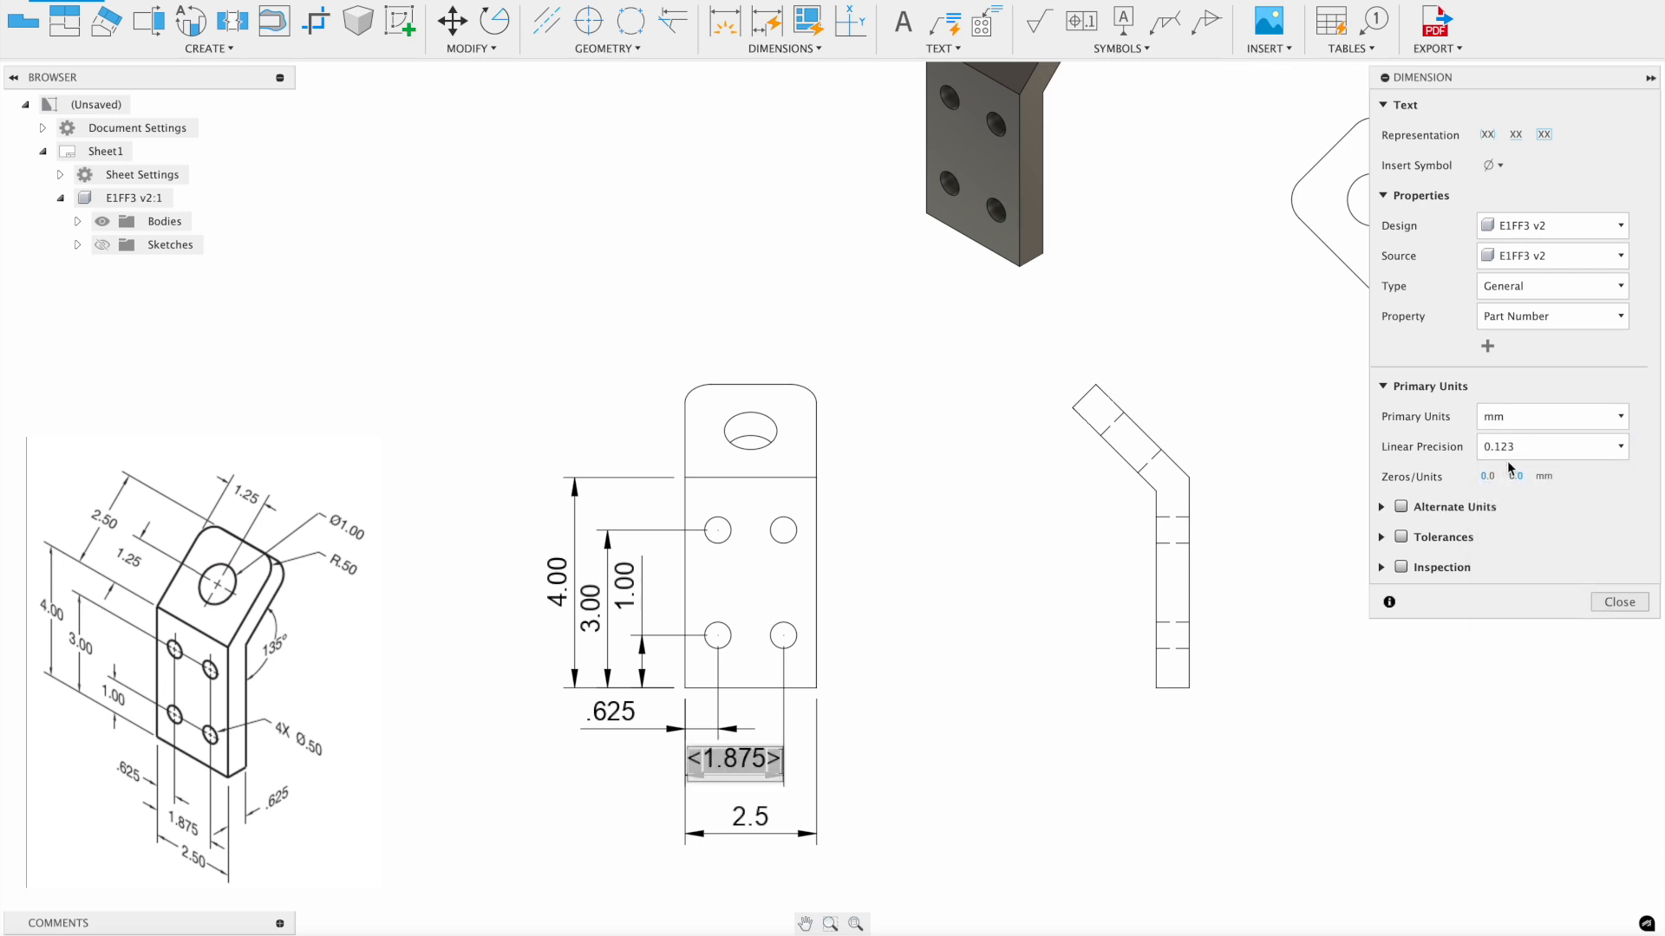
left_click(1618, 602)
double_click(750, 815)
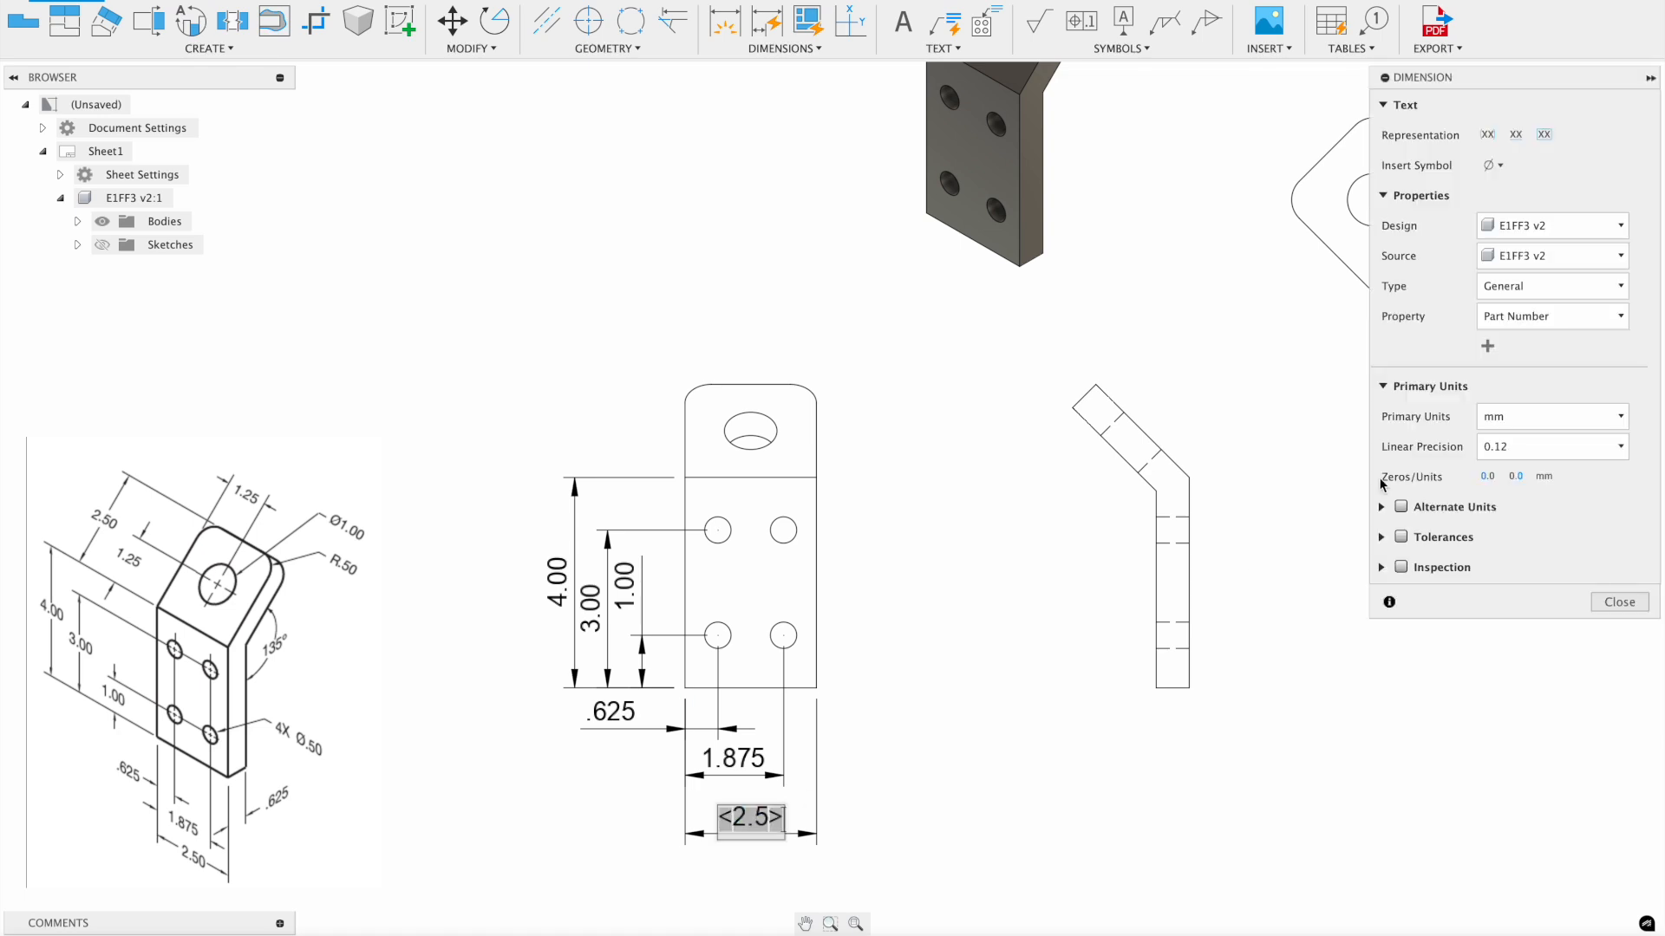
left_click(1516, 476)
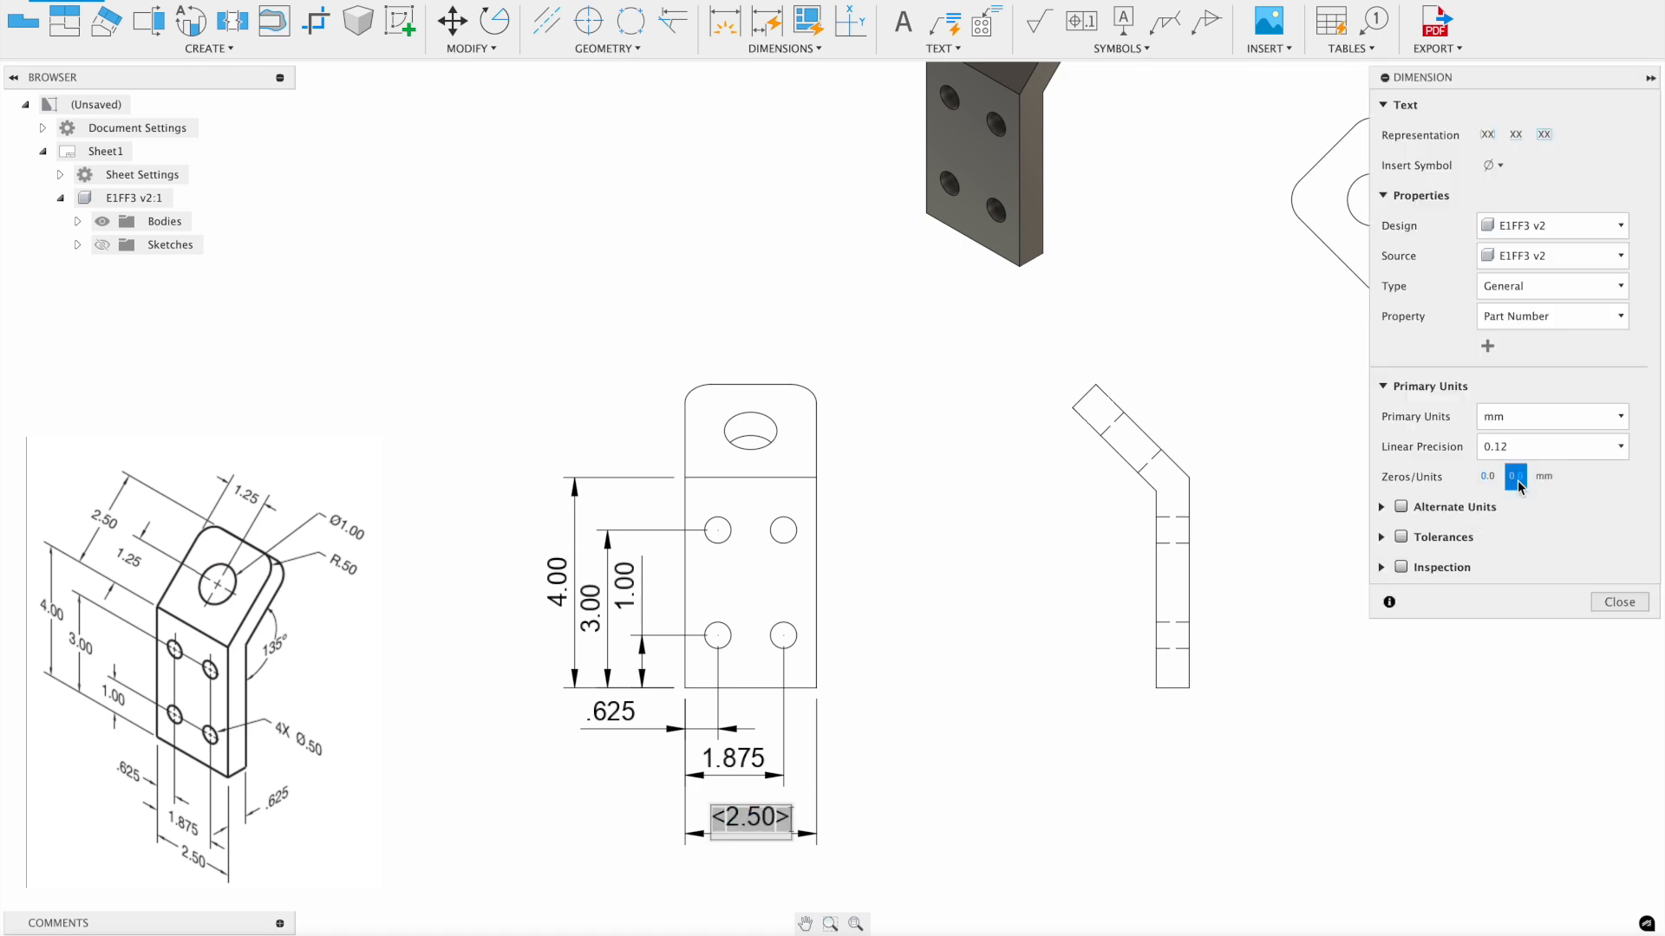
left_click(1611, 606)
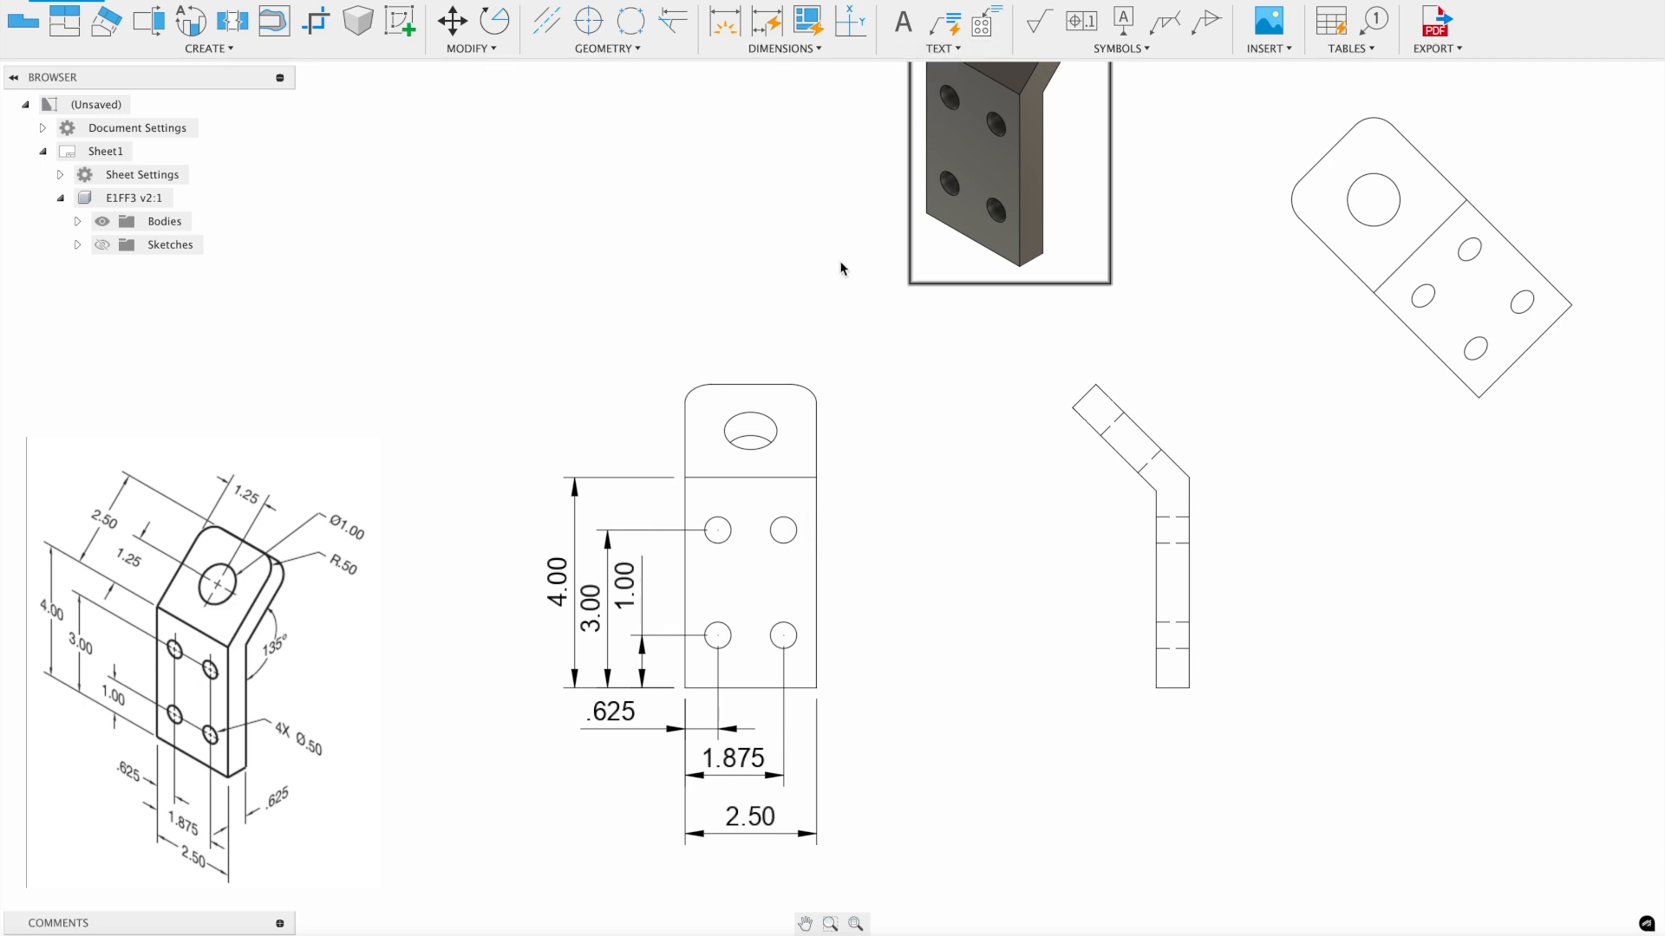
- Add a leader note reading '4x Ø.50' attached to the front view's upper-right hole
left_click(934, 50)
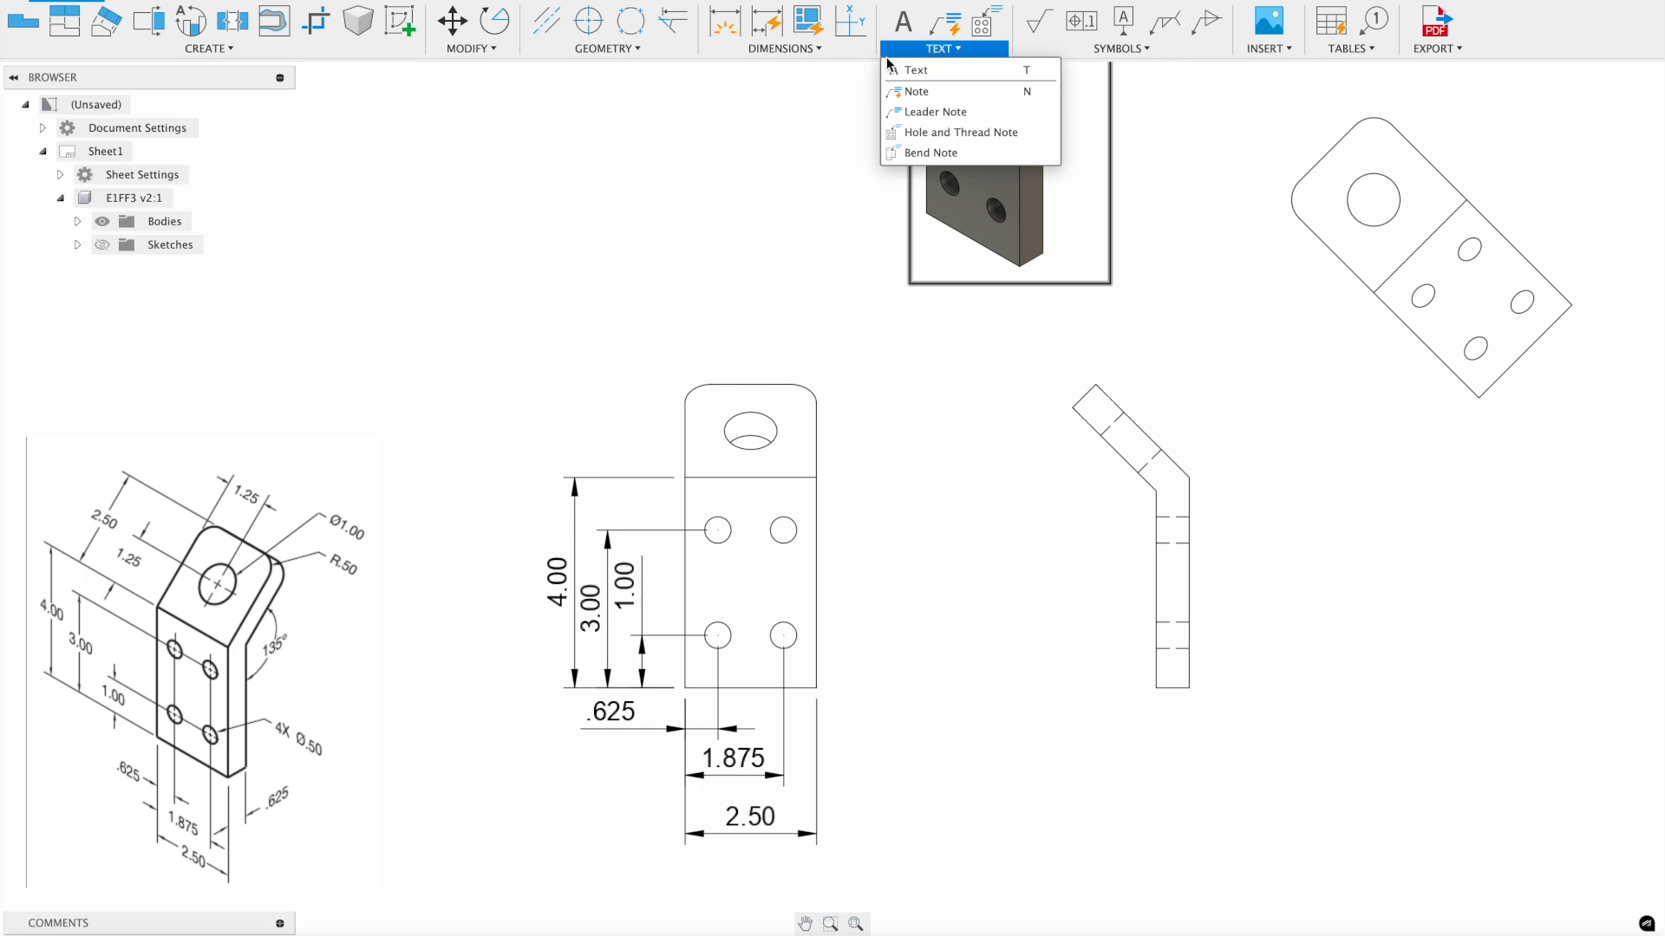
left_click(883, 112)
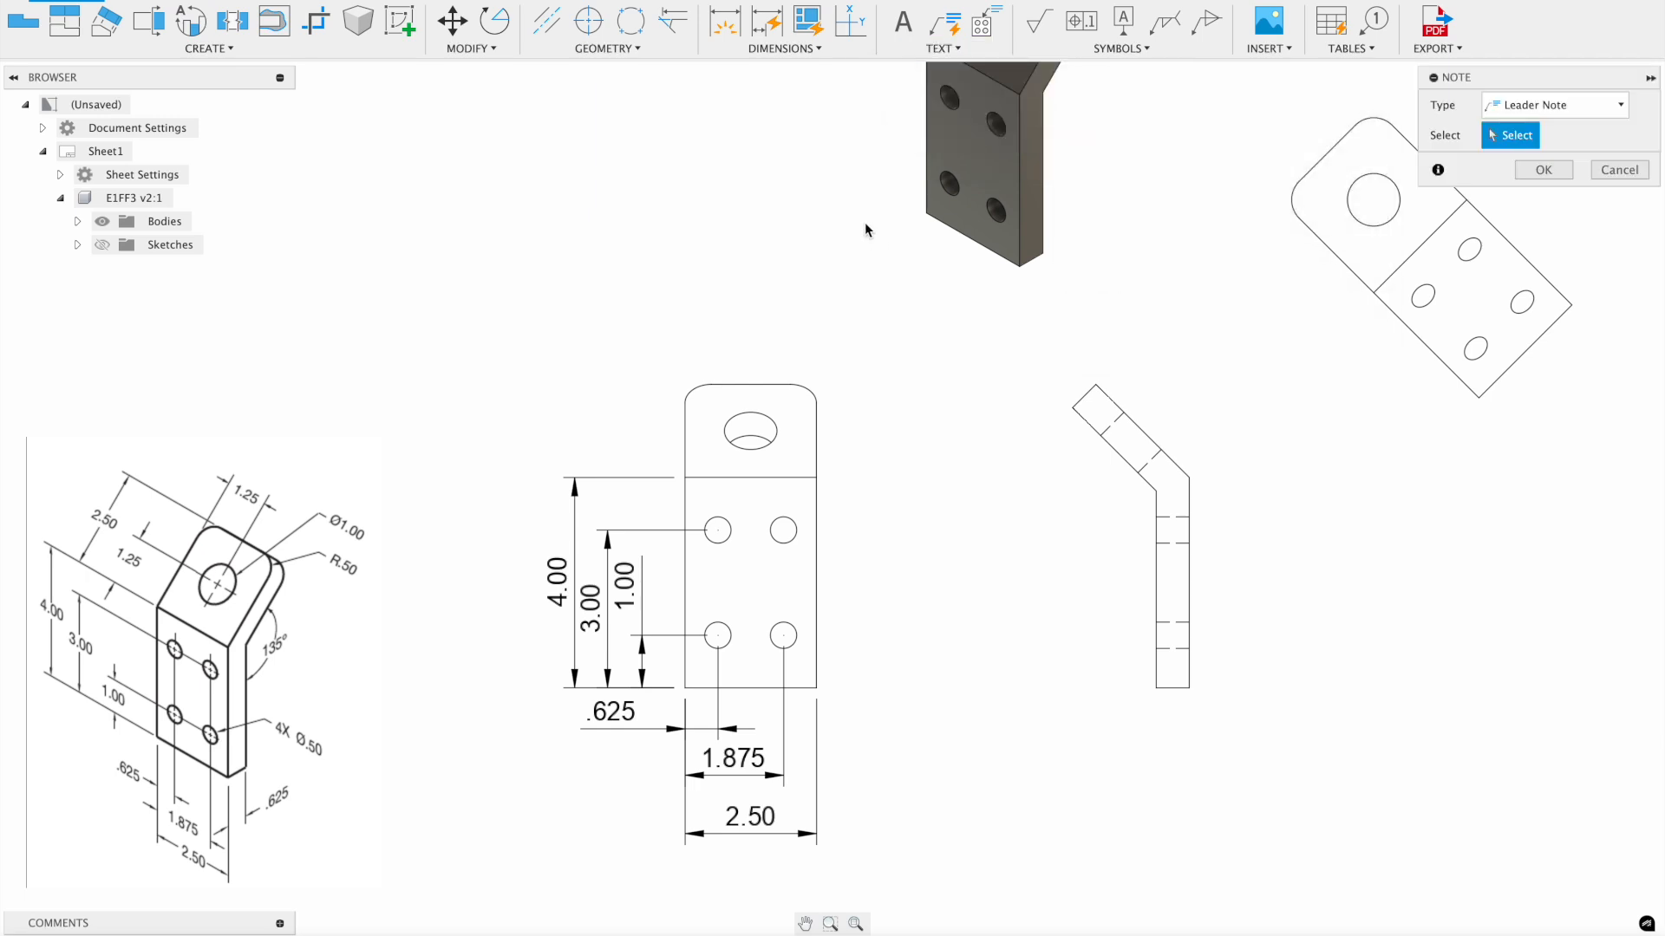
left_click(785, 529)
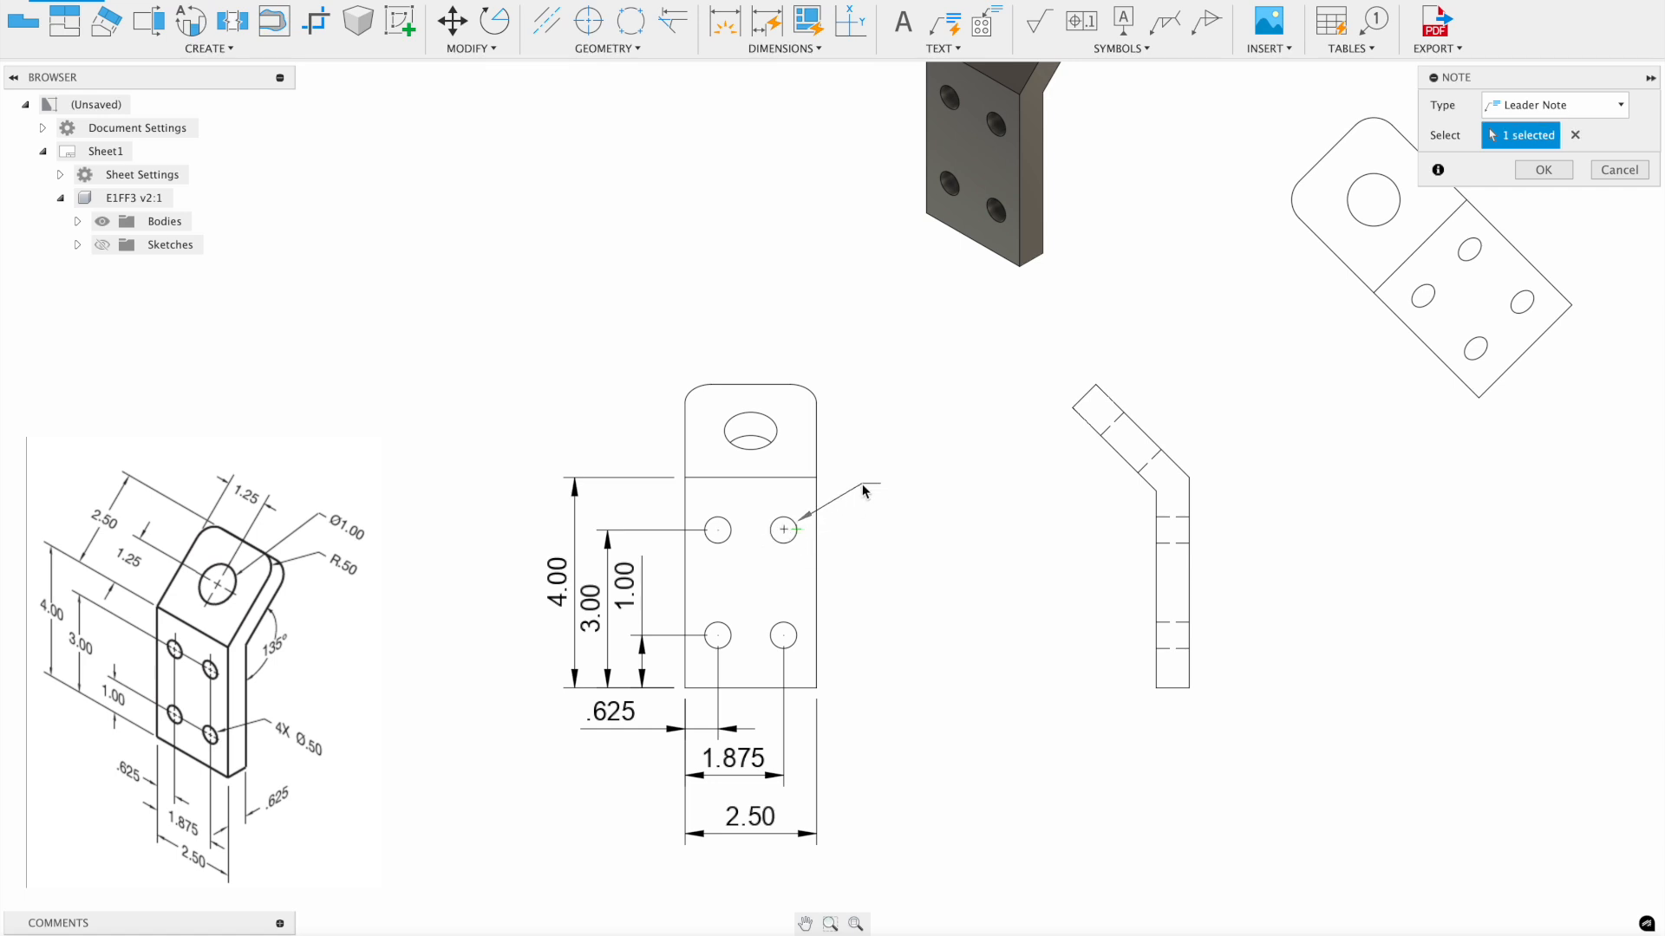
left_click(870, 489)
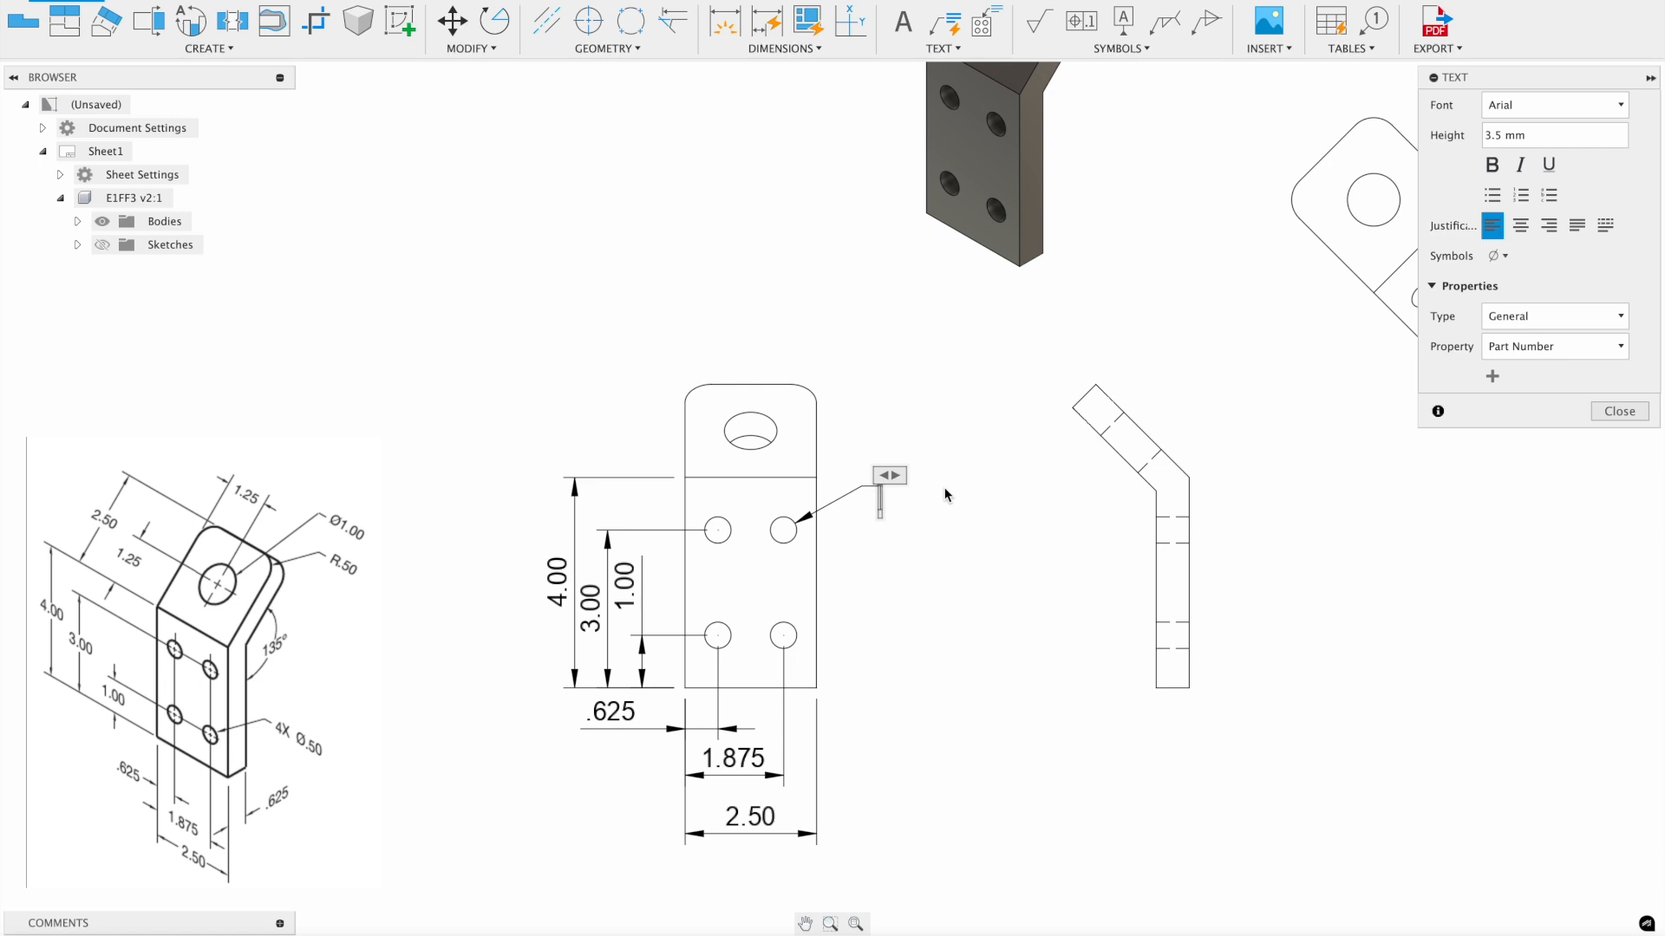
type("4x")
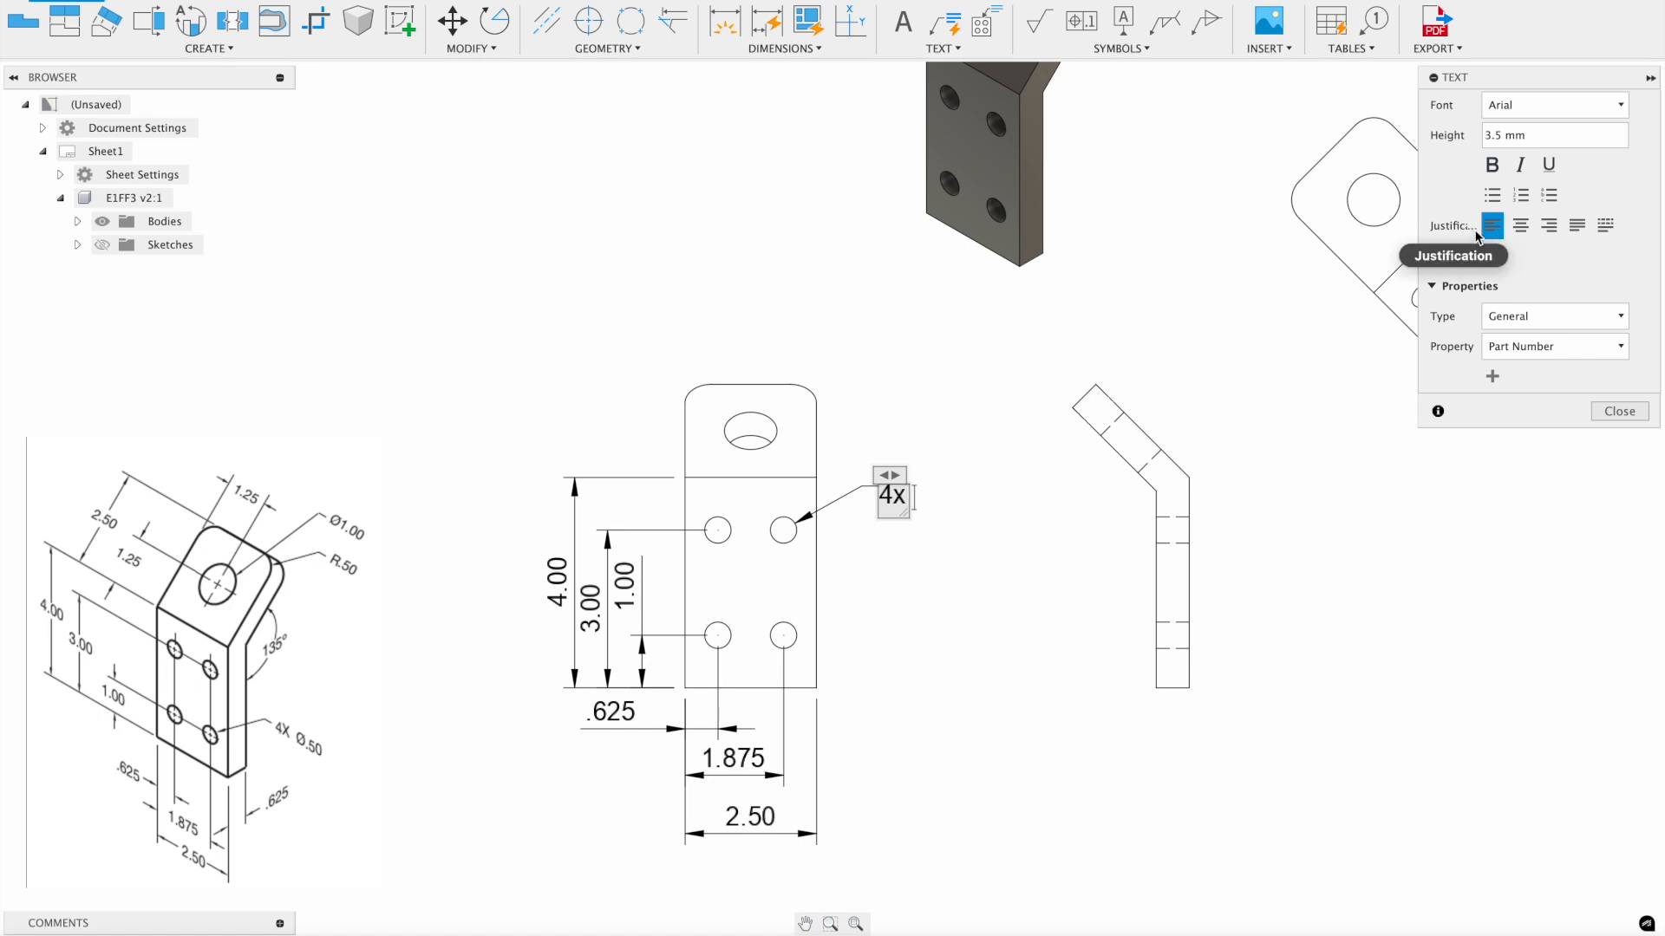
left_click(1495, 258)
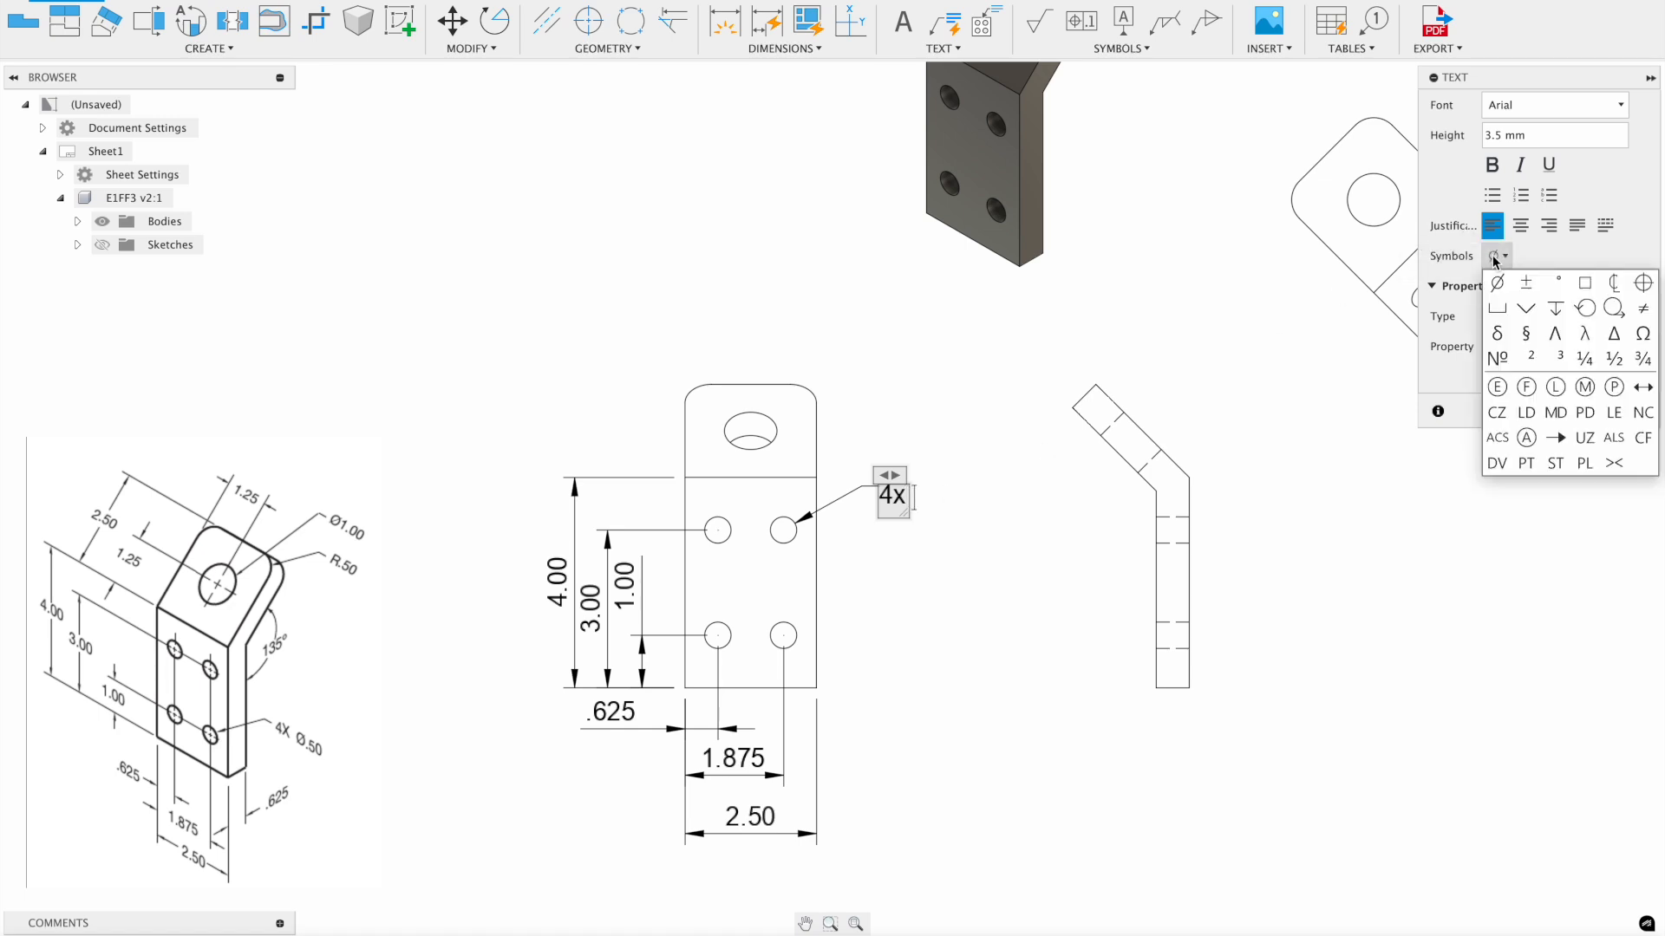
left_click(1497, 283)
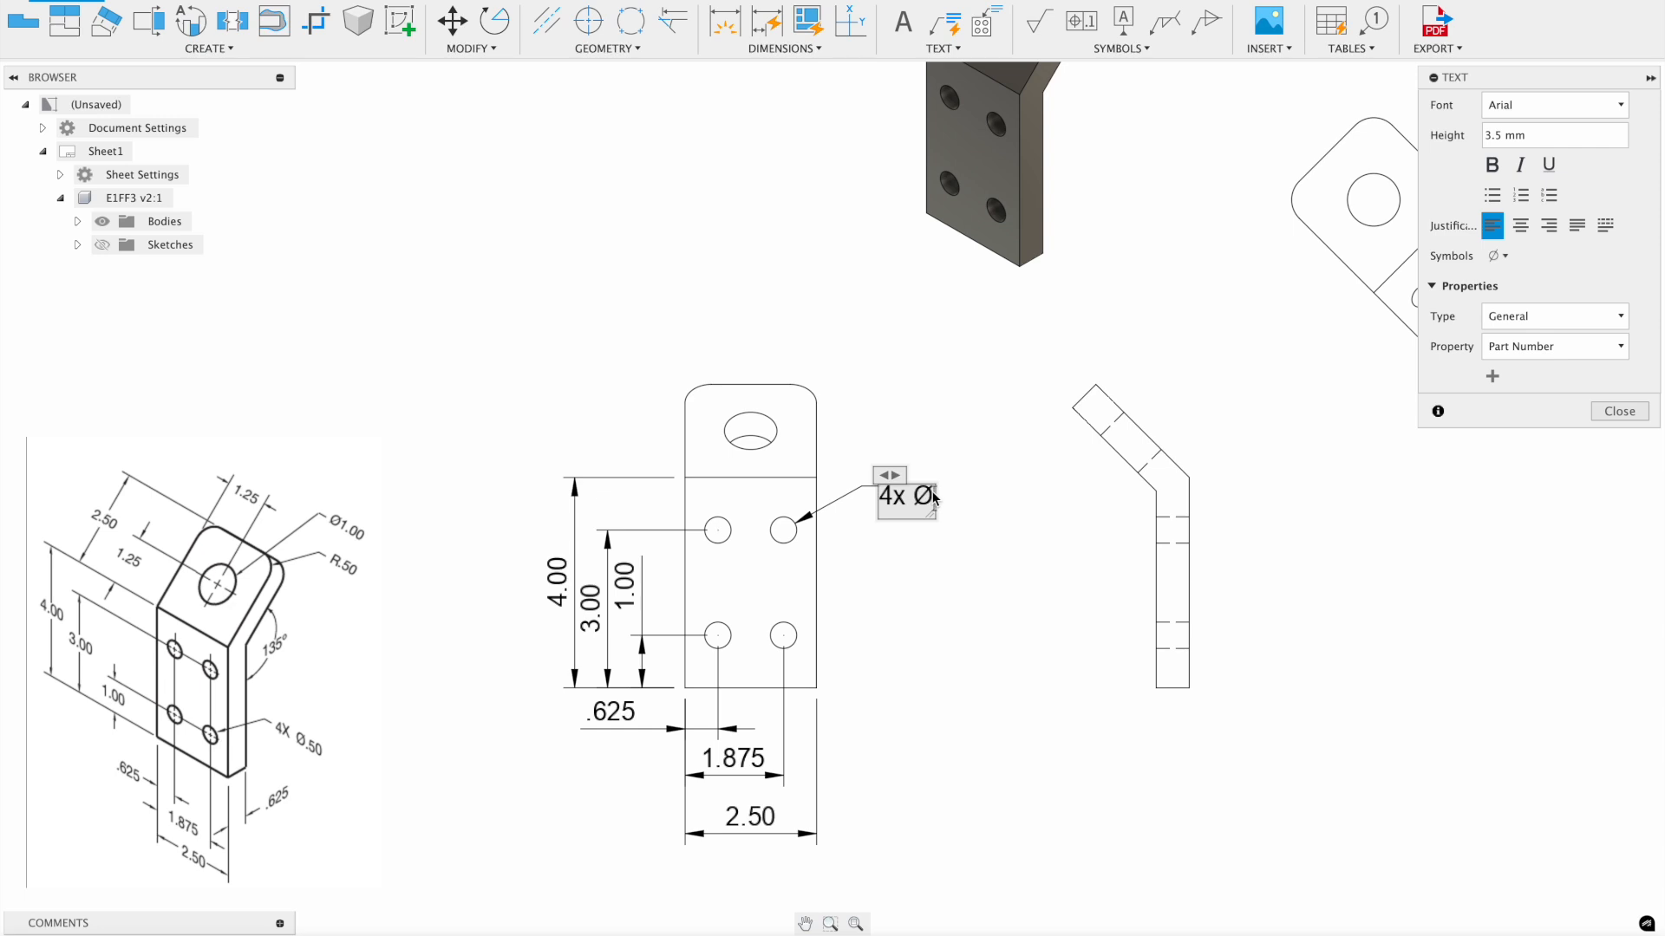
type(".50")
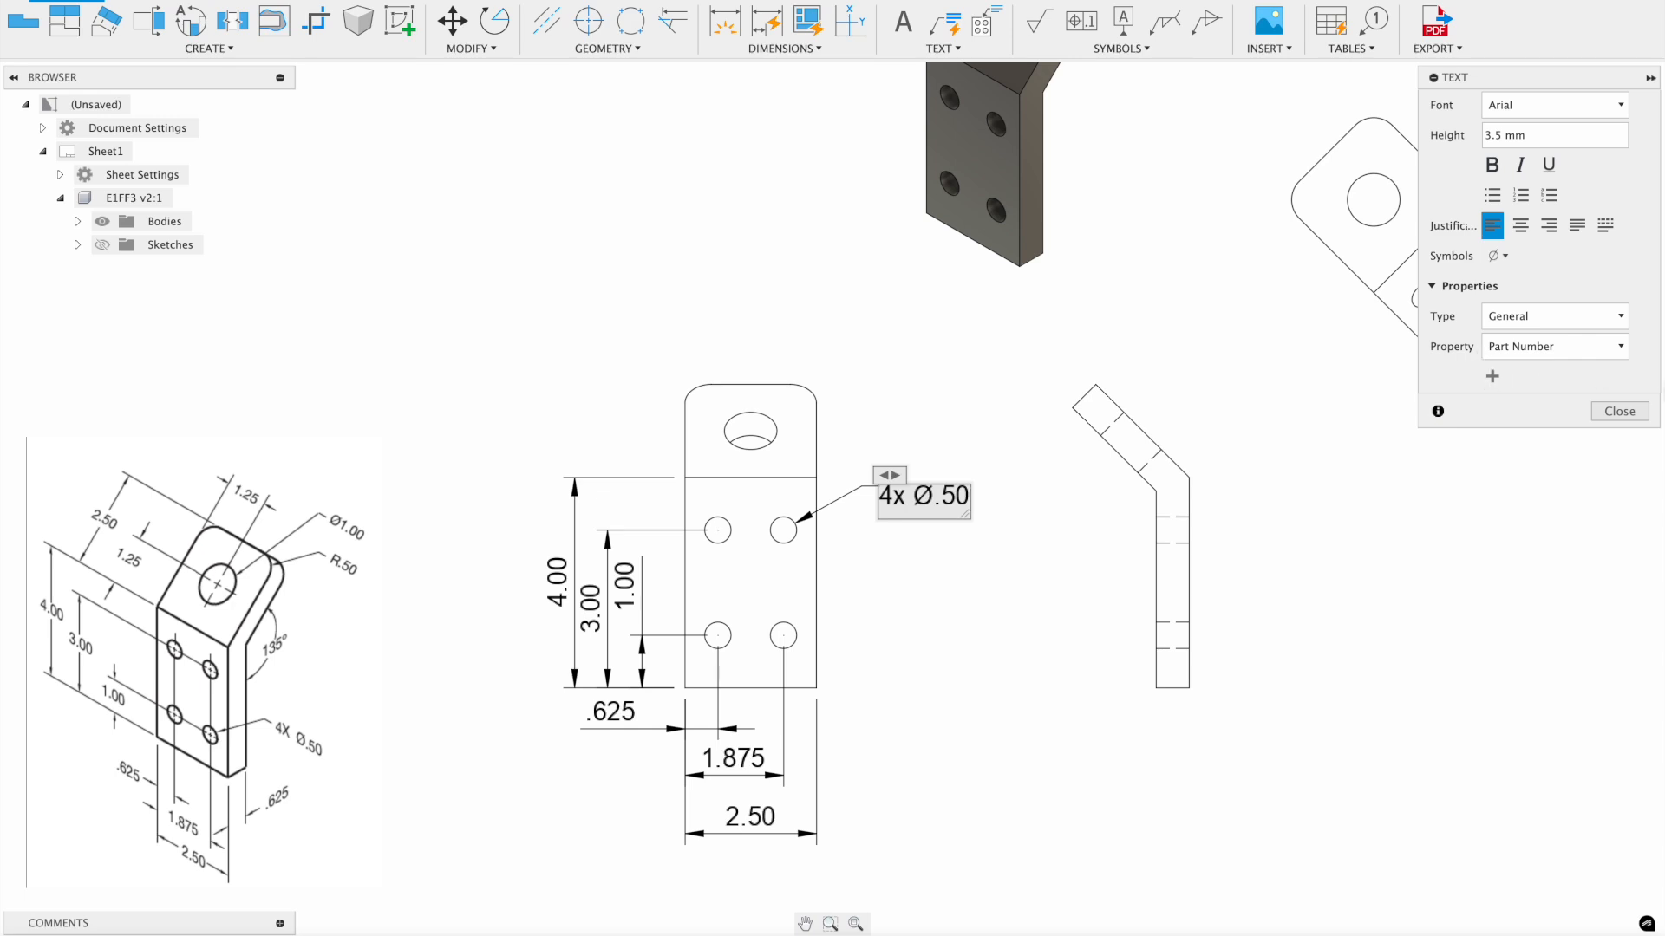
left_click(1619, 411)
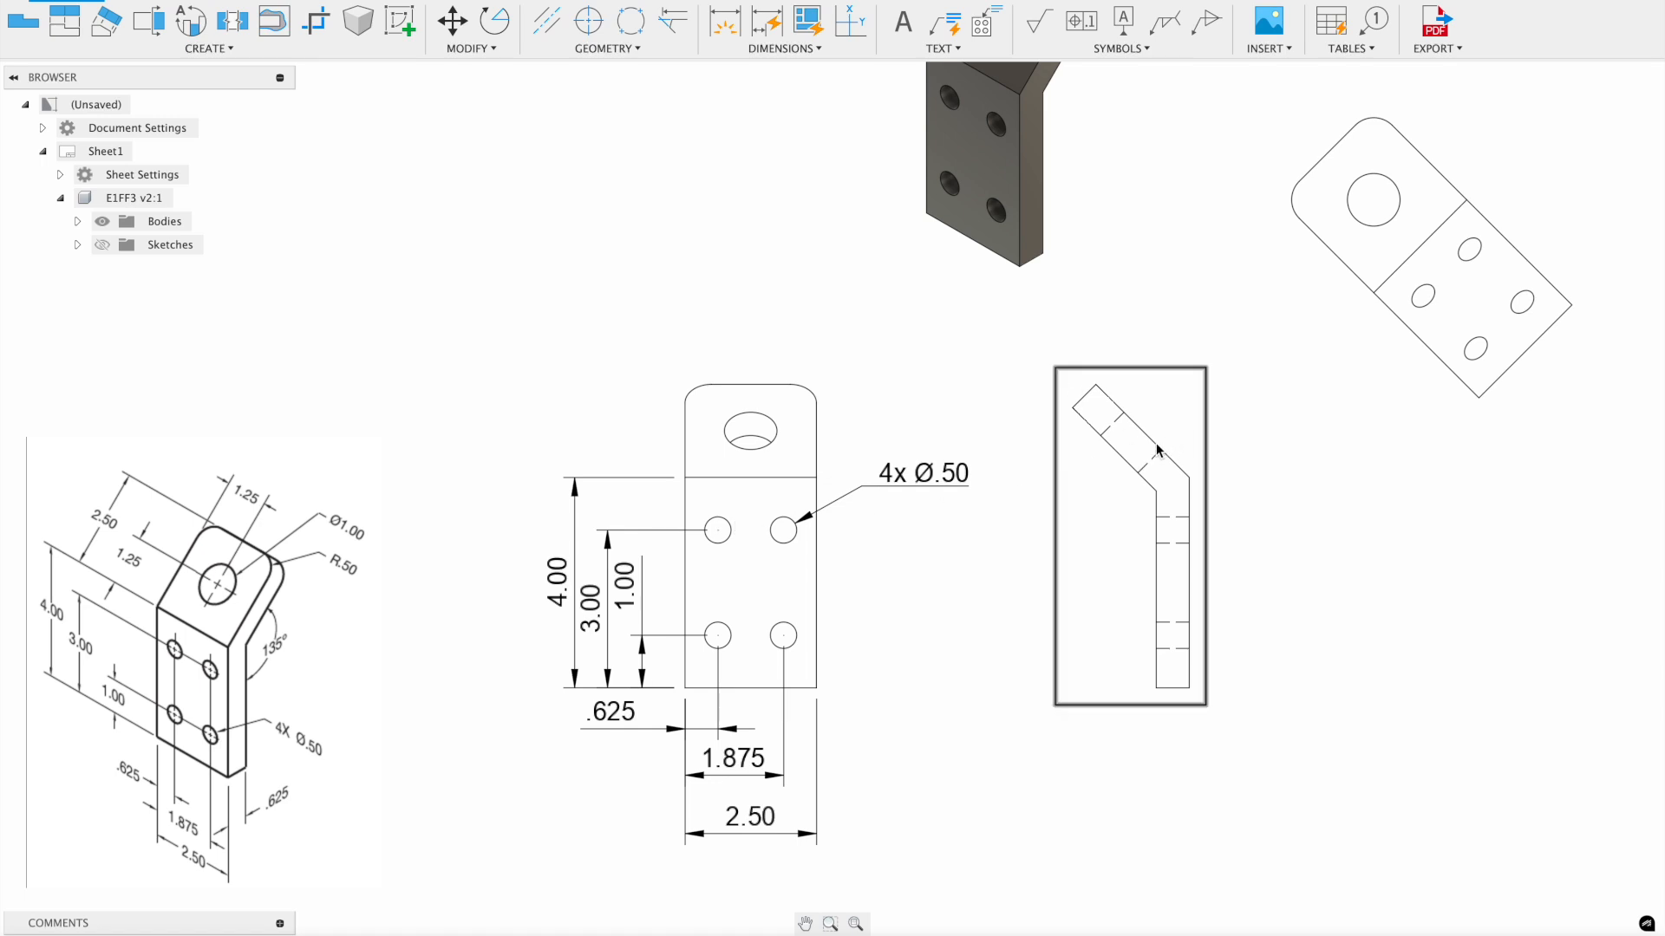
- Add .63 thickness dimensions to the side view's top edge and bottom corners
left_click(725, 29)
left_click(1084, 396)
left_click(1013, 362)
left_click(1155, 687)
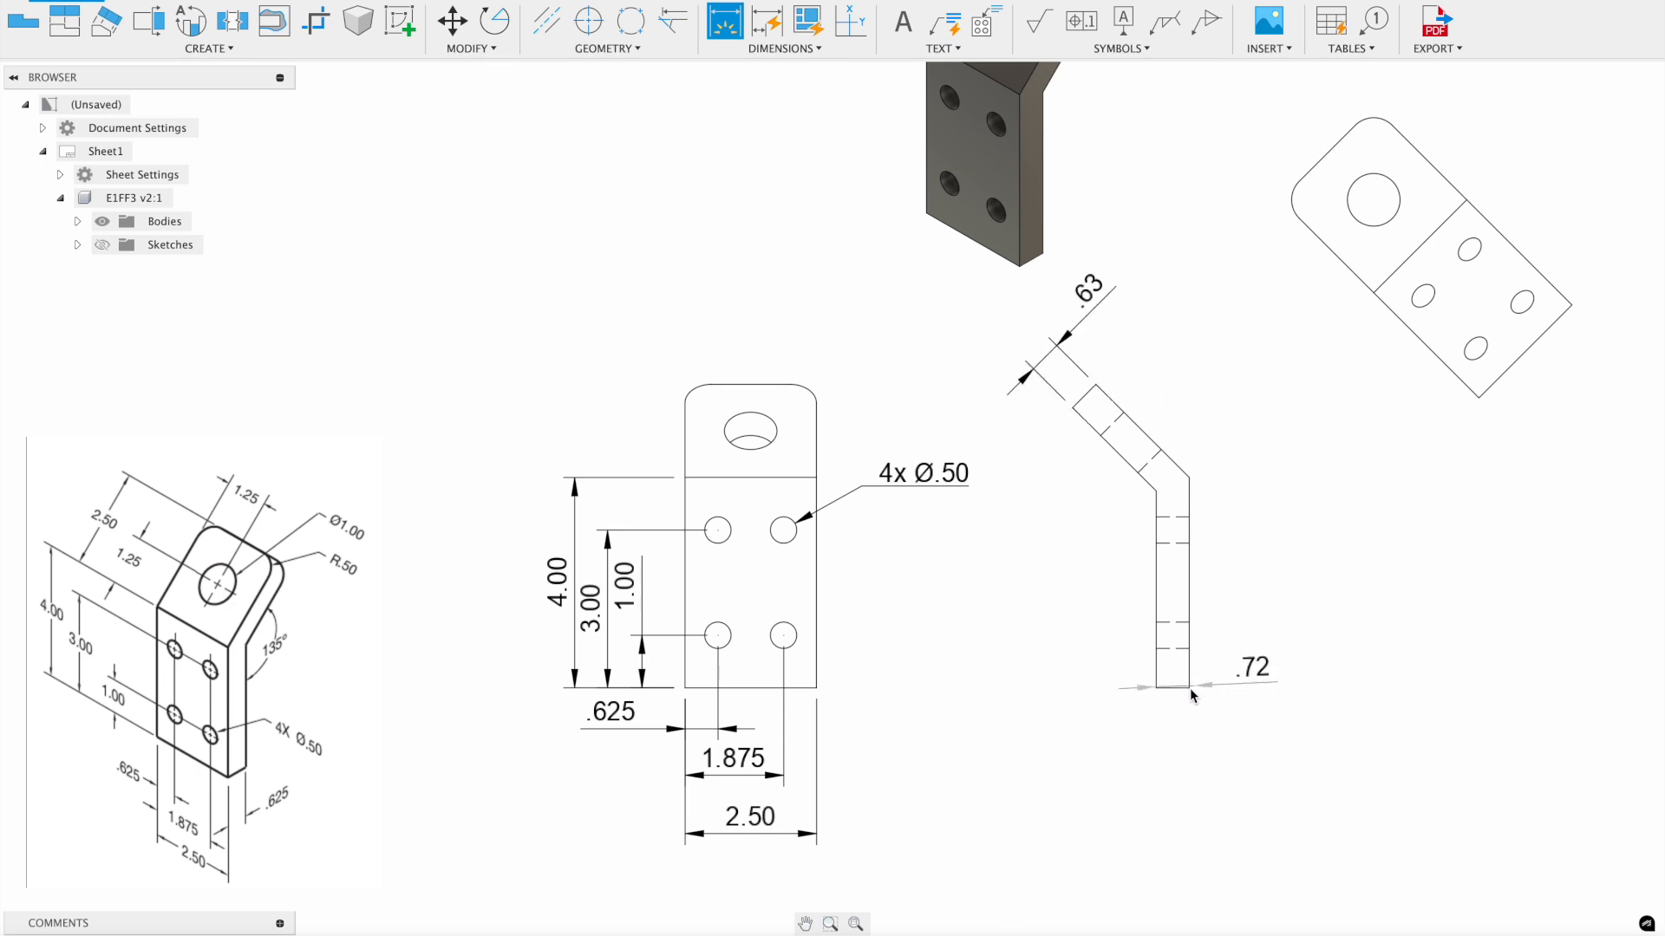
left_click(1189, 687)
left_click(1190, 737)
key("Escape")
- Dimension the 135° bend angle between the side view's vertical and angled edges
key("d")
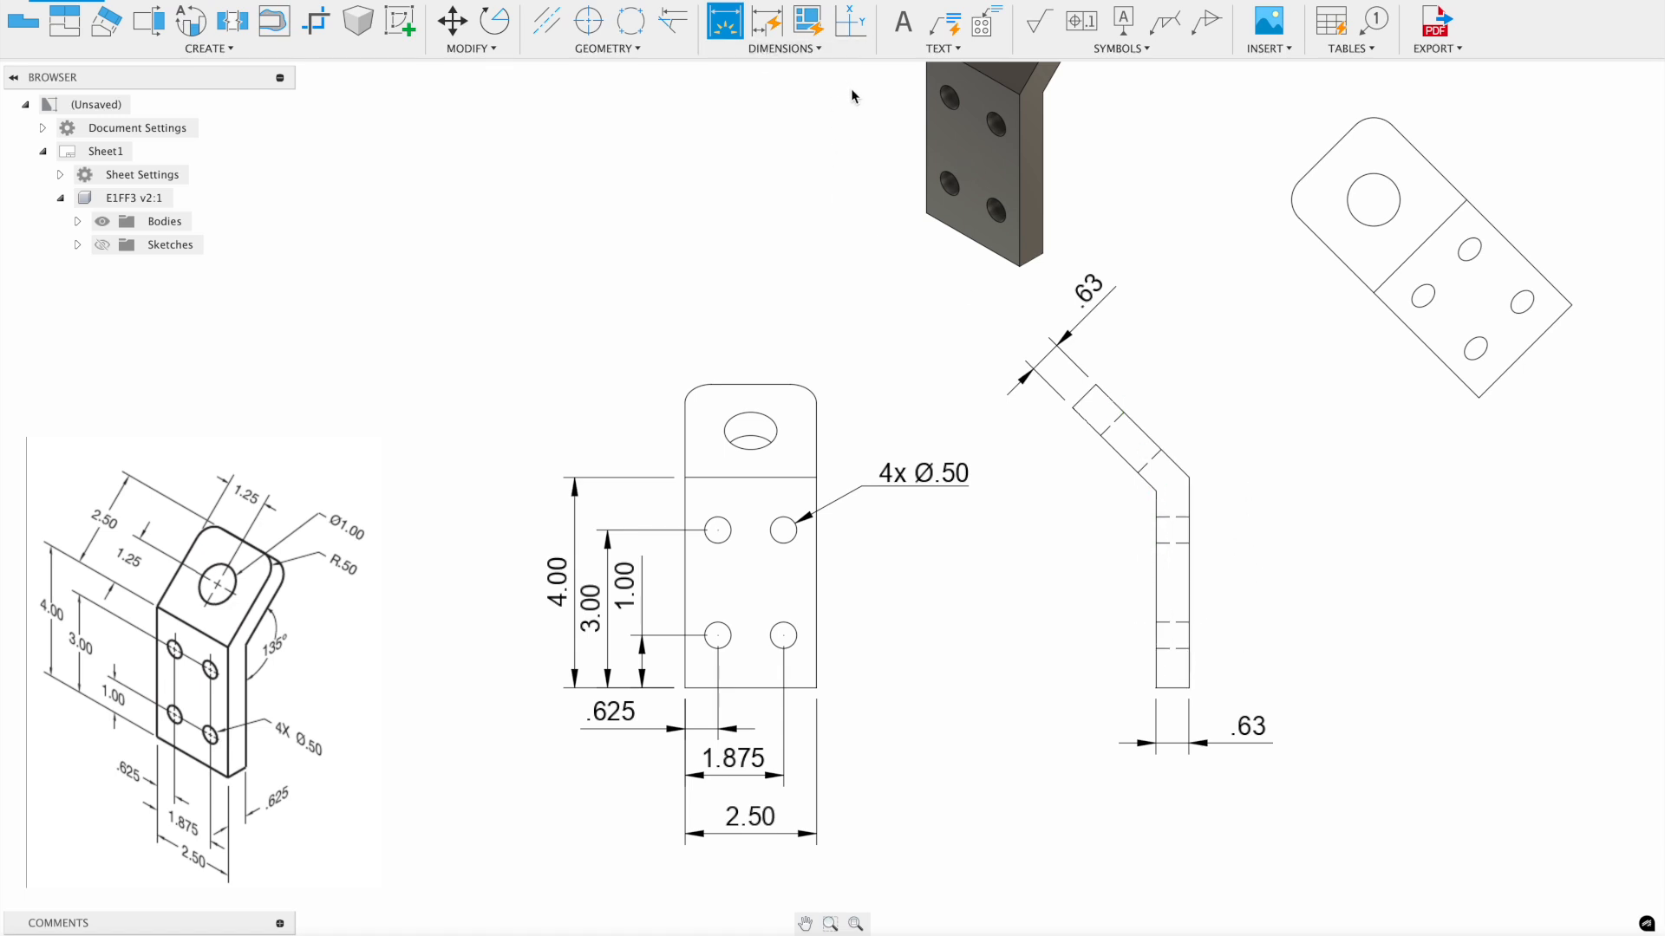
left_click(805, 50)
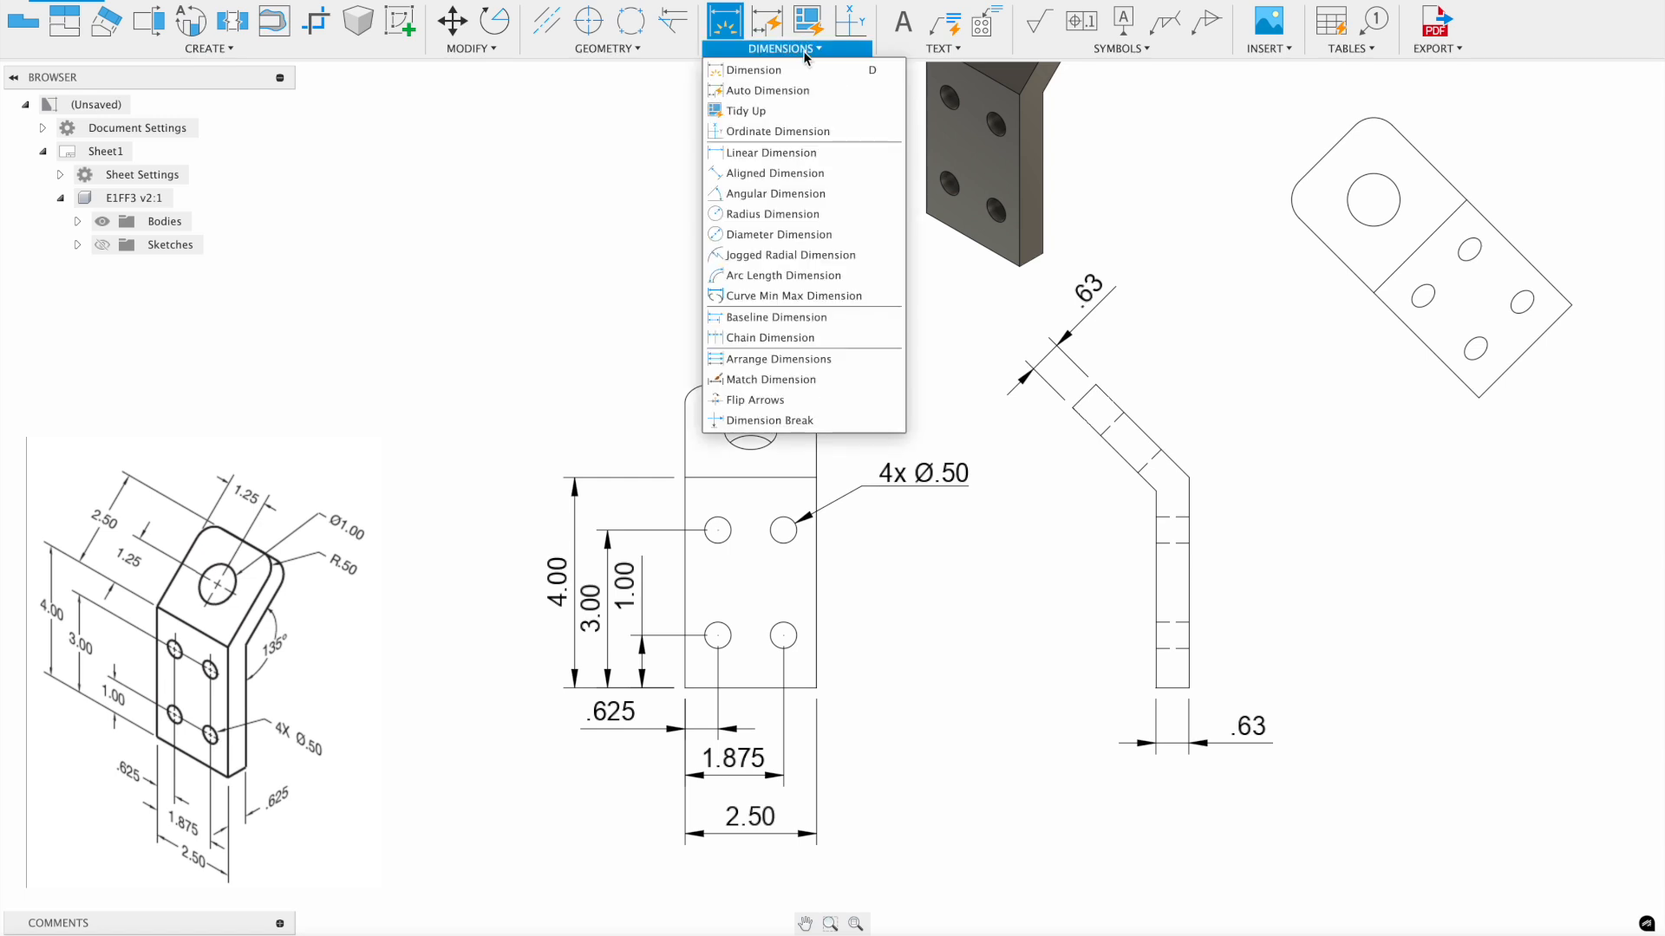
left_click(821, 194)
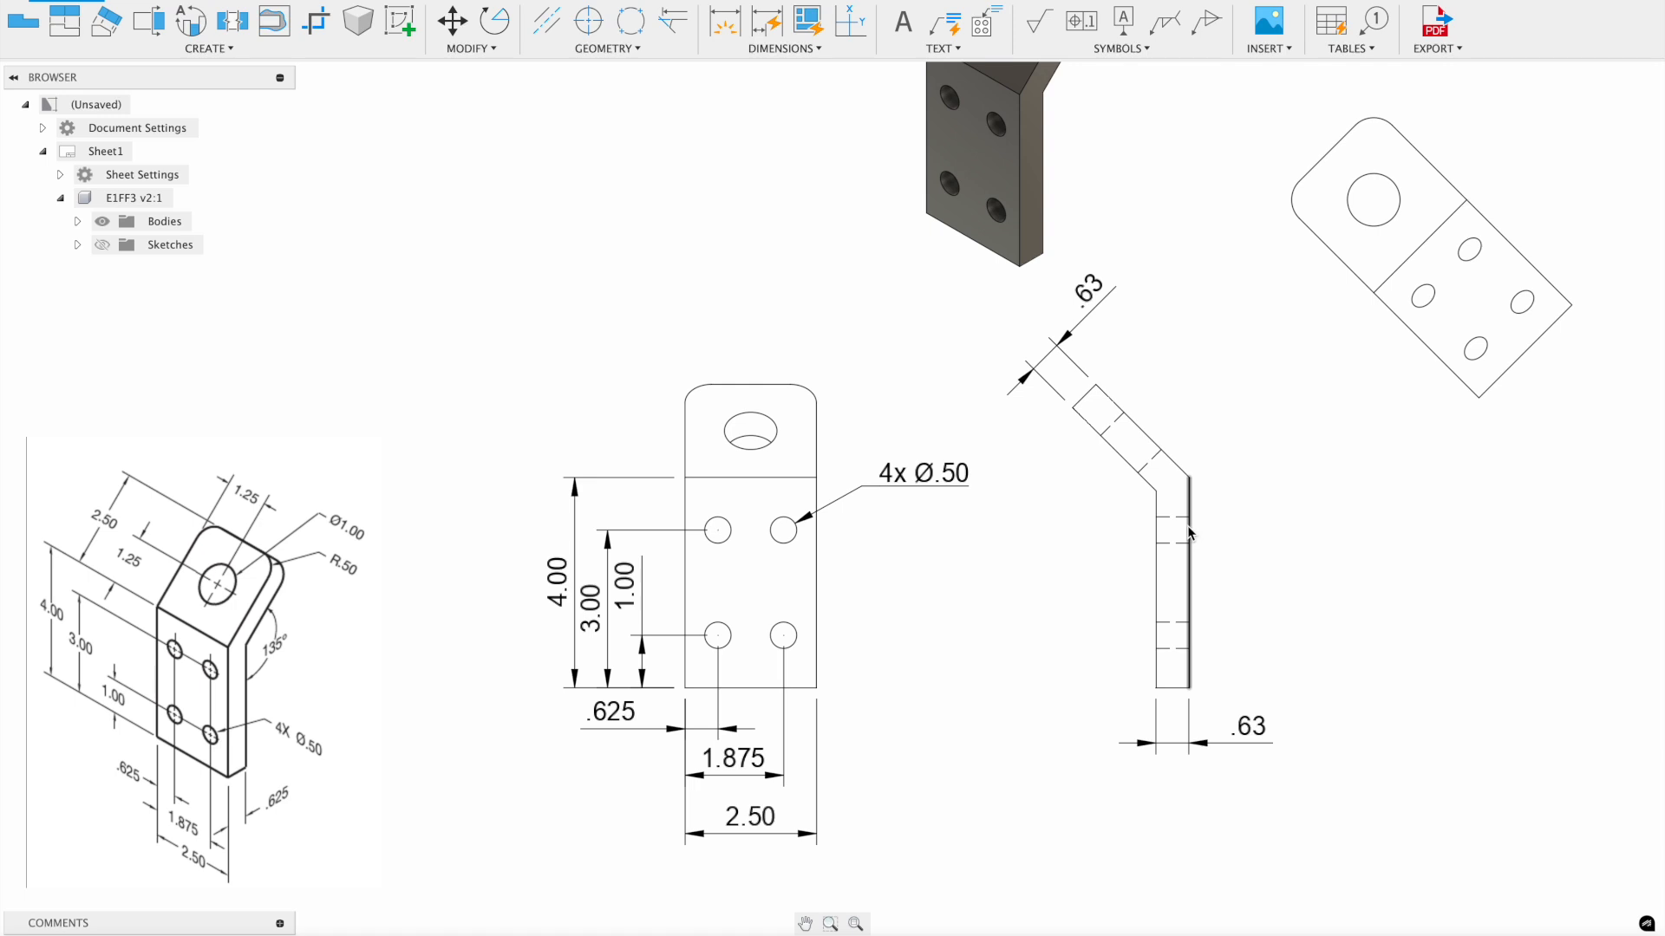
left_click(1154, 564)
left_click(1143, 477)
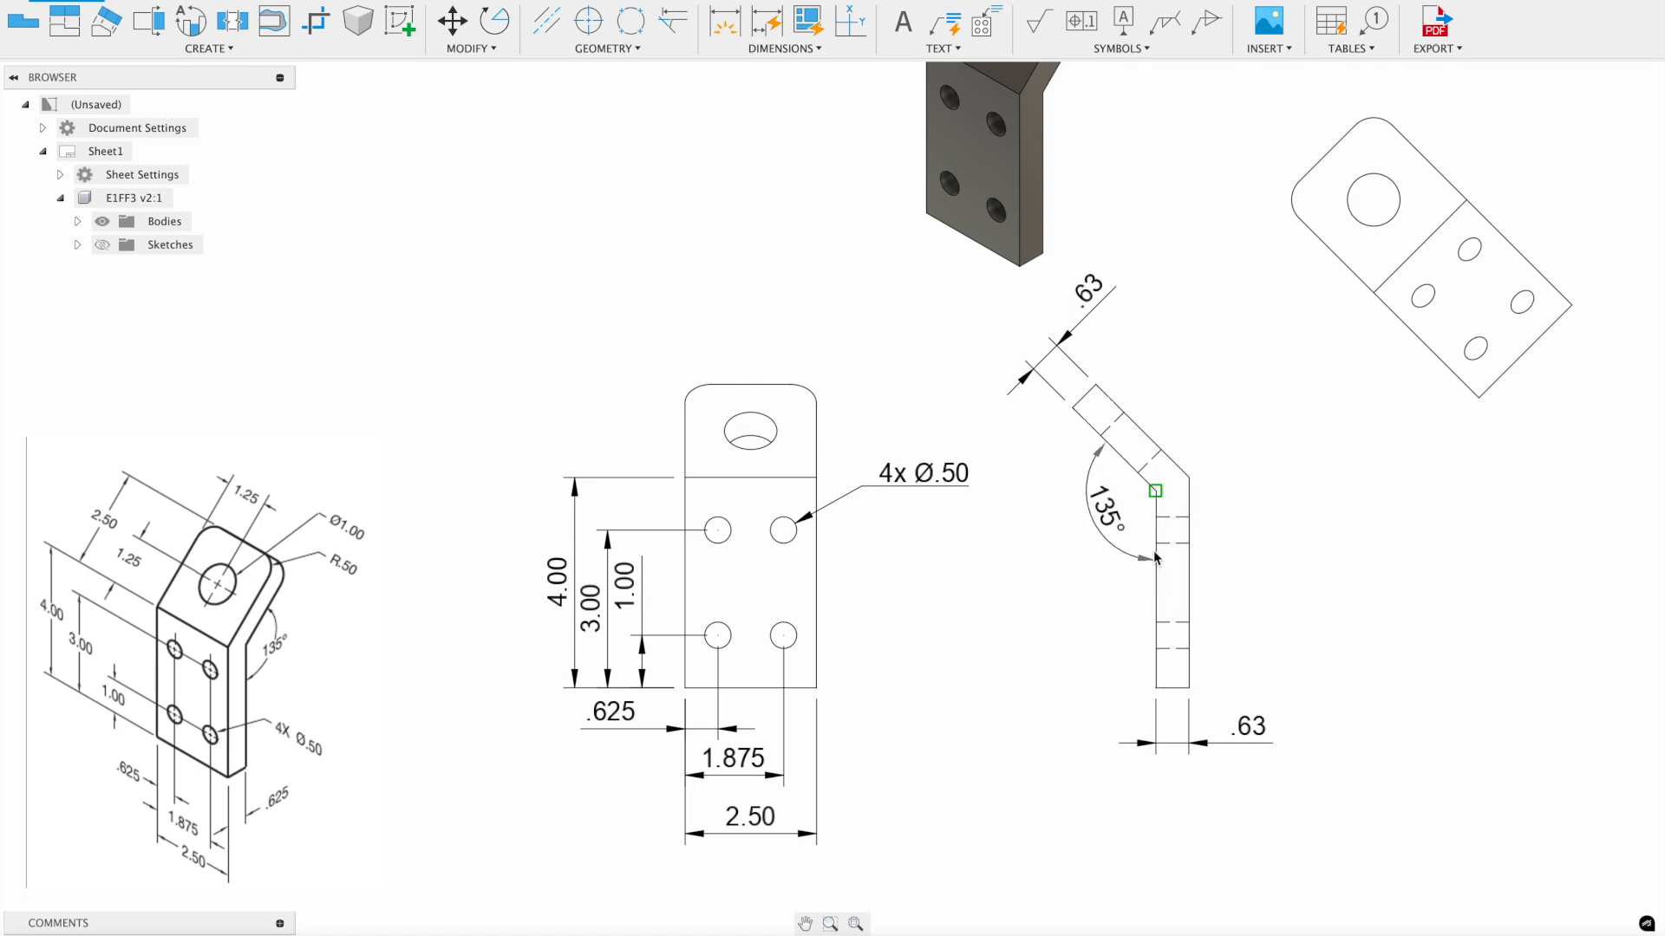
left_click(1094, 529)
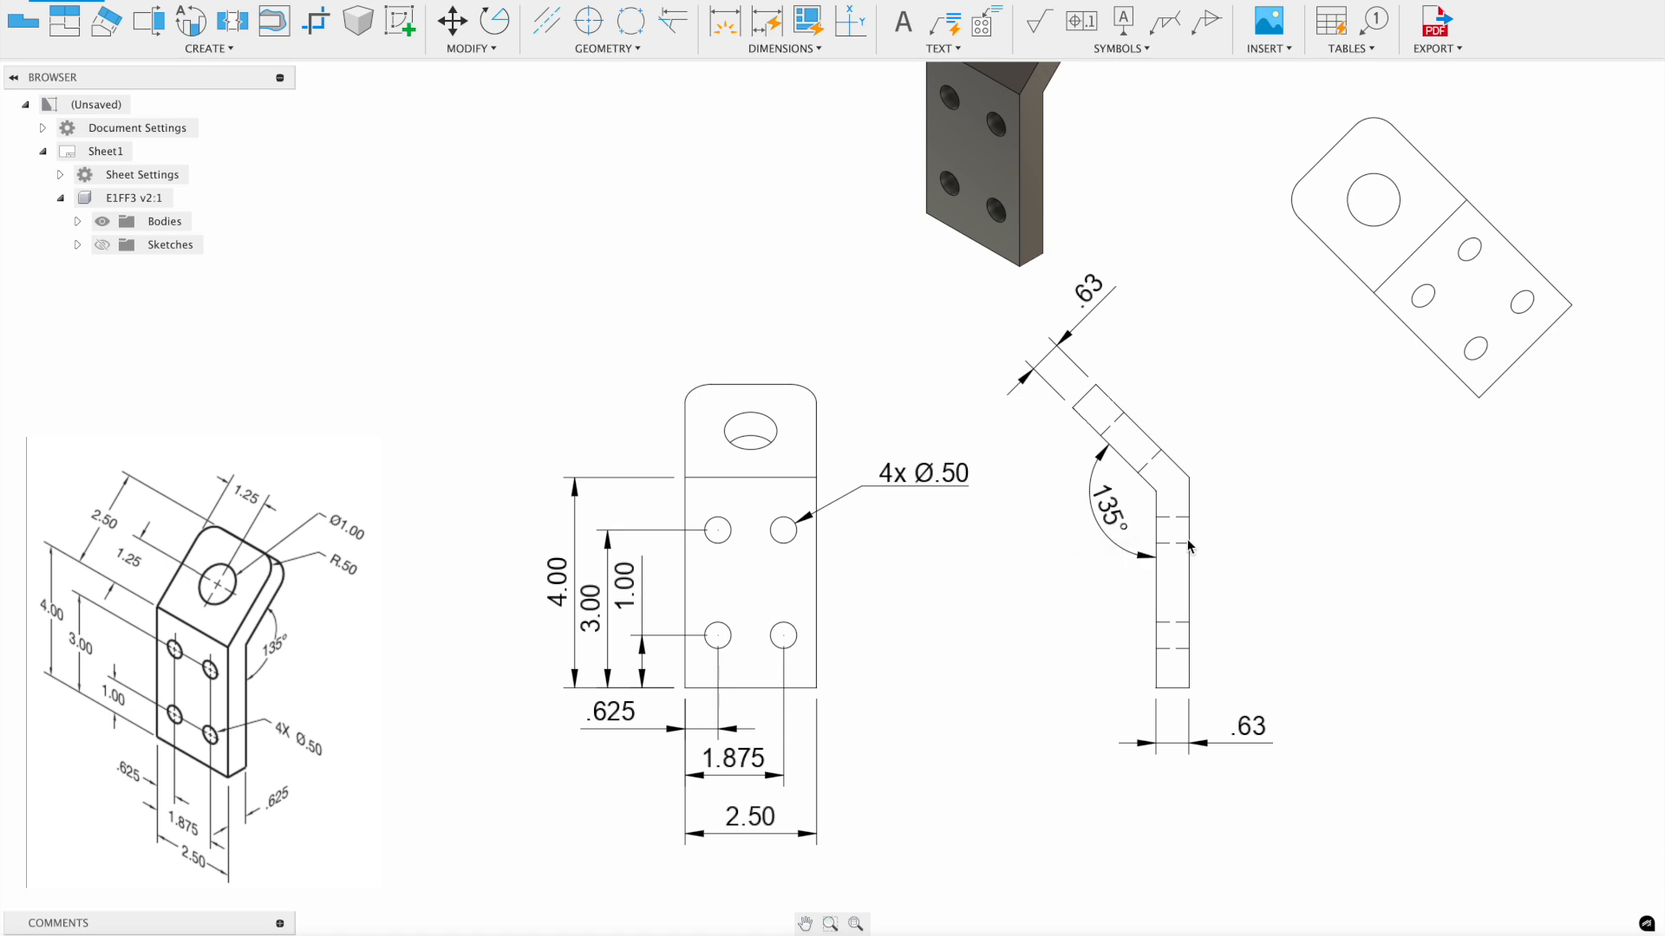
- Set both thickness dimensions to 0.123 precision so they read .625
double_click(1101, 295)
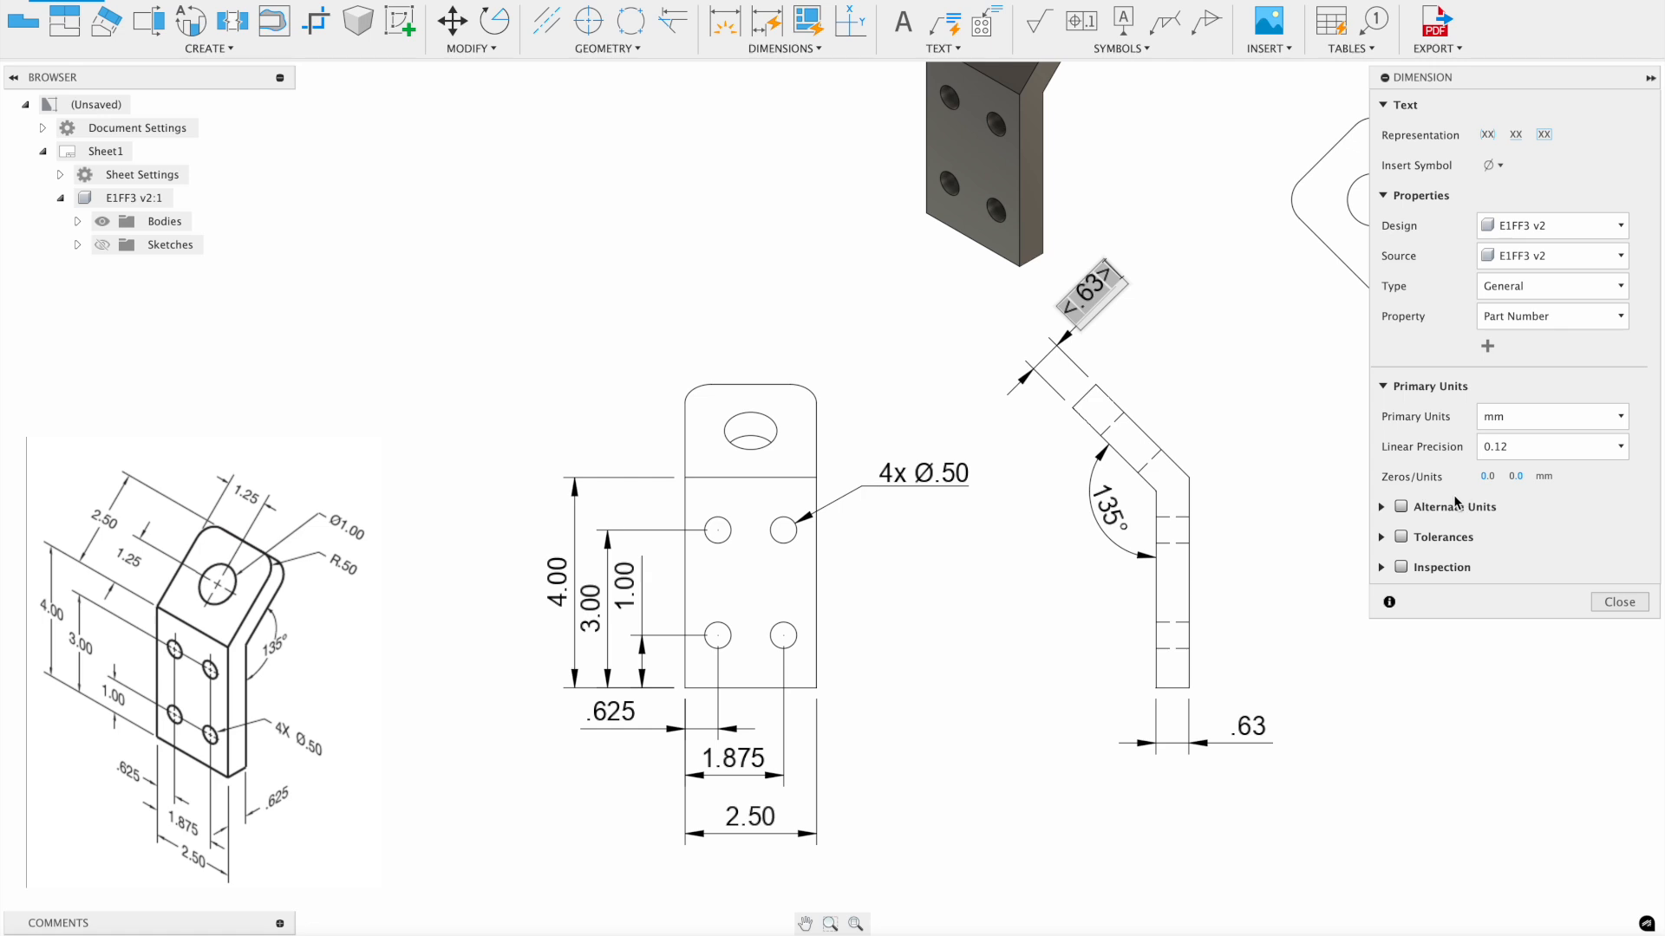
left_click(1537, 447)
left_click(1526, 536)
left_click(1618, 602)
double_click(1247, 730)
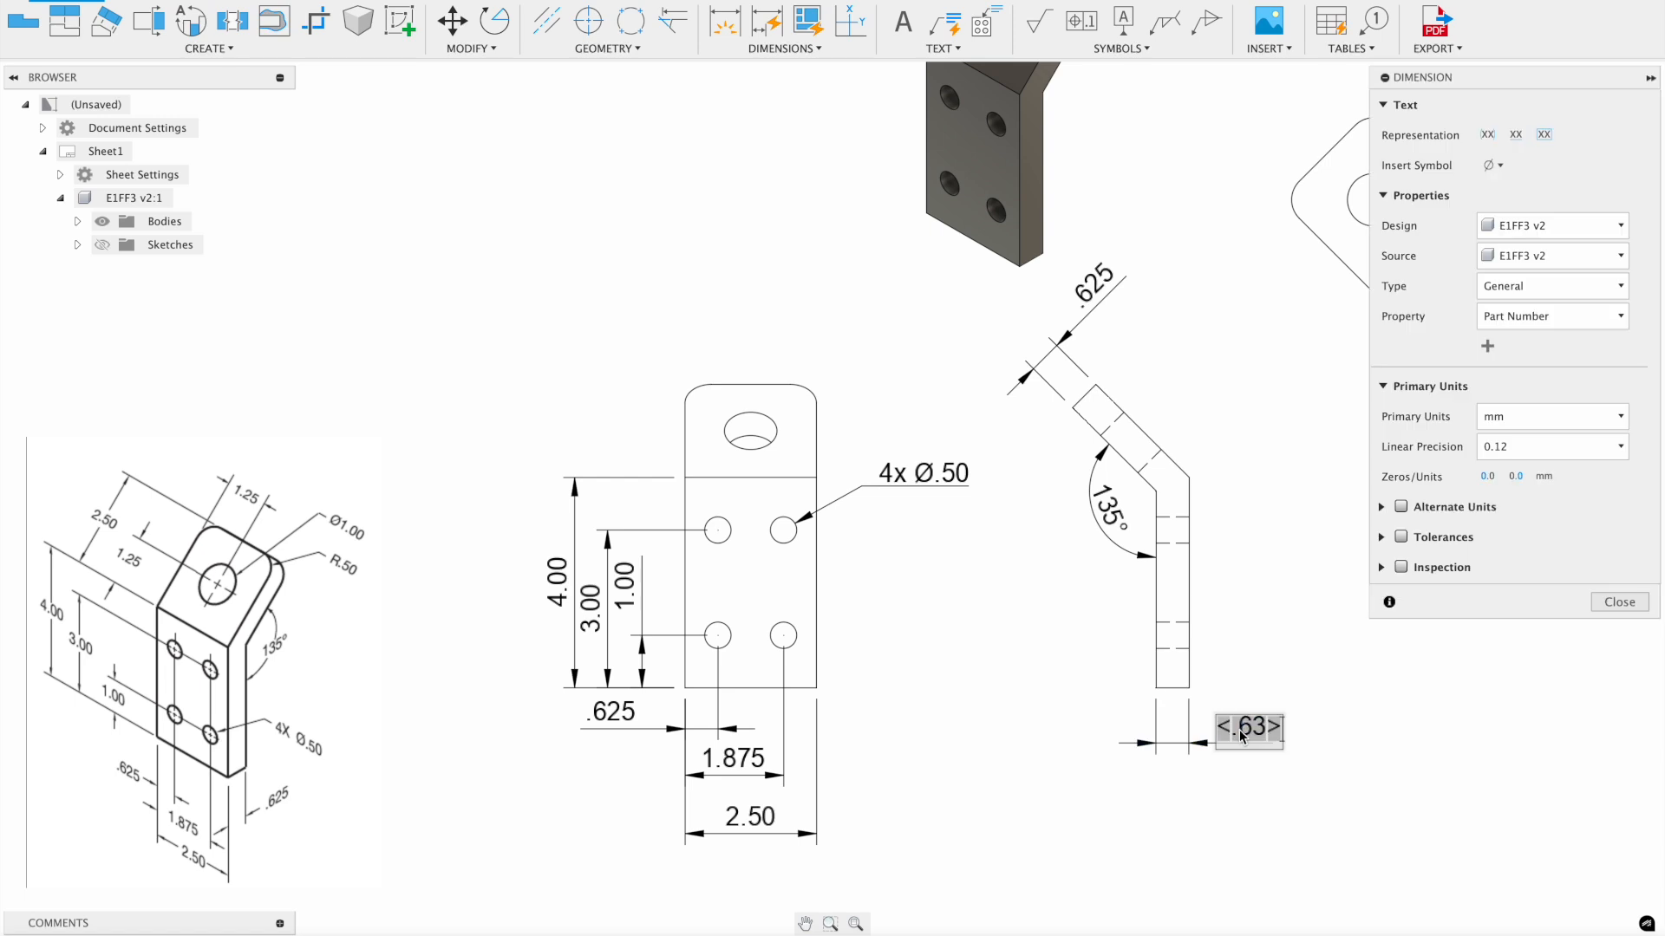
left_click(1548, 445)
left_click(1528, 541)
left_click(1618, 602)
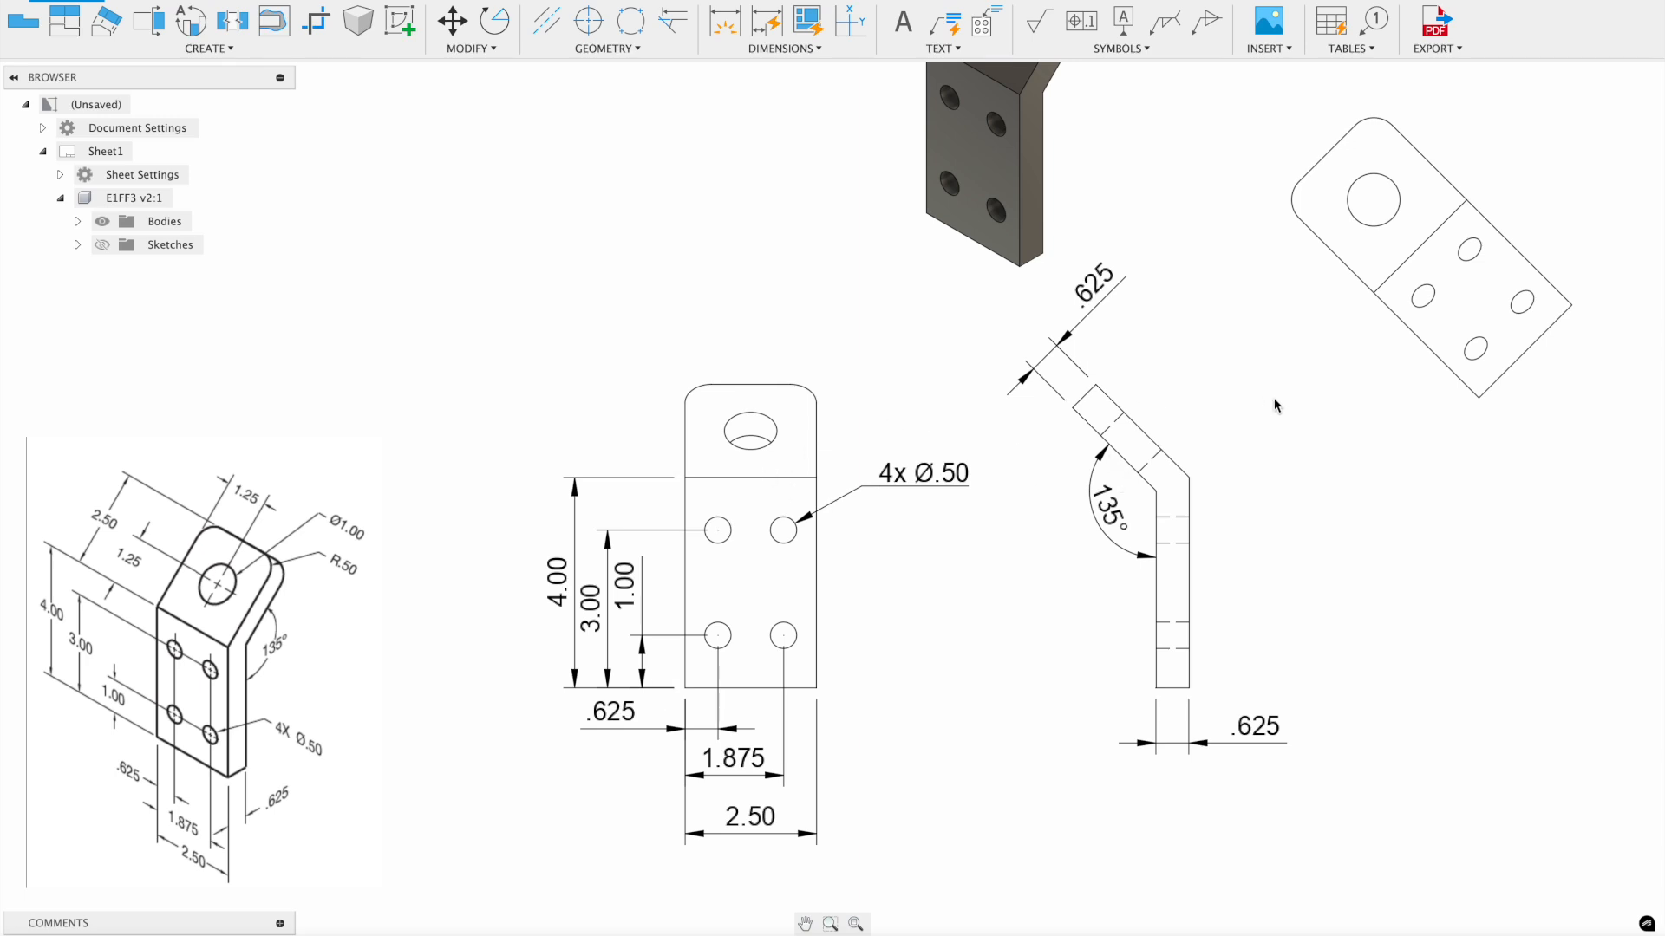
- Dimension the flat pattern 2.5 from its bend line to the rounded end edge
middle_click_drag(1309, 427, 916, 565)
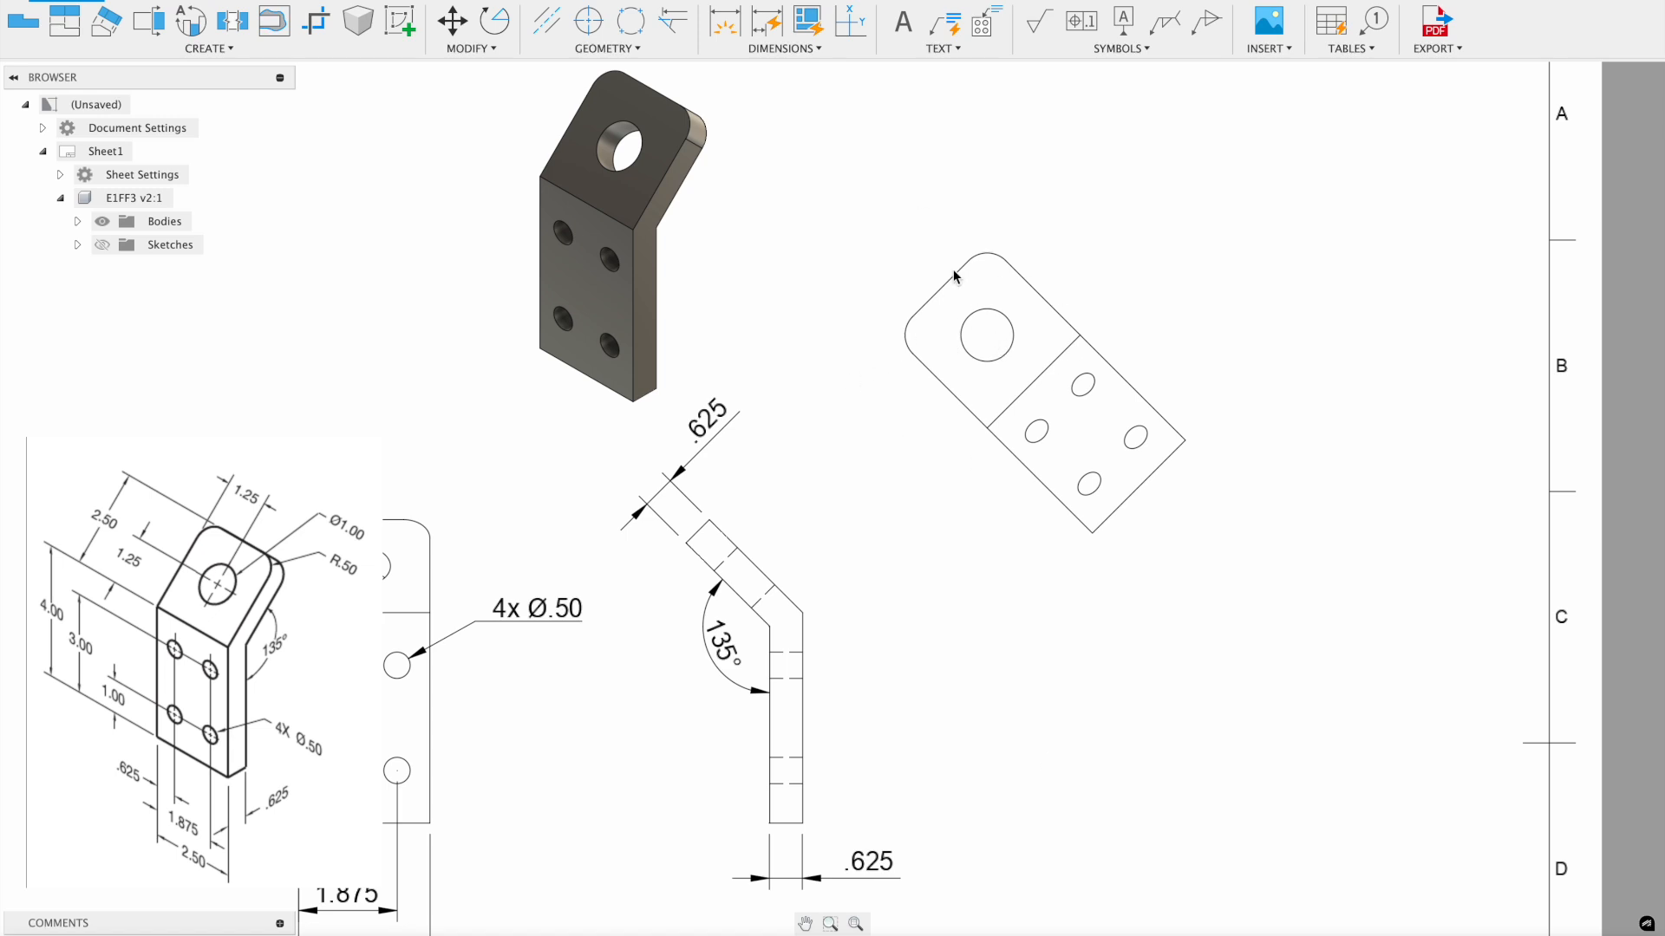
left_click(726, 24)
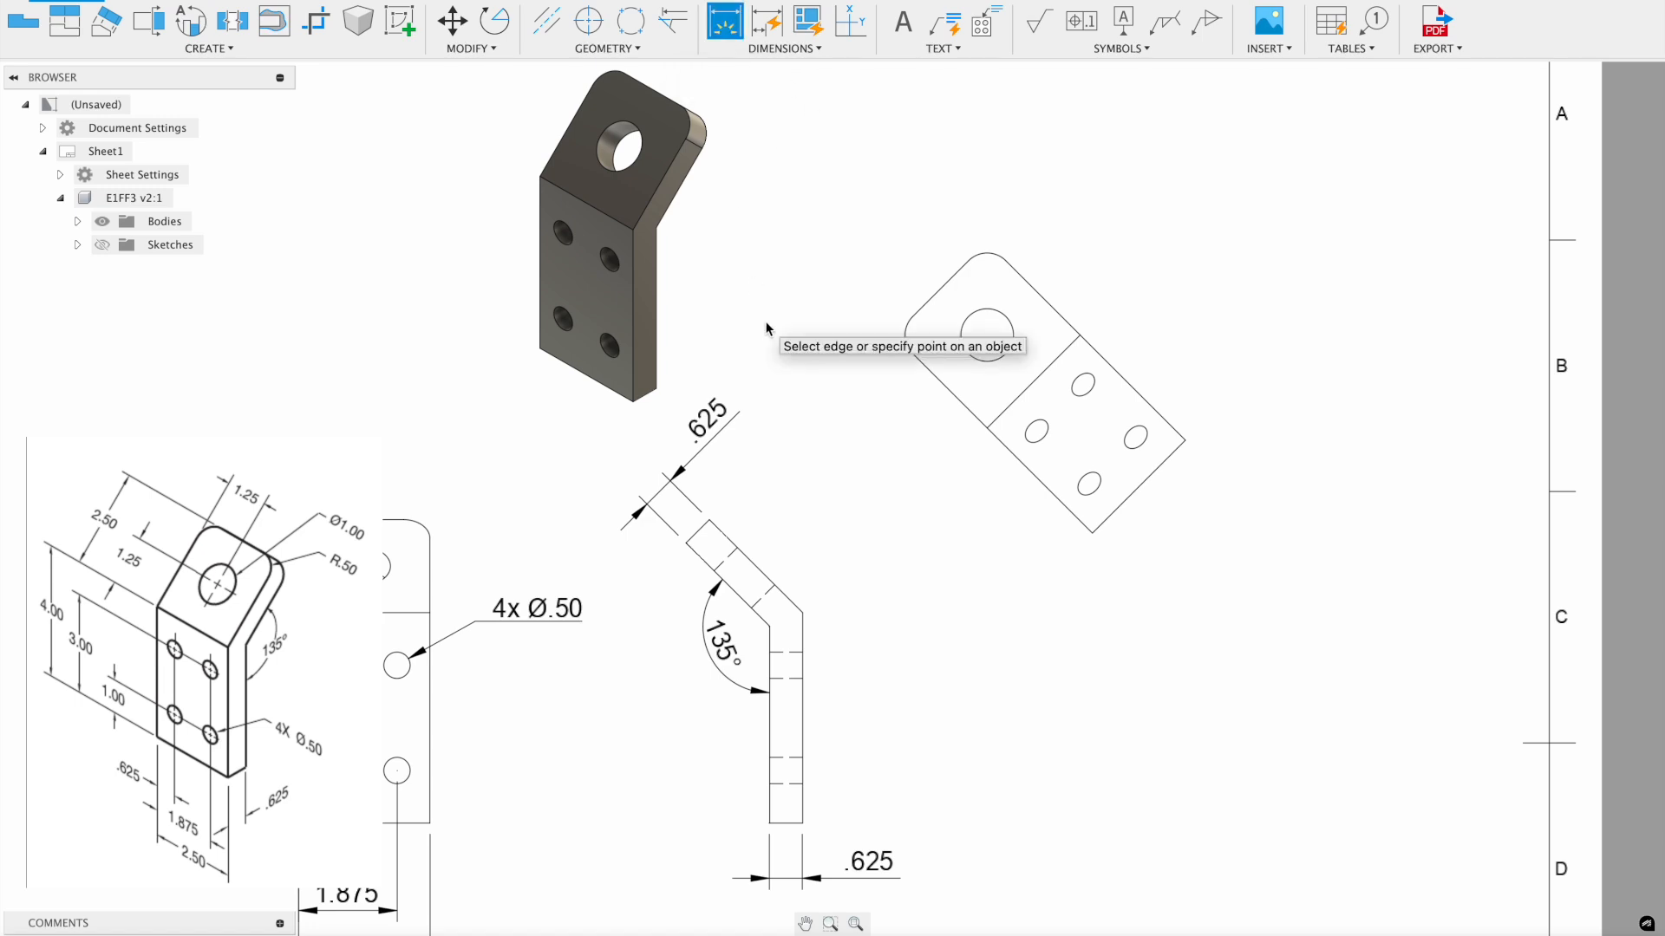
left_click(1040, 390)
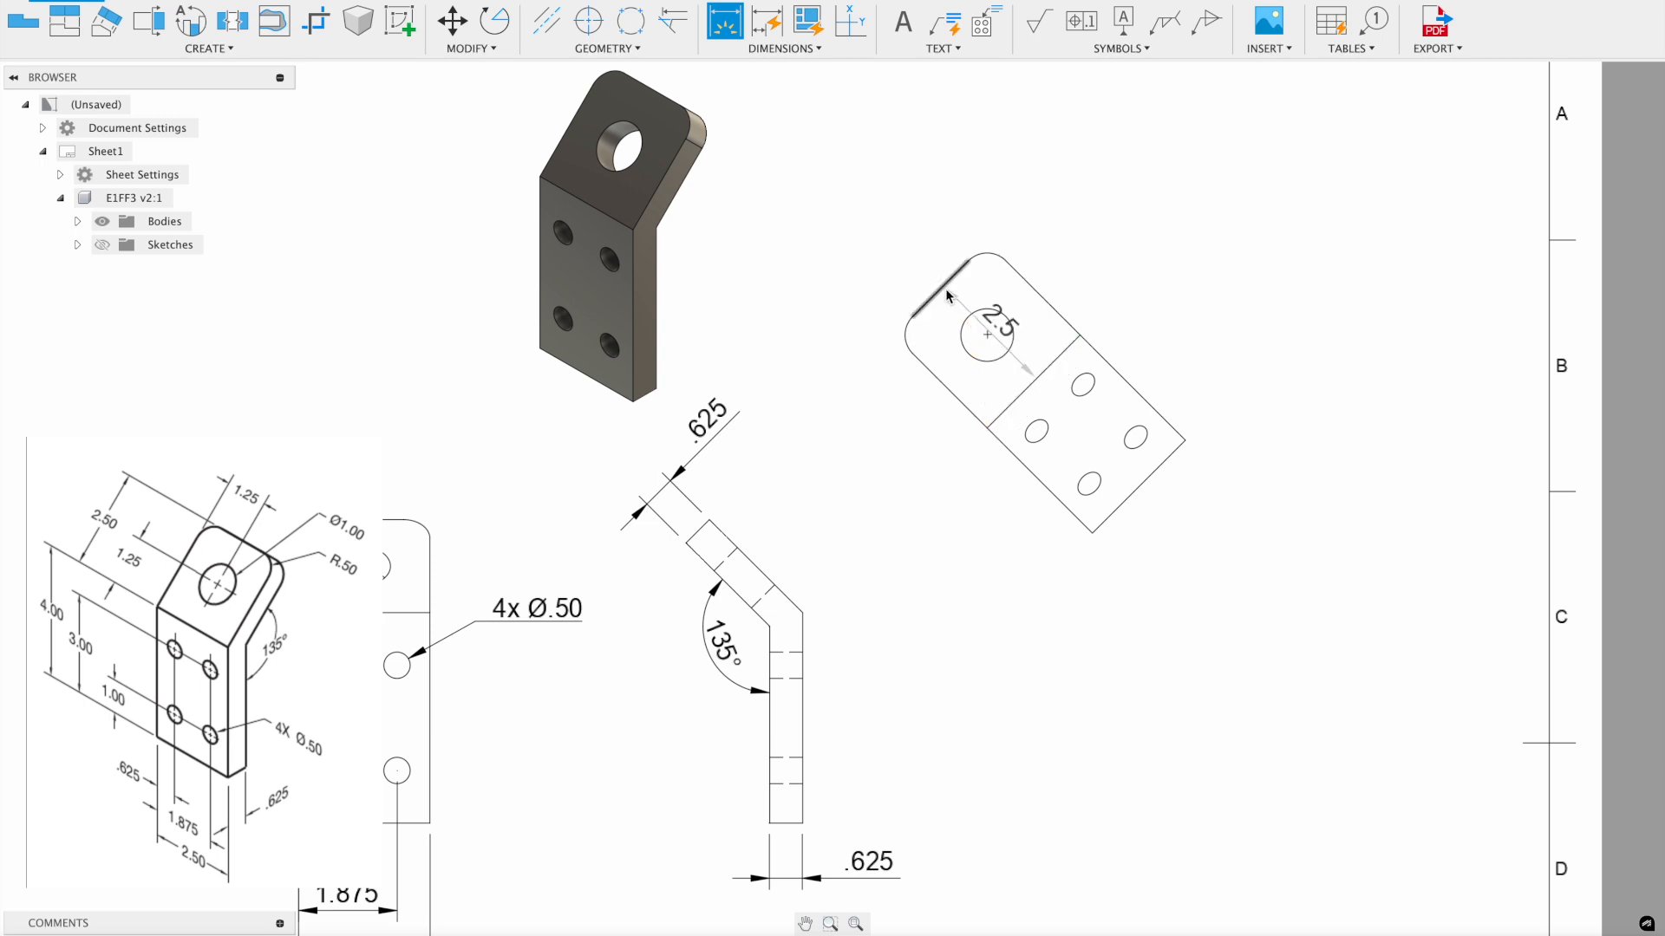
key("Escape")
left_click(743, 32)
left_click(1028, 390)
key("Escape")
left_click(725, 22)
left_click(1034, 381)
left_click(942, 289)
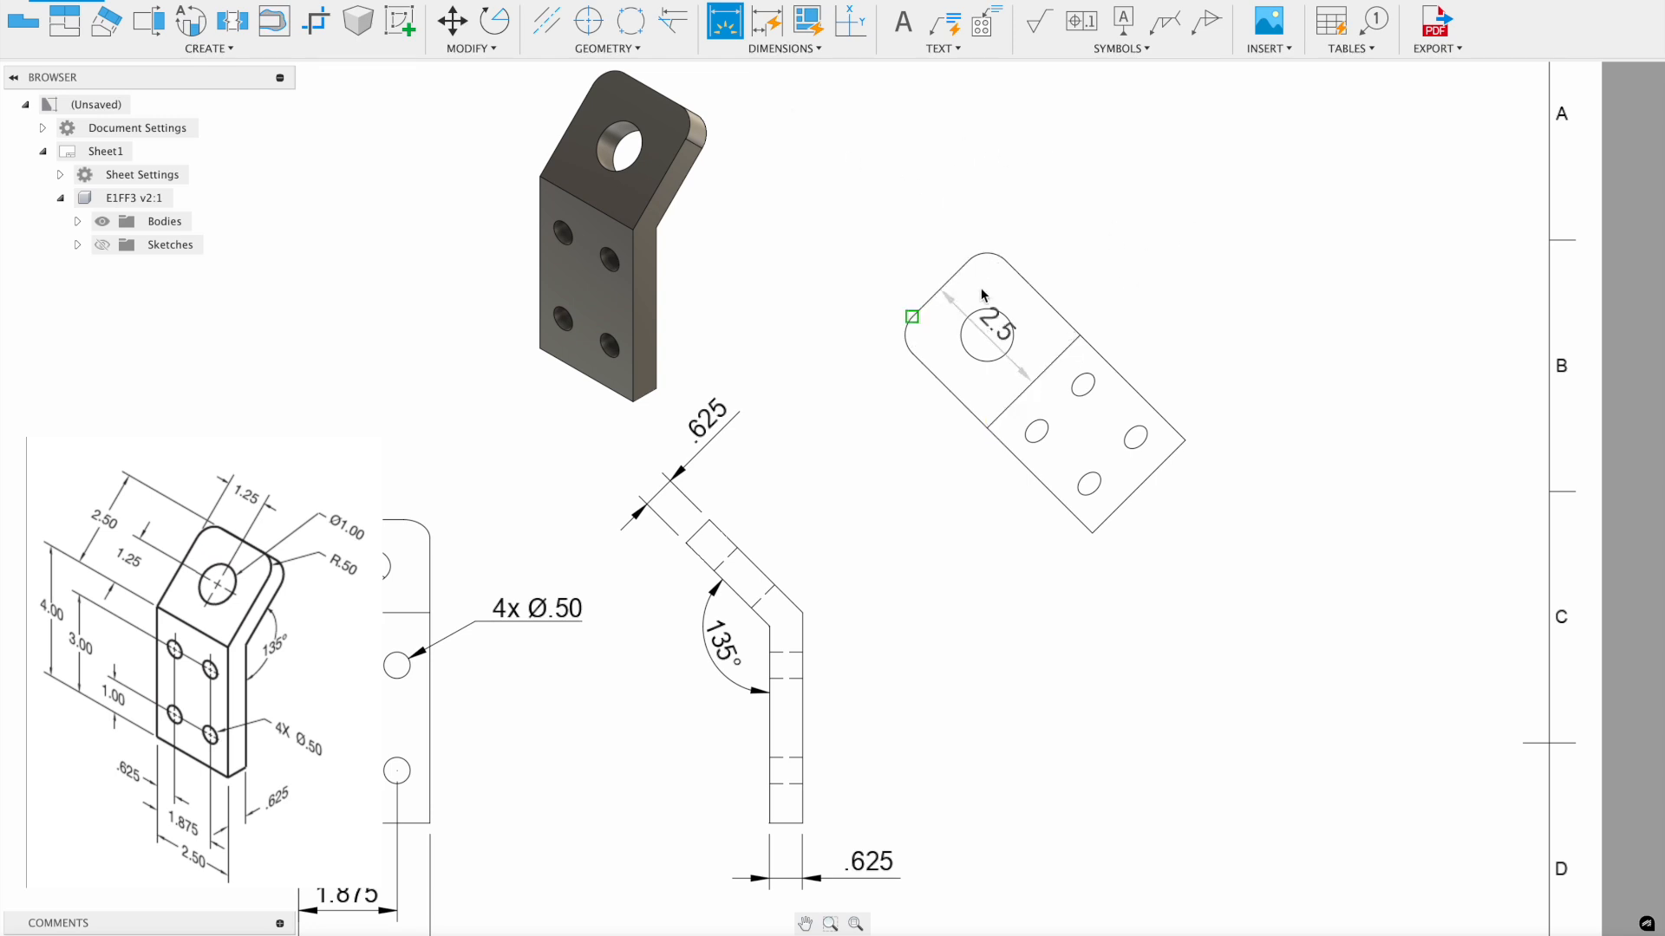
left_click(1115, 231)
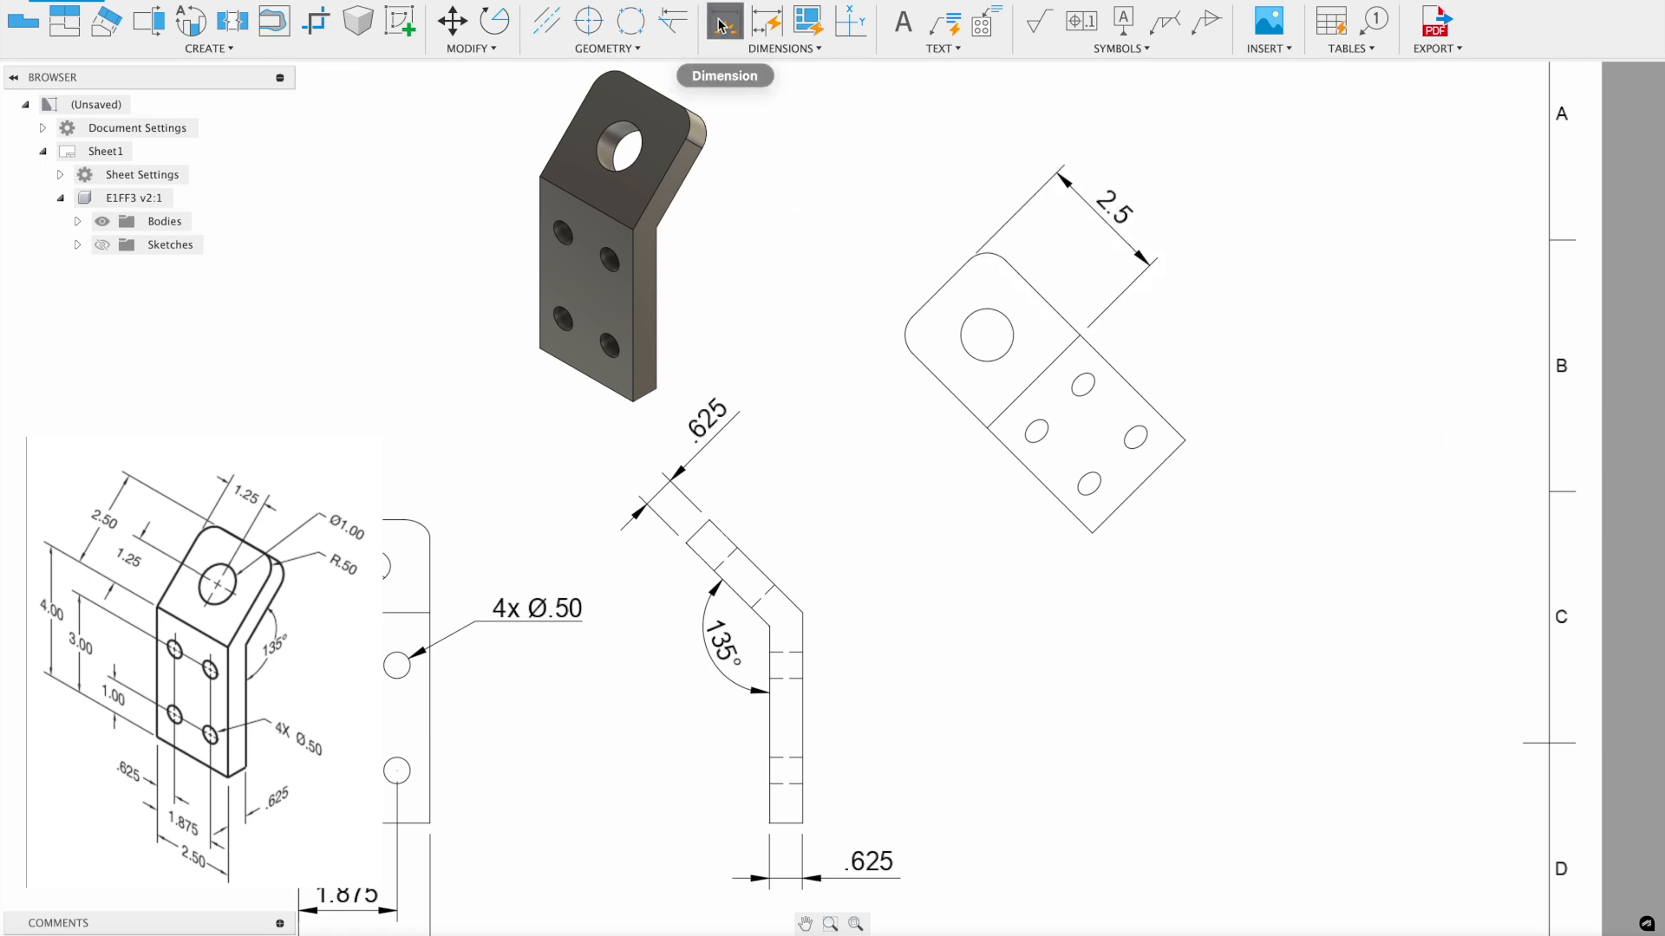
- Locate the large hole with 1.25 dimensions from the bend line and side edge
left_click(988, 336)
left_click(1033, 382)
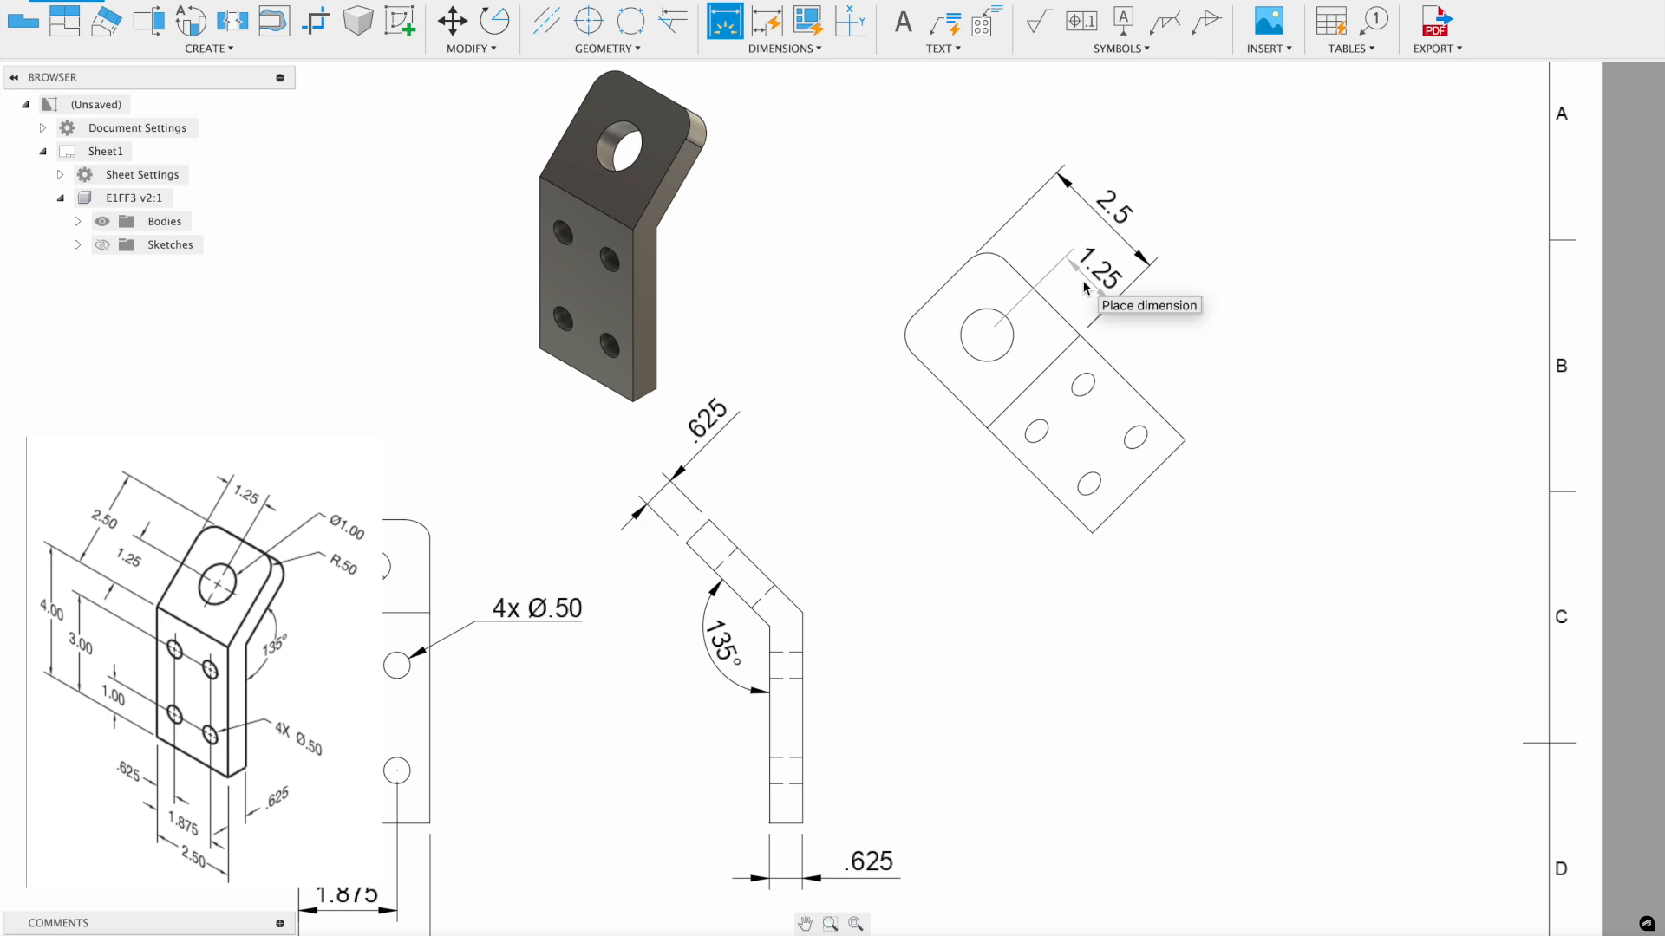
left_click(1084, 289)
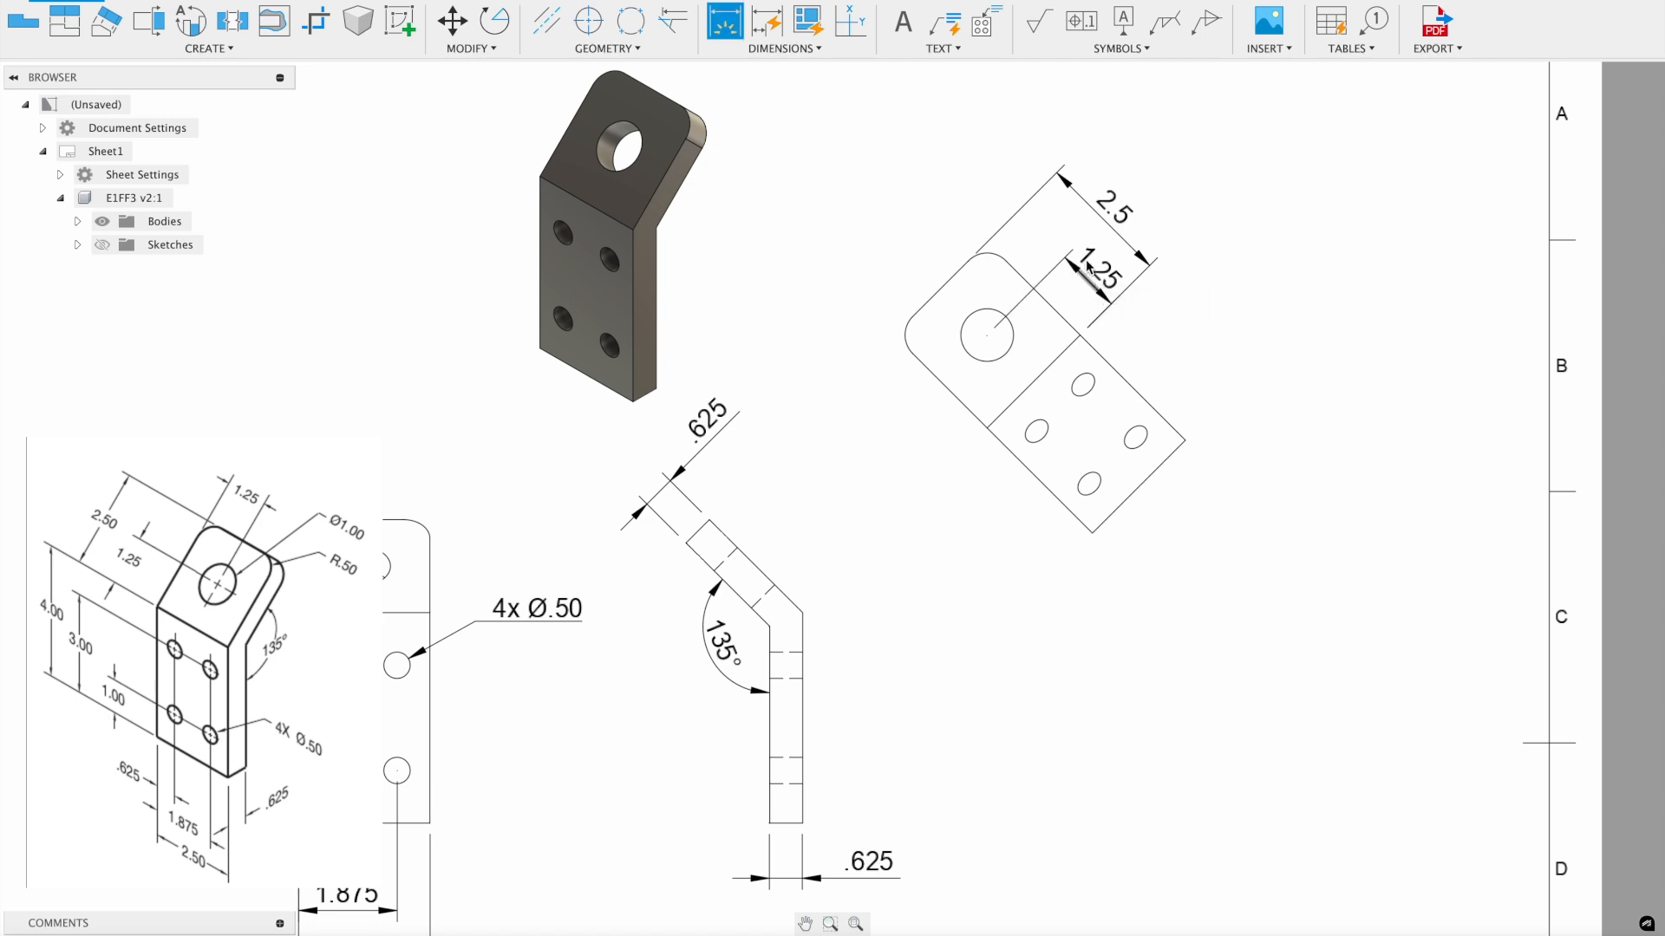
left_click(962, 332)
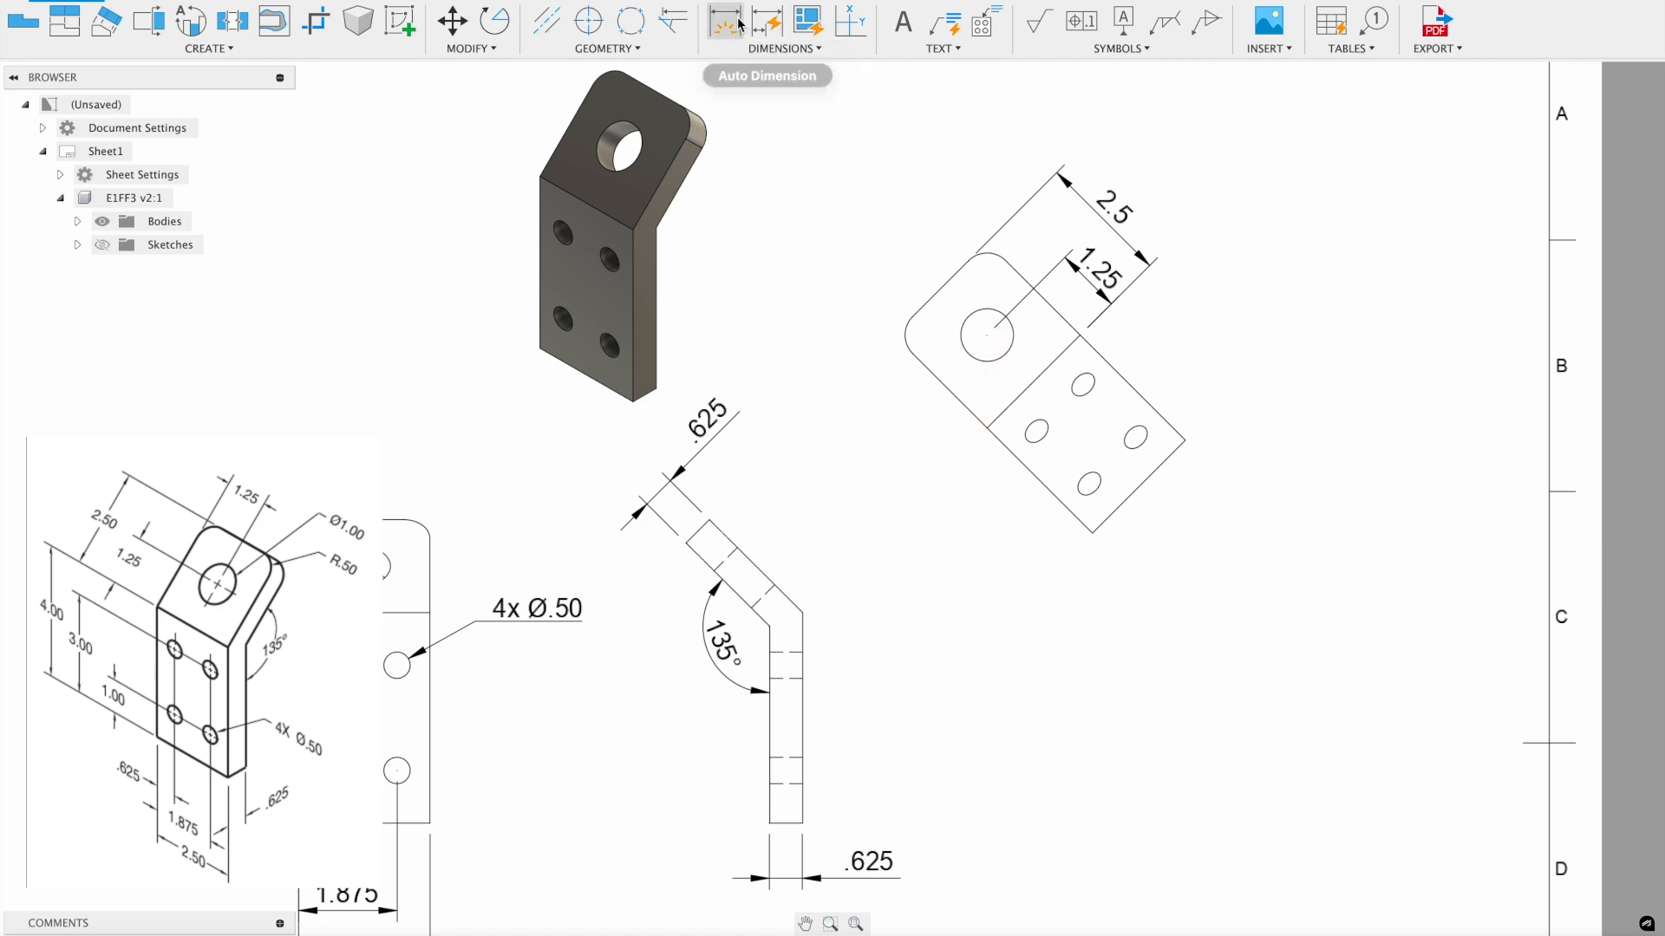
left_click(1032, 288)
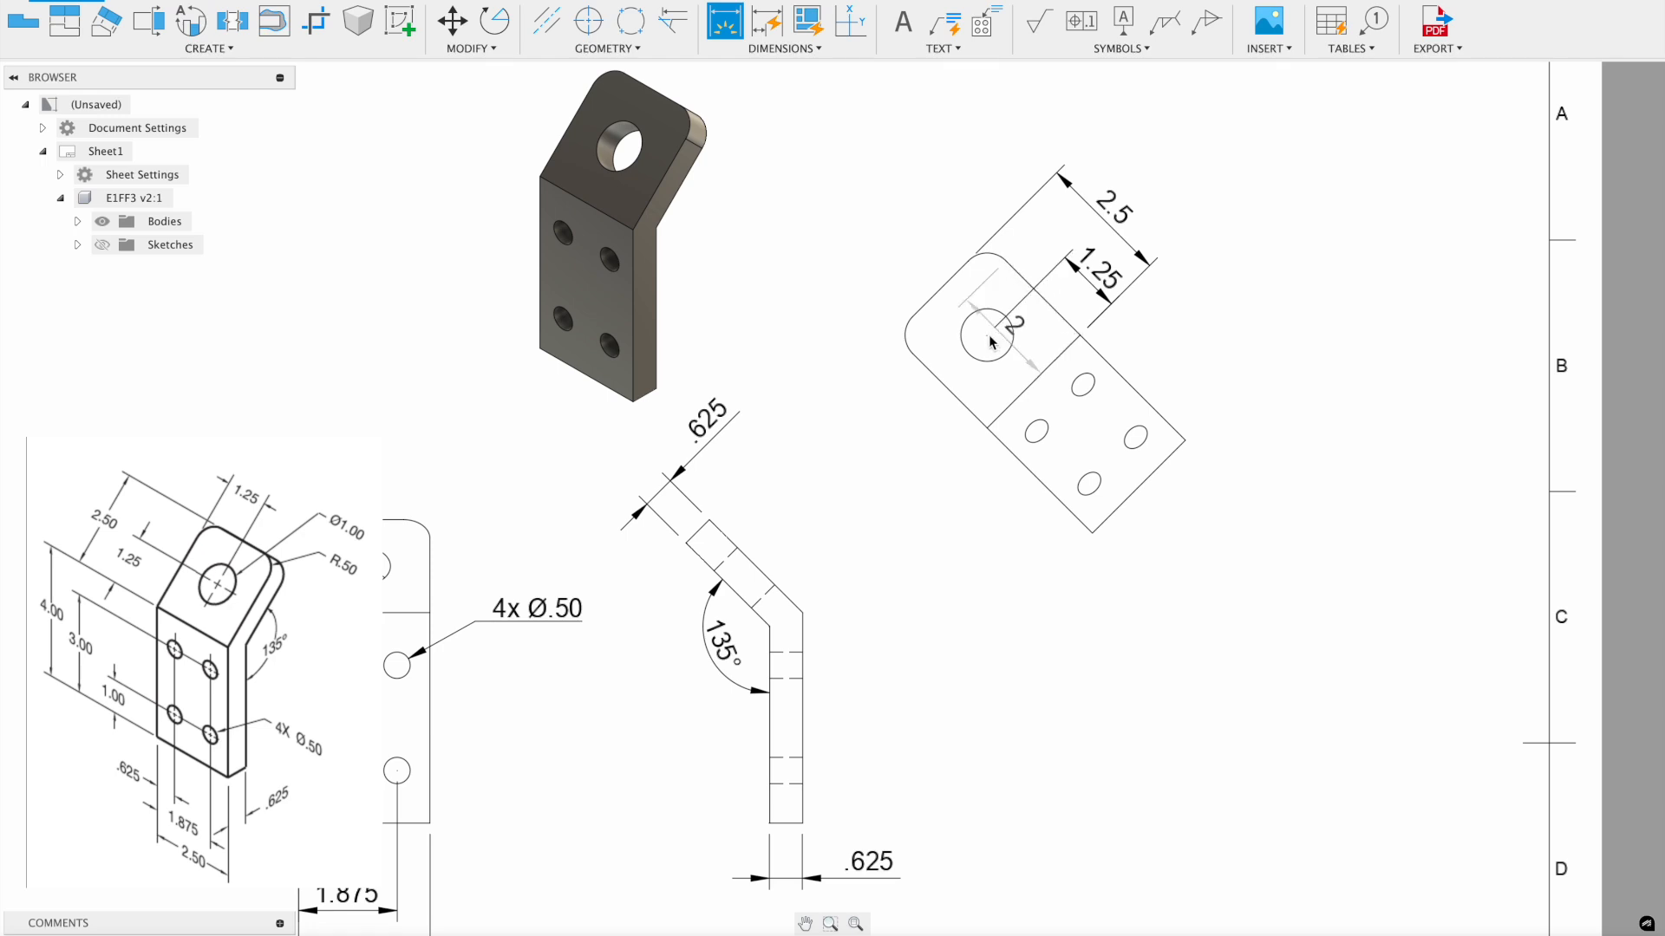
left_click(986, 335)
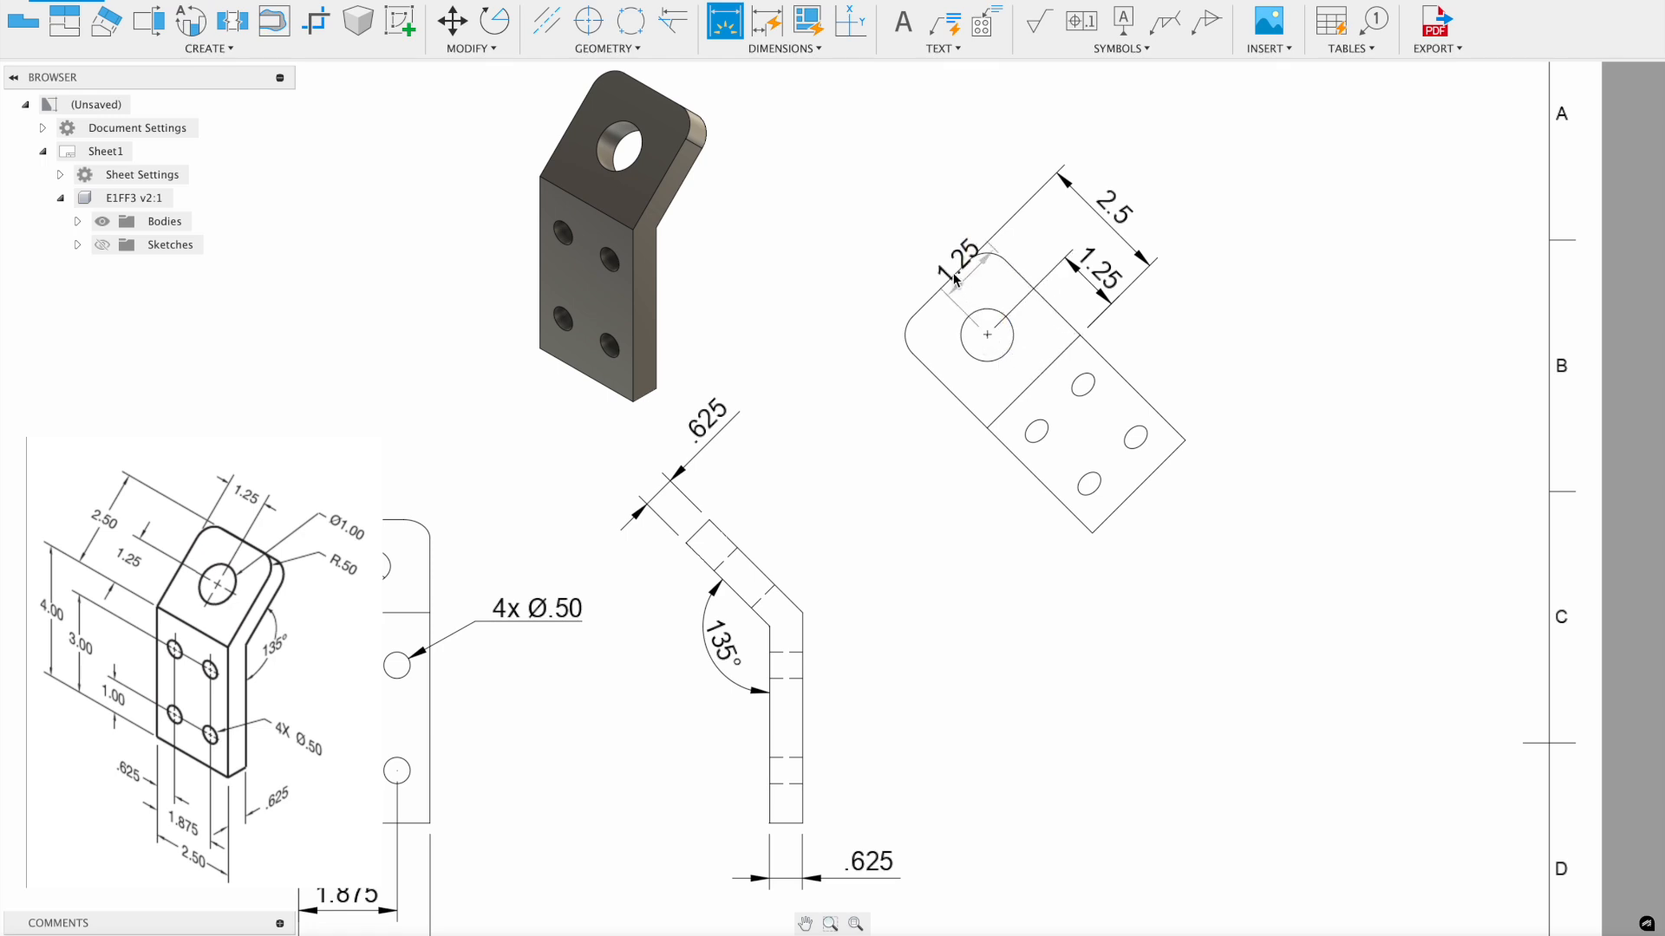
left_click(892, 210)
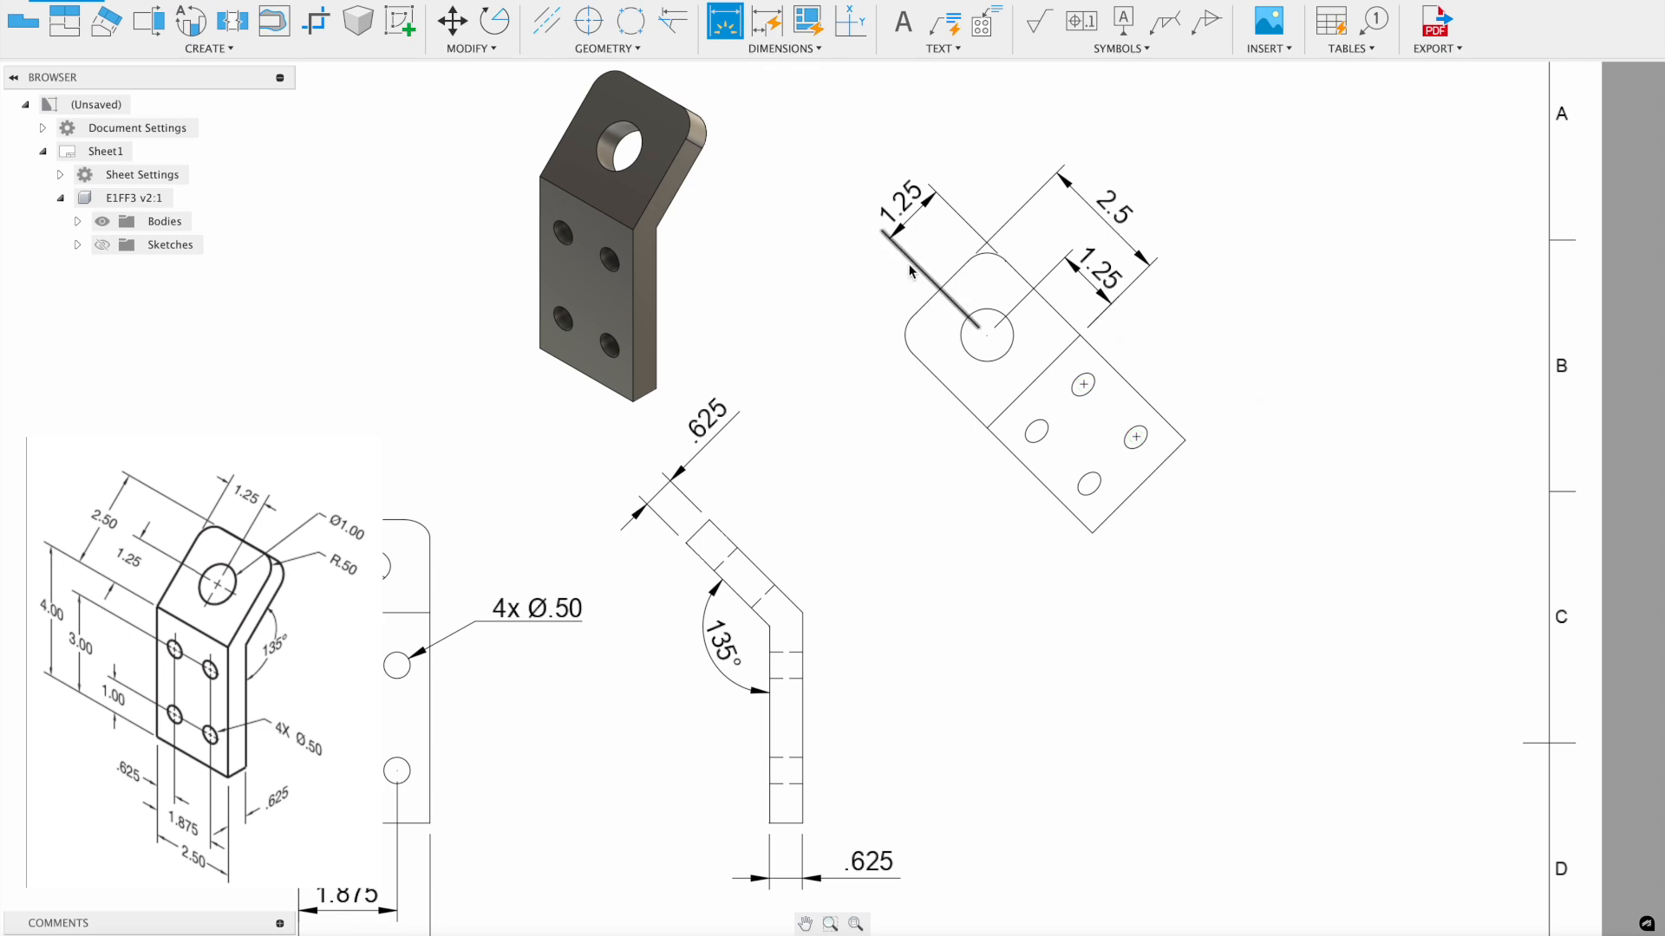
- Add a Ø1 diameter on the tab hole and an R.5 radius on the rounded corner
left_click(999, 360)
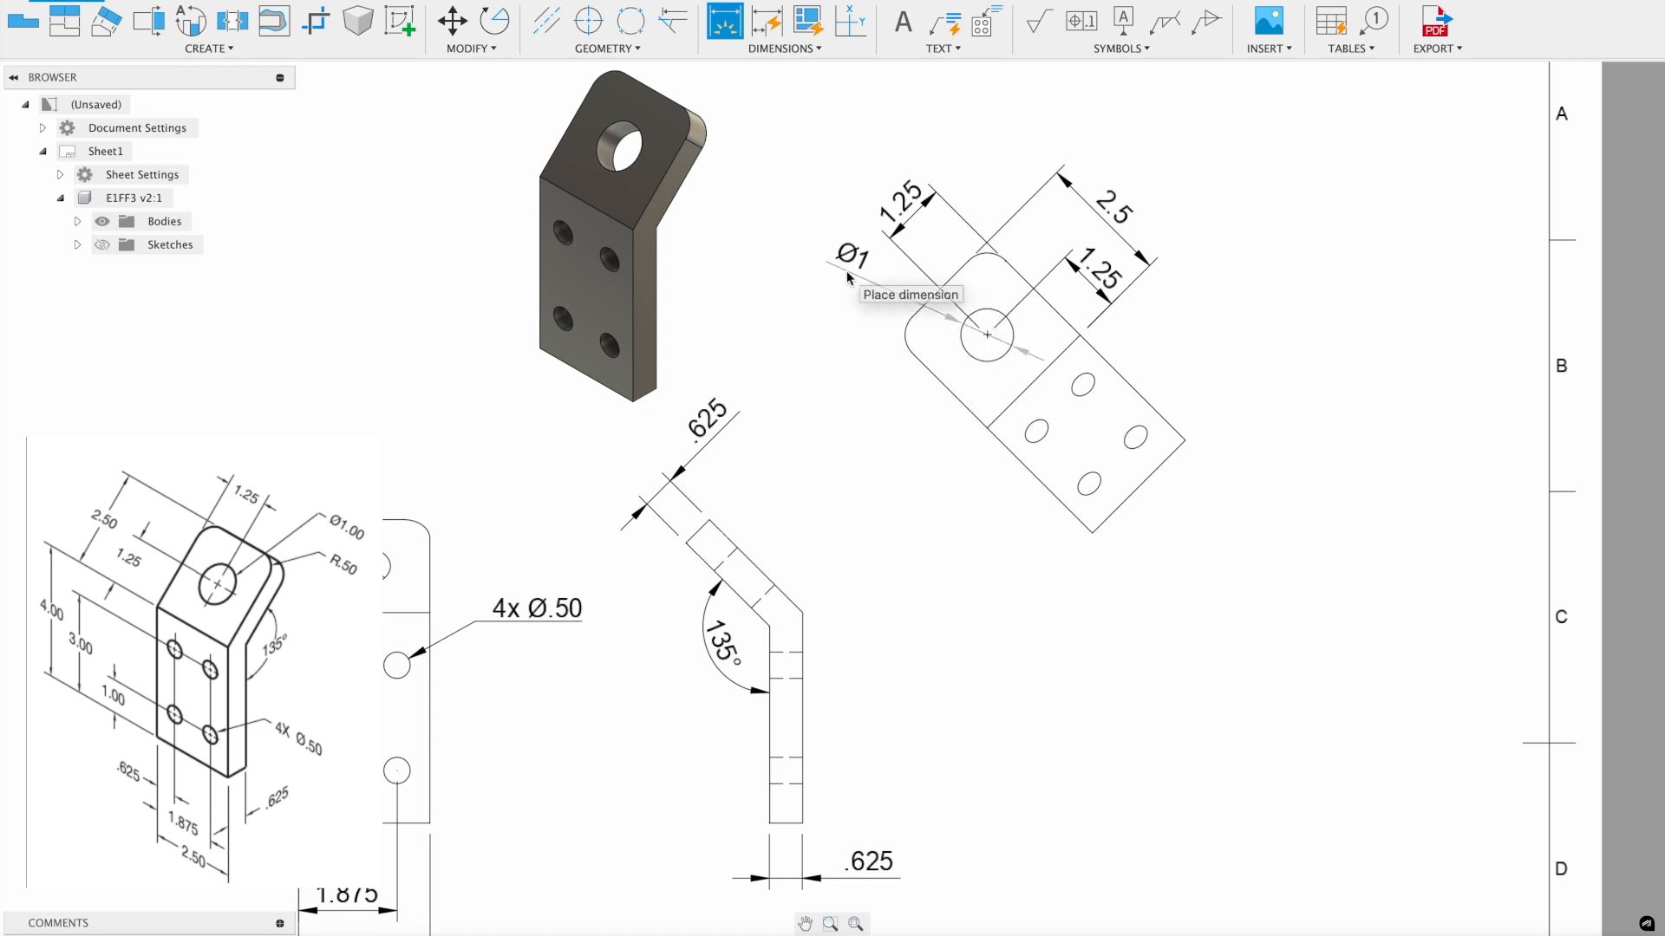
left_click(1194, 343)
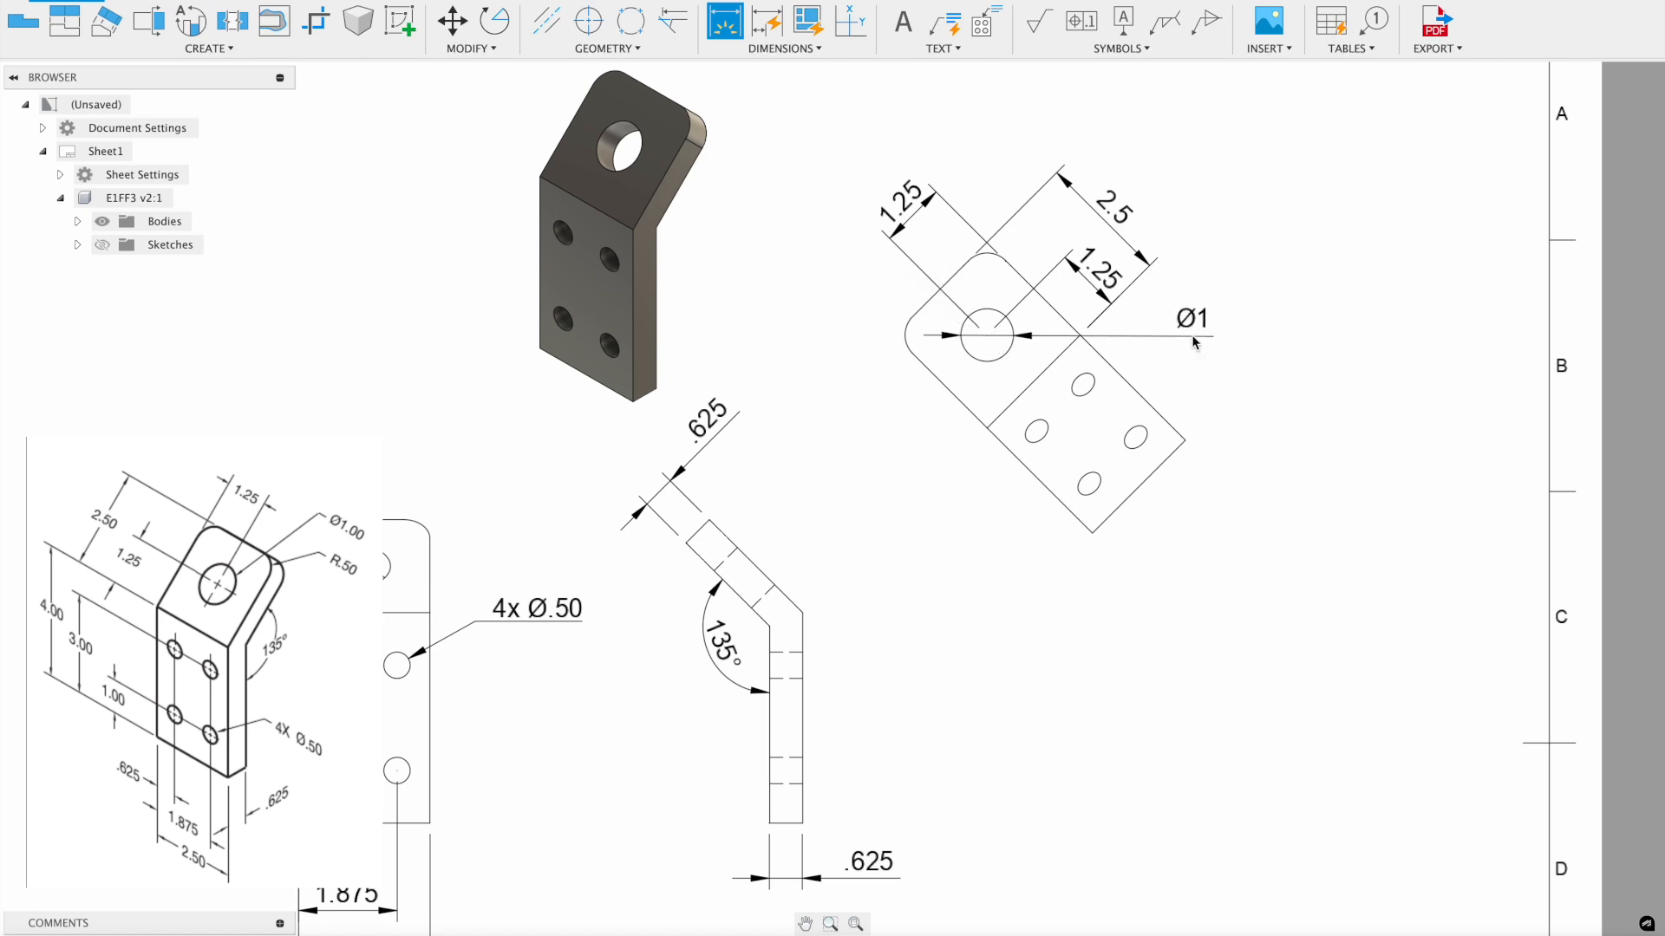
left_click(904, 340)
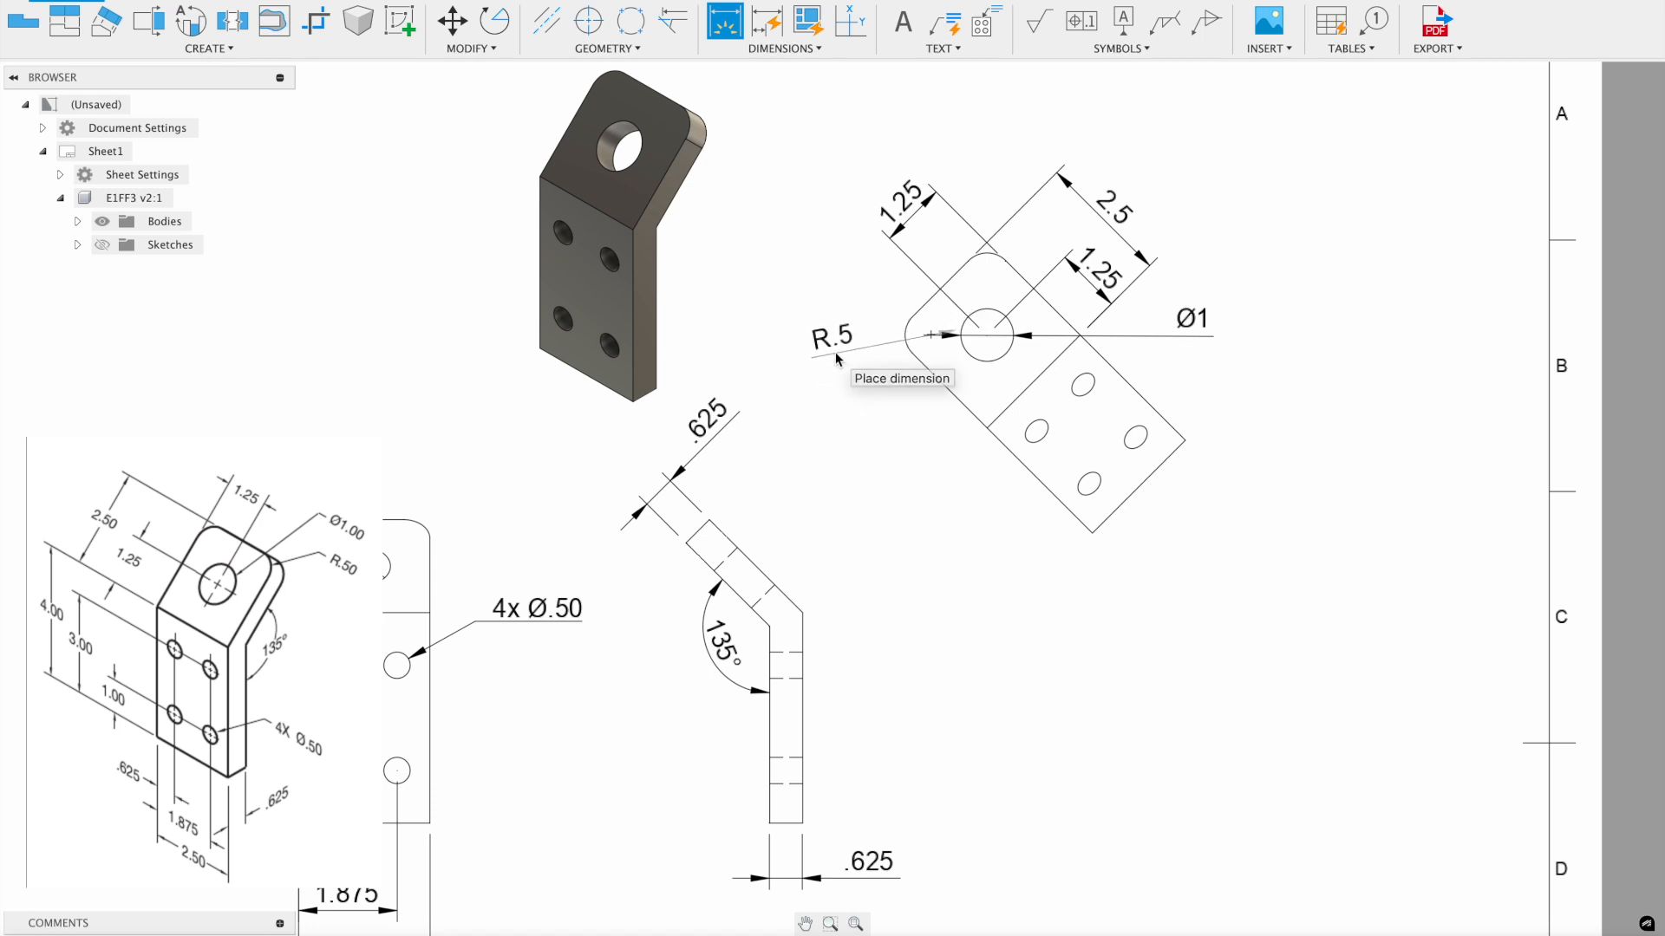
left_click(830, 354)
key("Escape")
key("d")
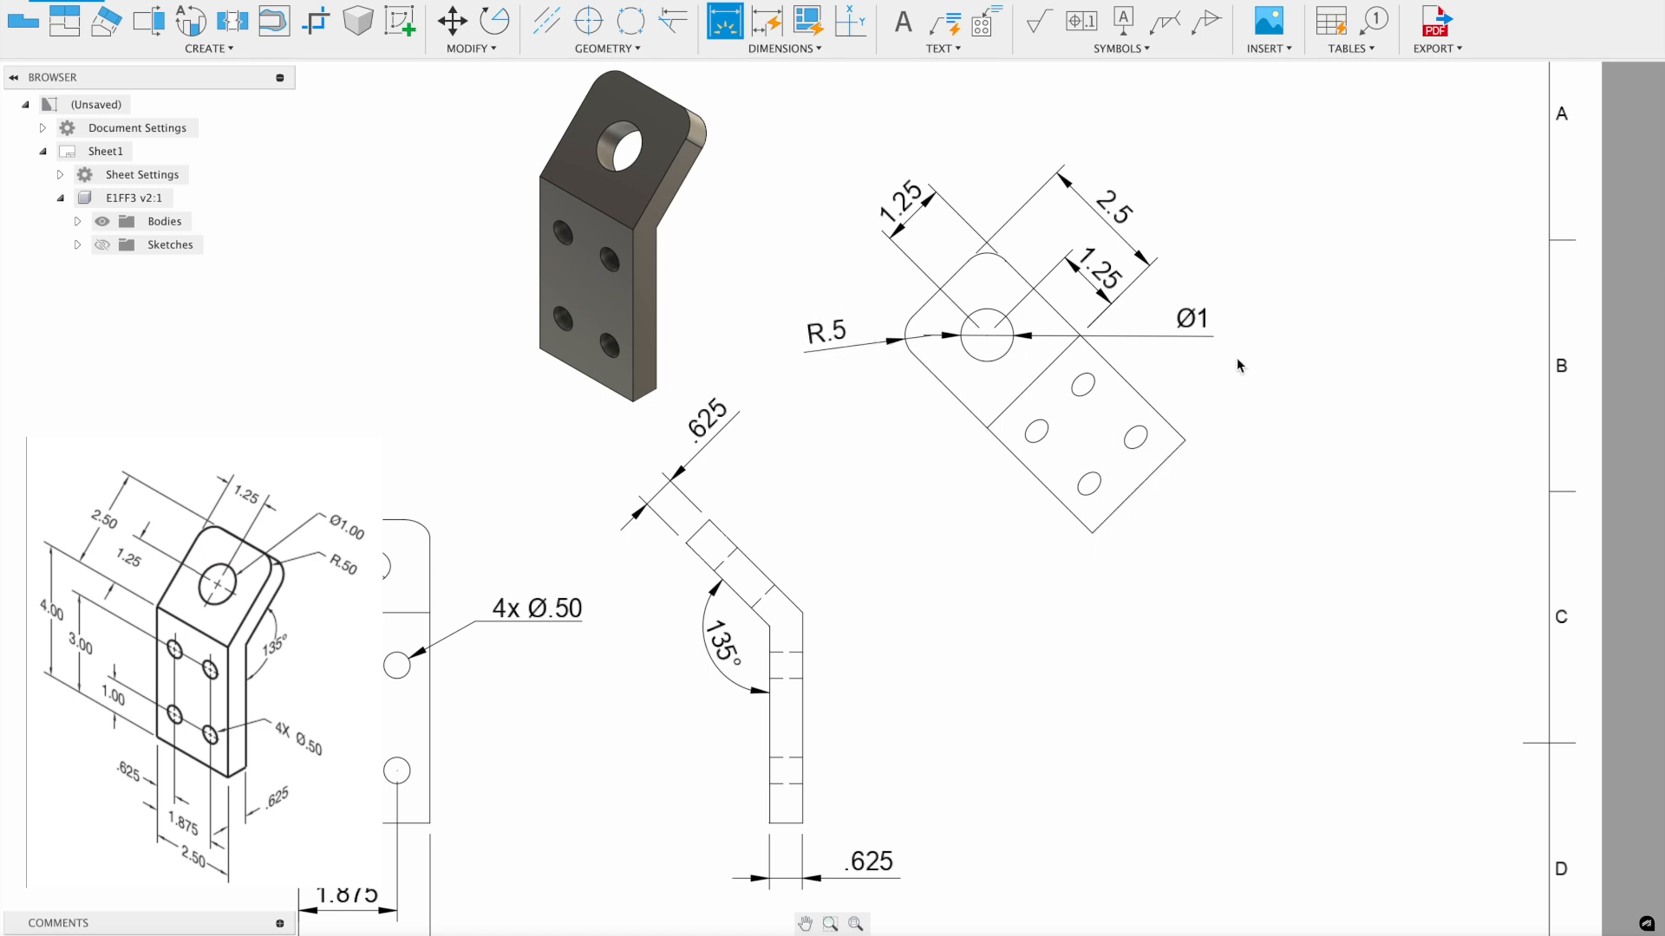
key("Escape")
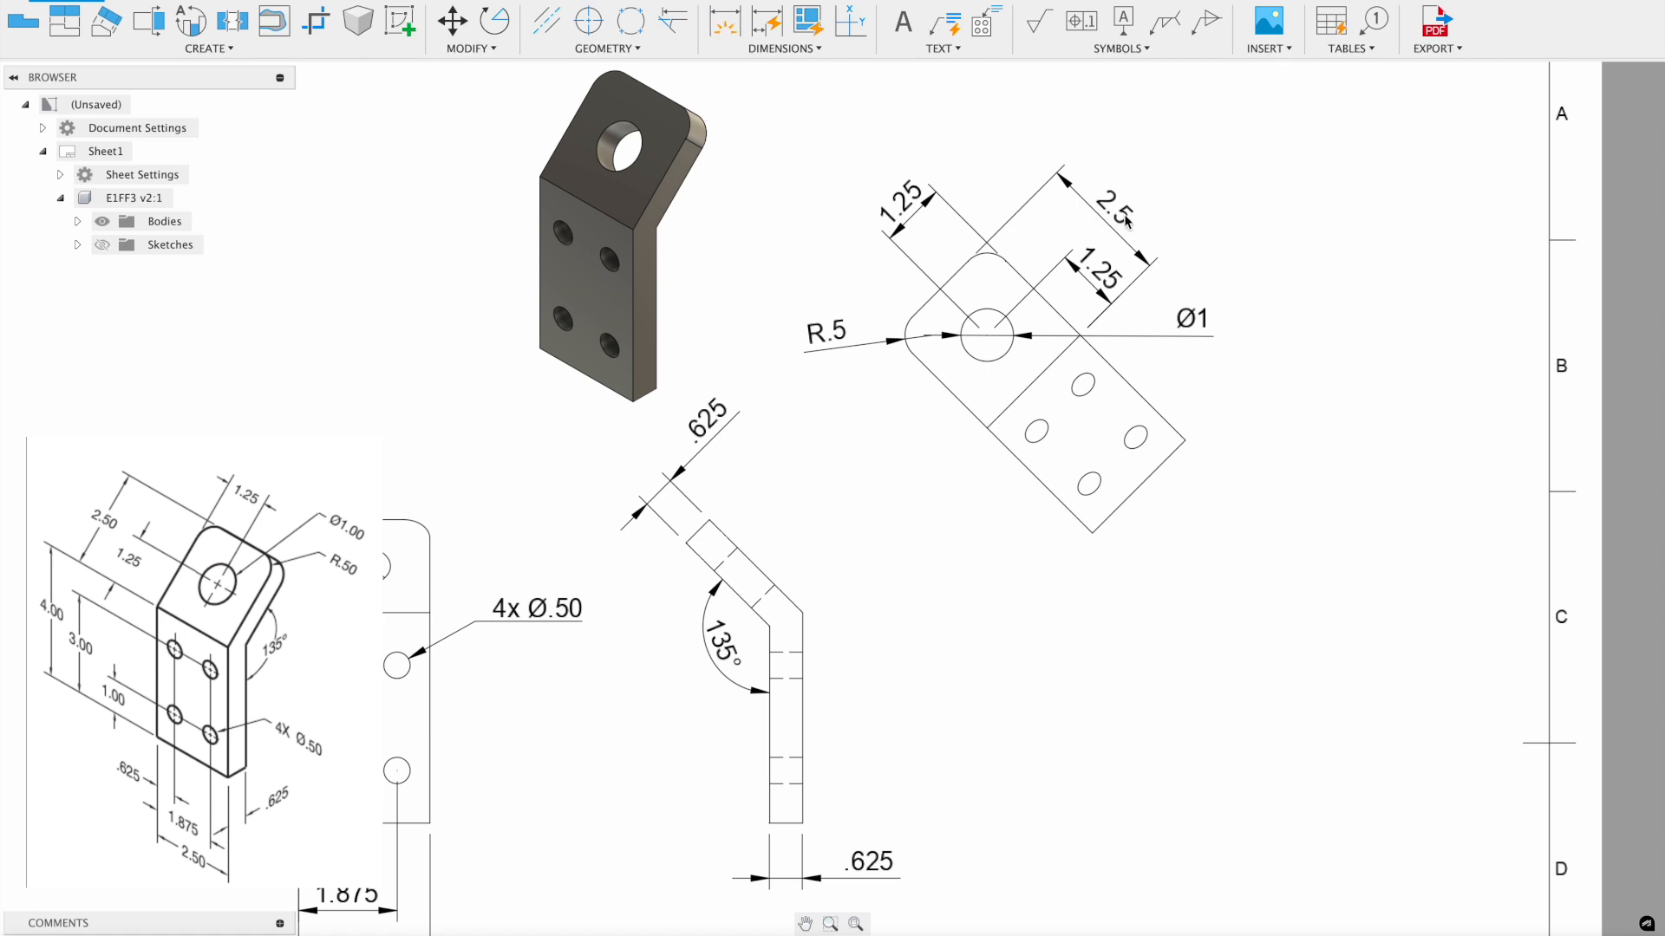
- Turn on trailing zeros for the Ø1, R.5 and 2.5 dimensions, giving Ø1.00, R.50, 2.50
double_click(1199, 328)
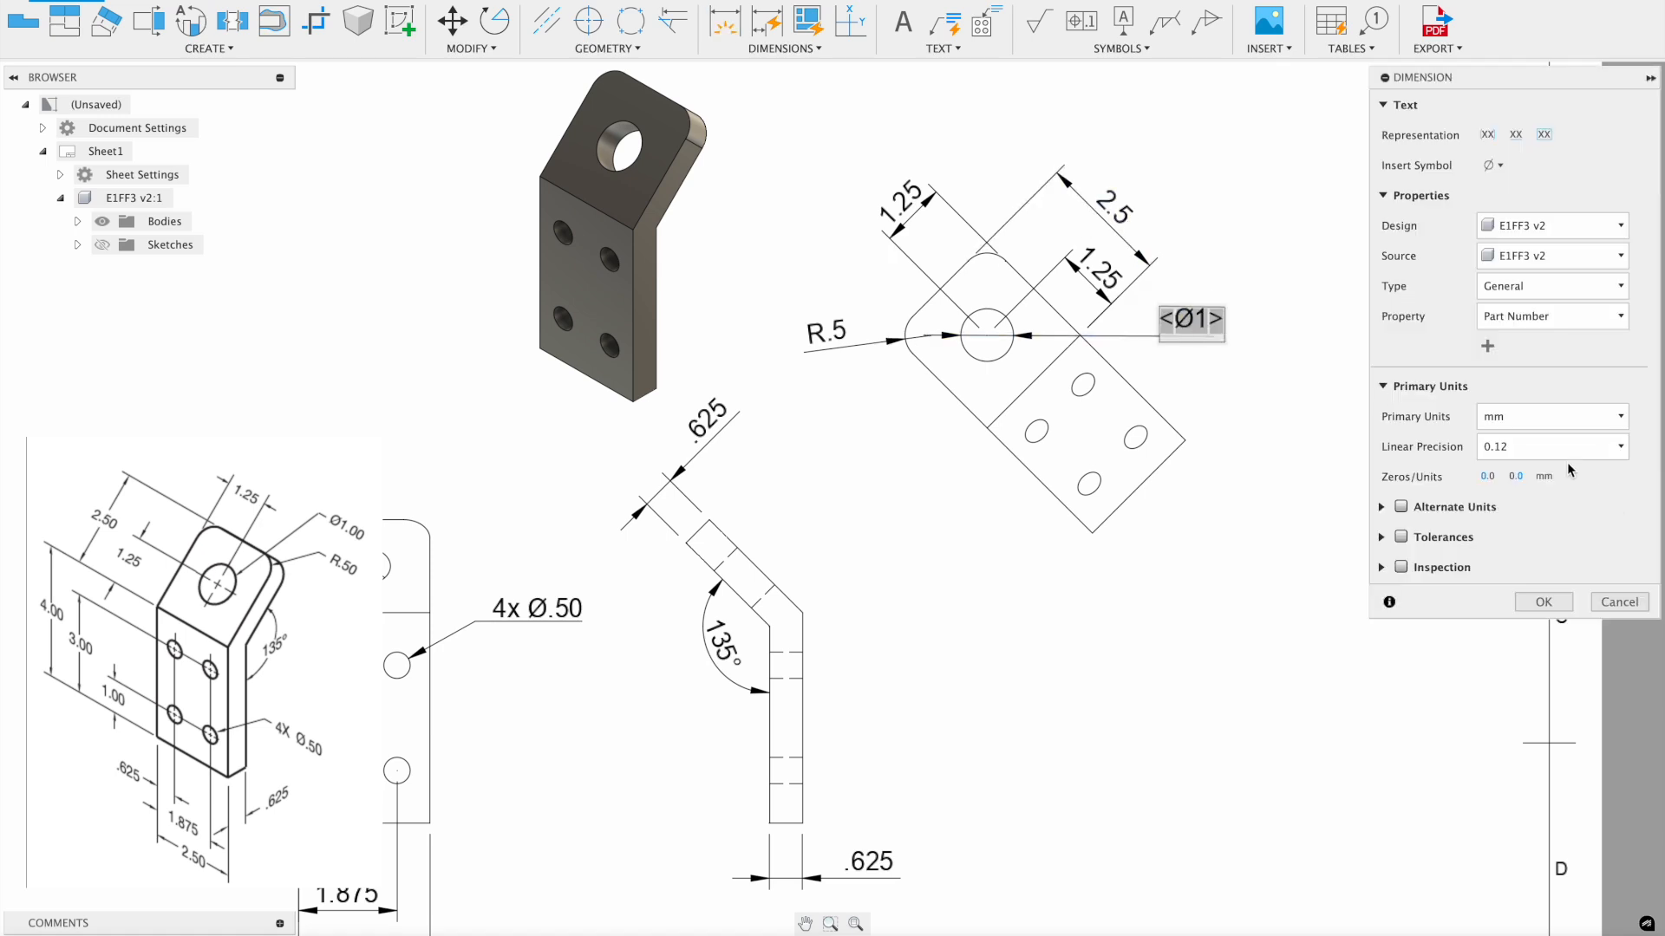
left_click(1514, 476)
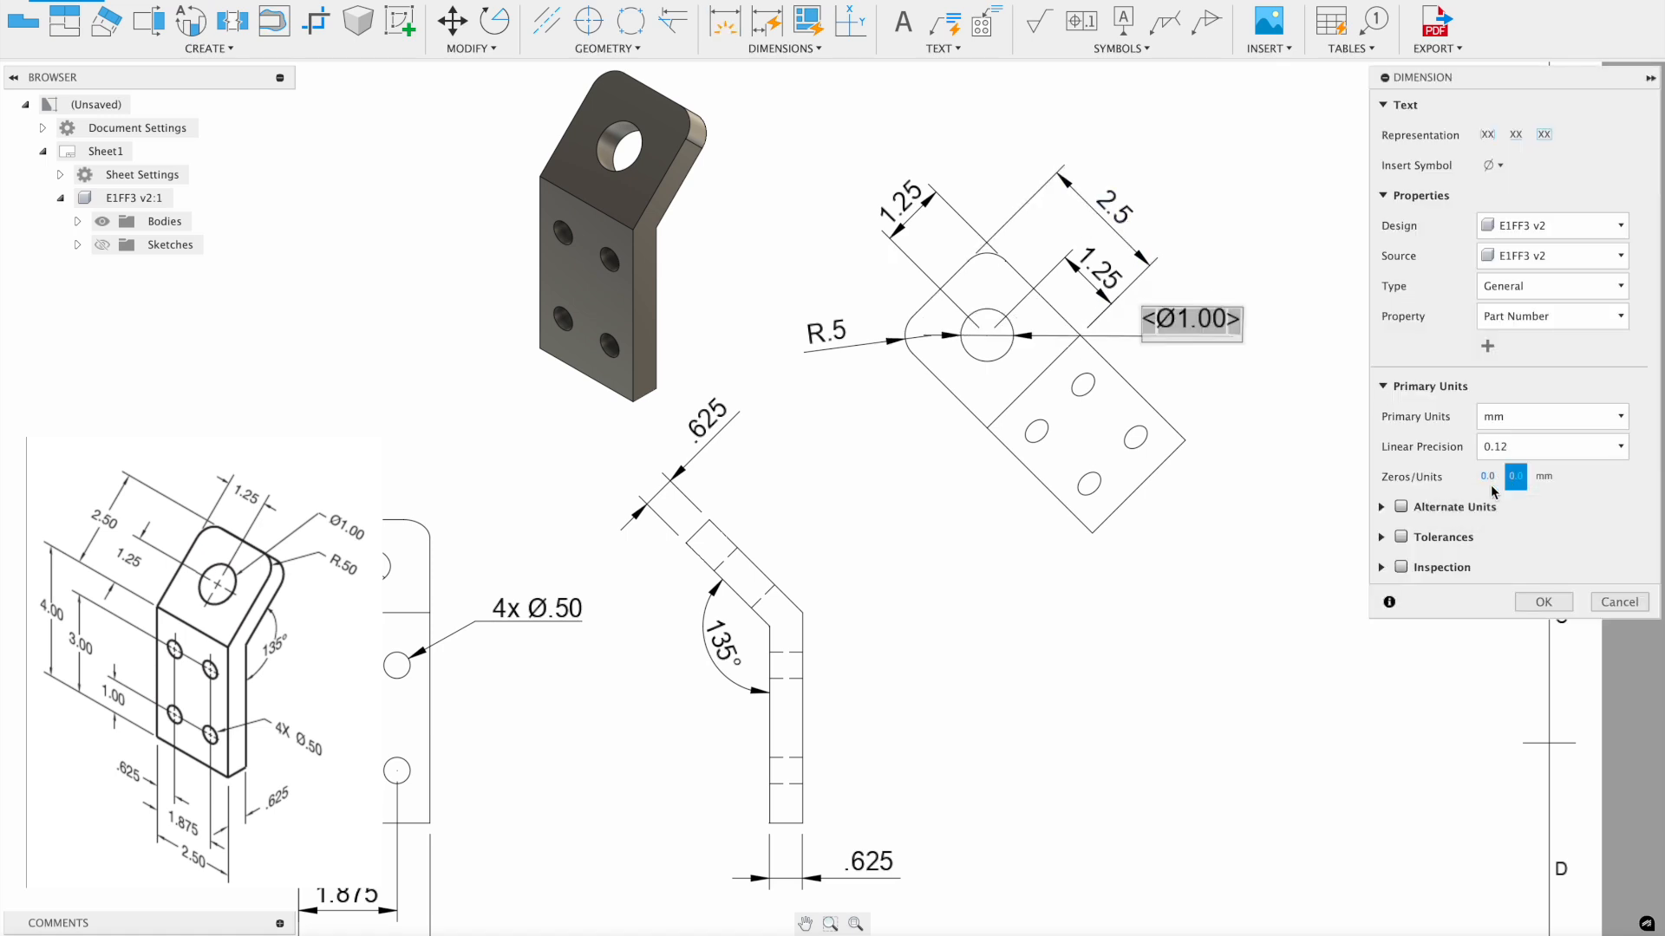
left_click(1543, 602)
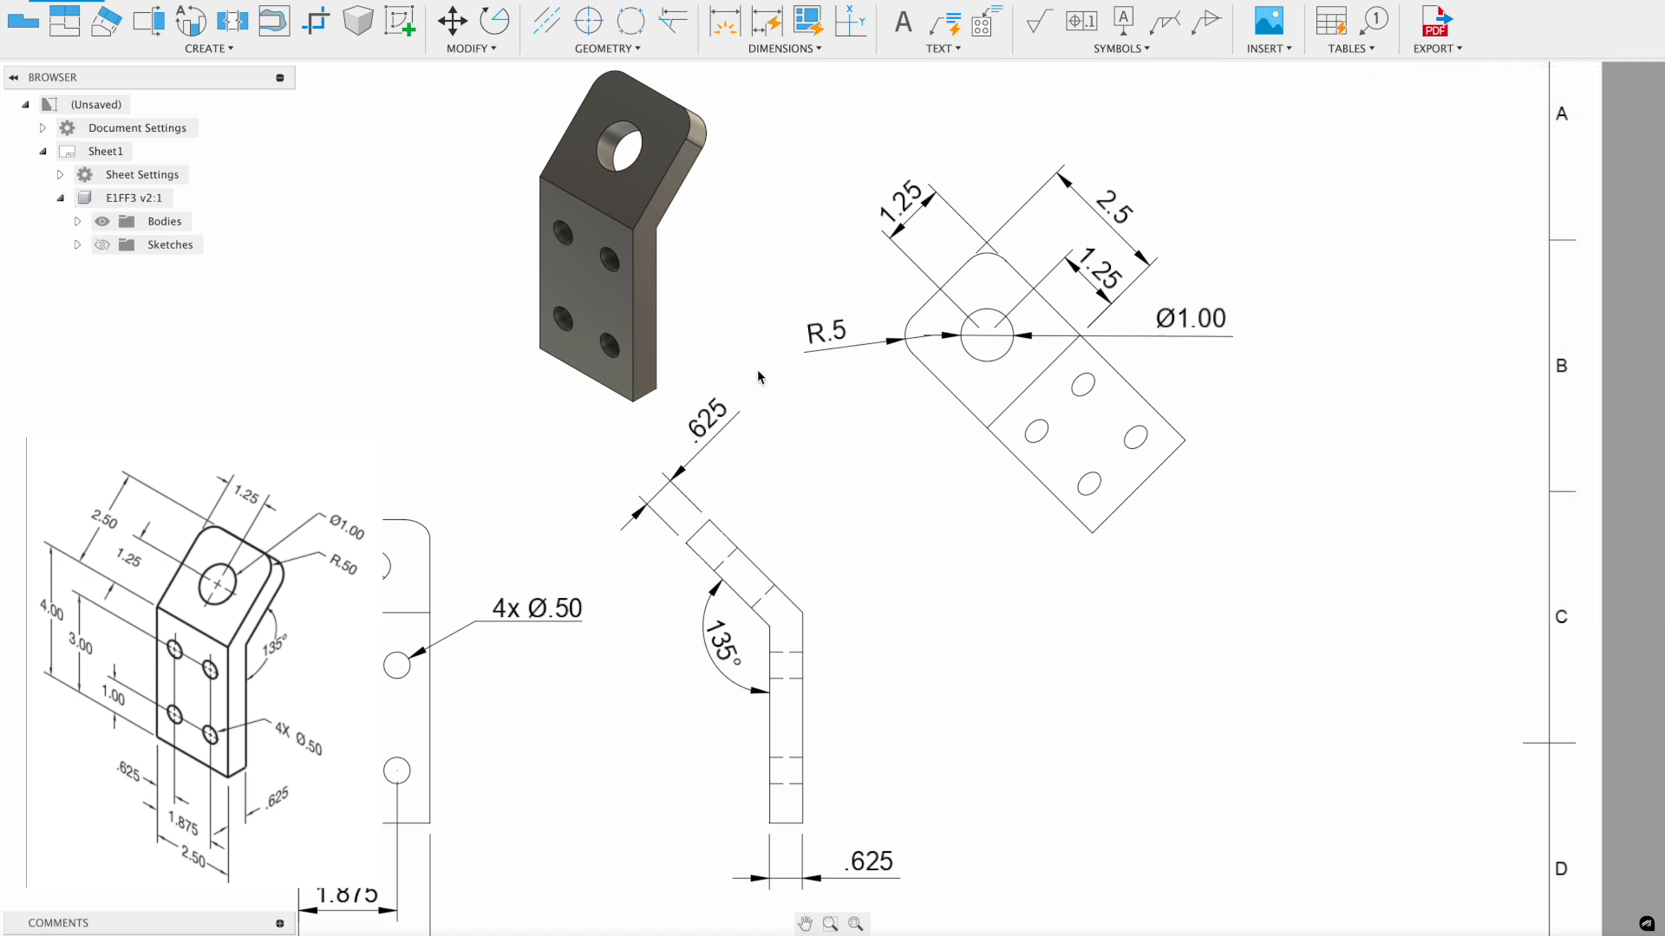
double_click(824, 344)
left_click(1515, 476)
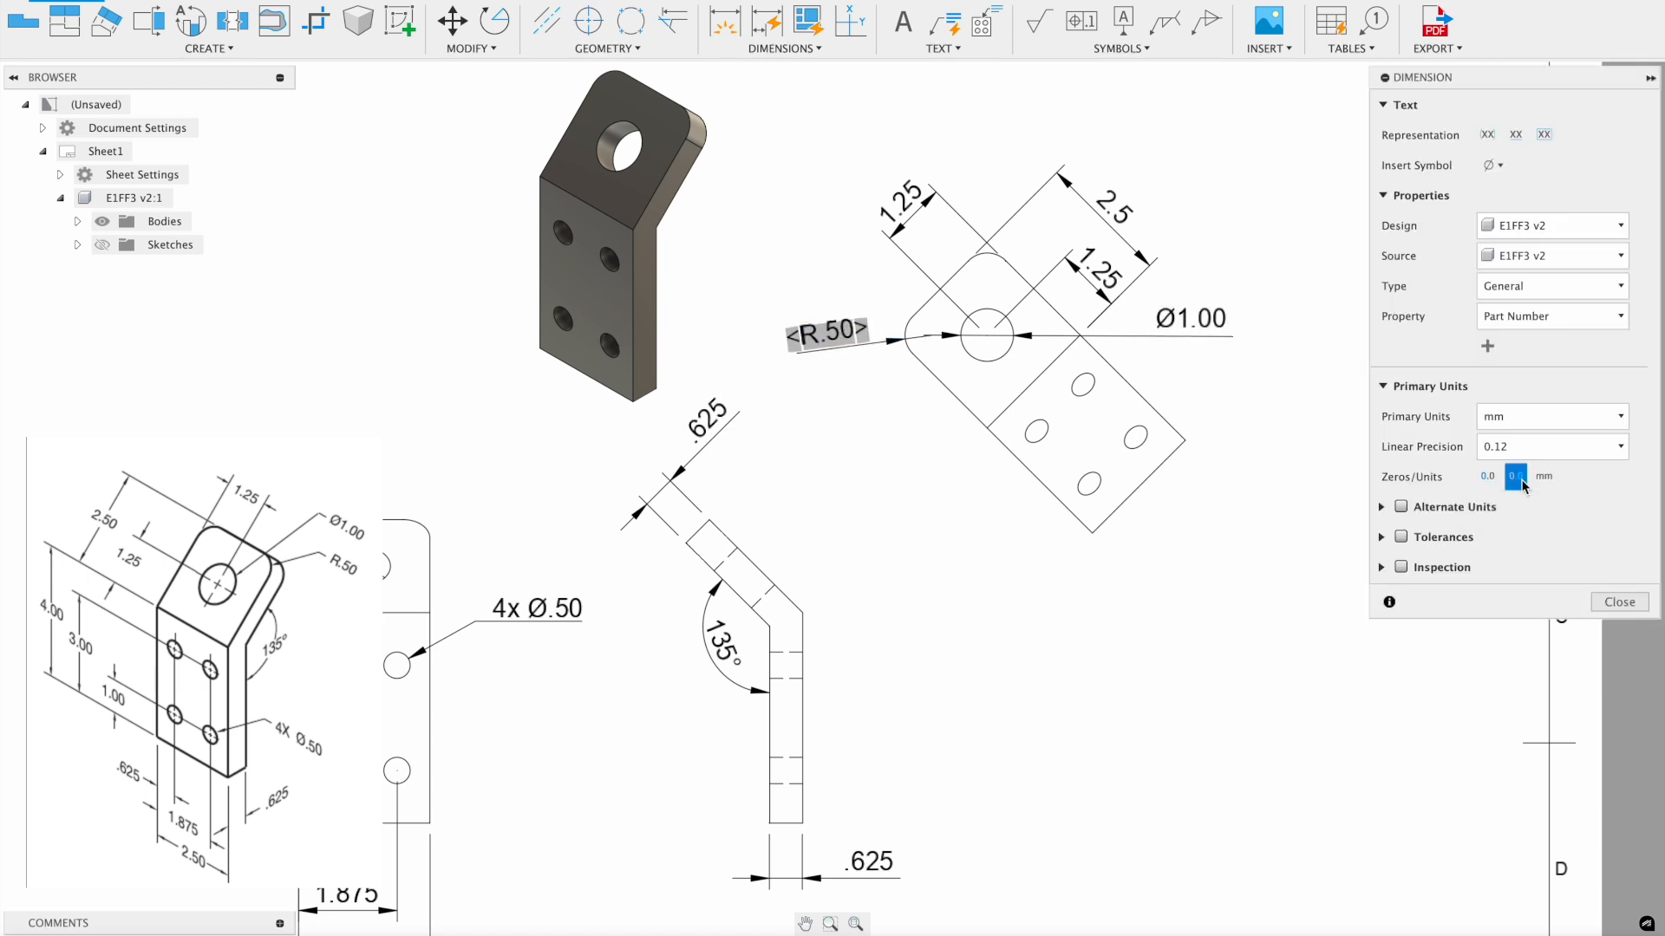
left_click(1641, 597)
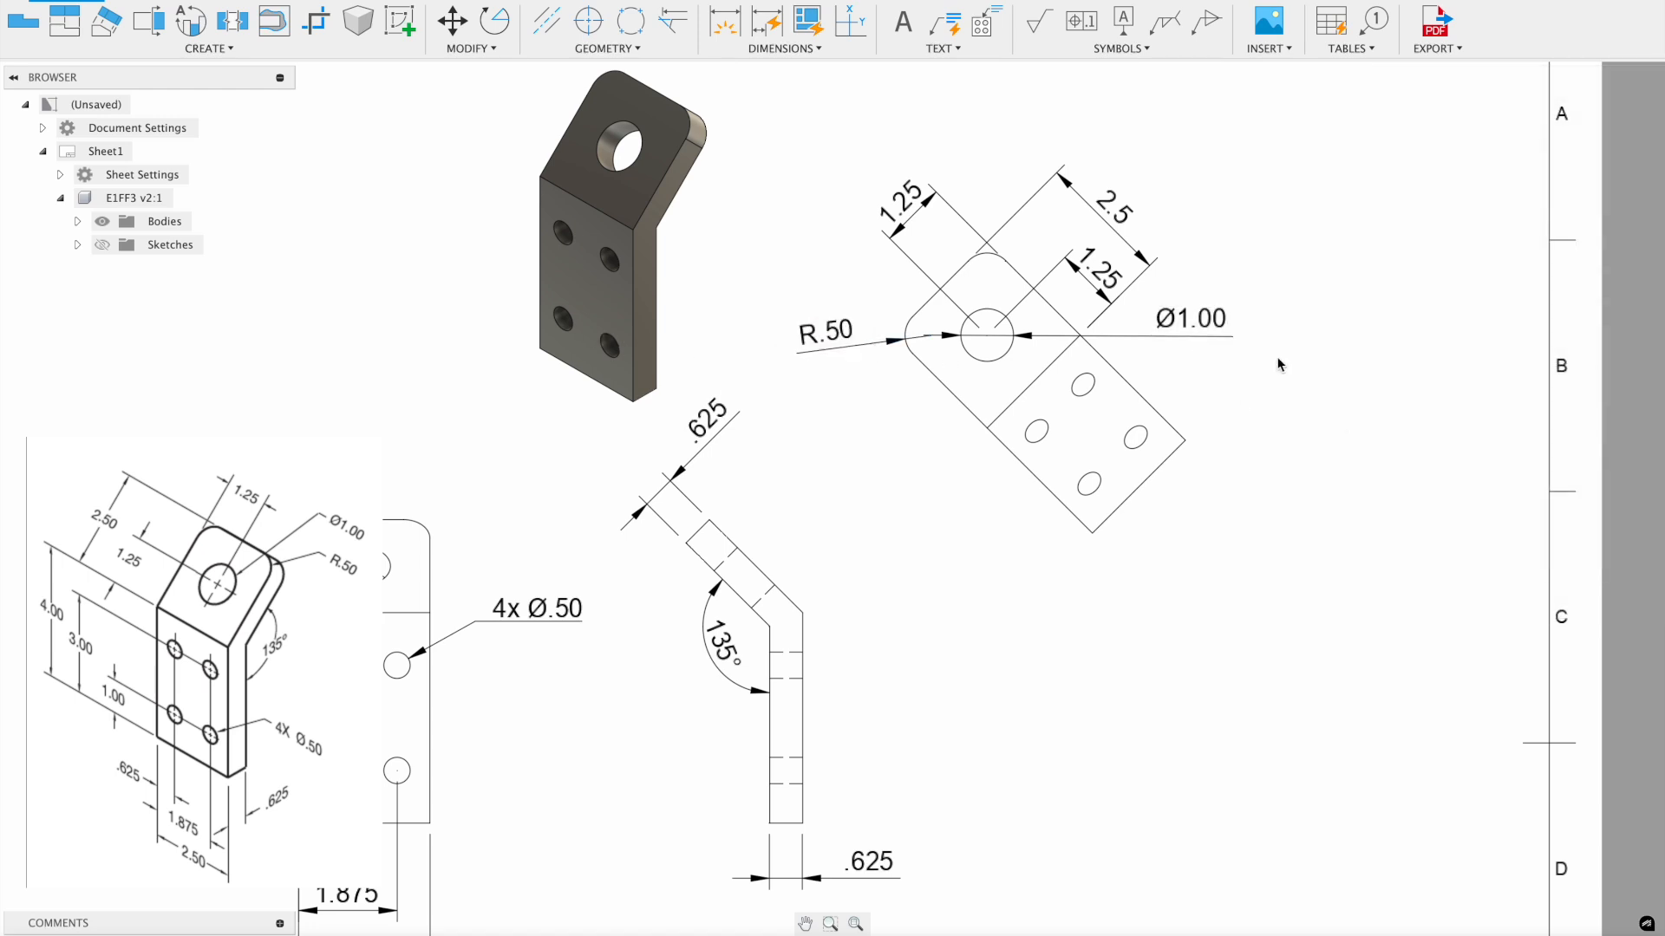
double_click(1114, 223)
left_click(1516, 476)
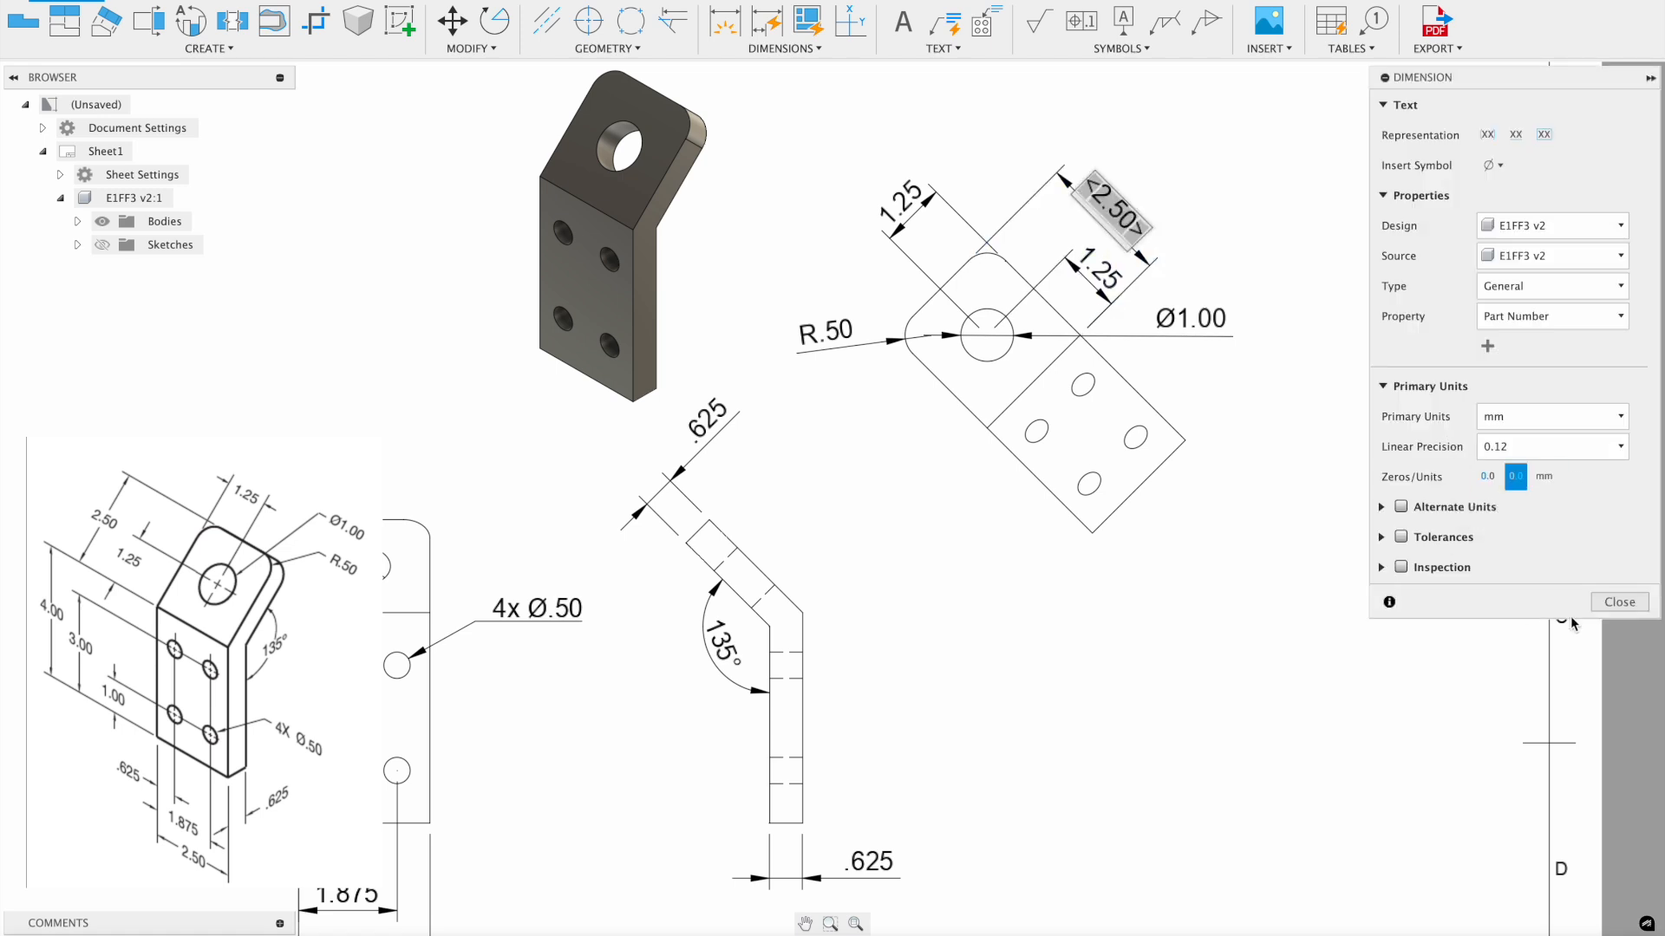
left_click(1619, 604)
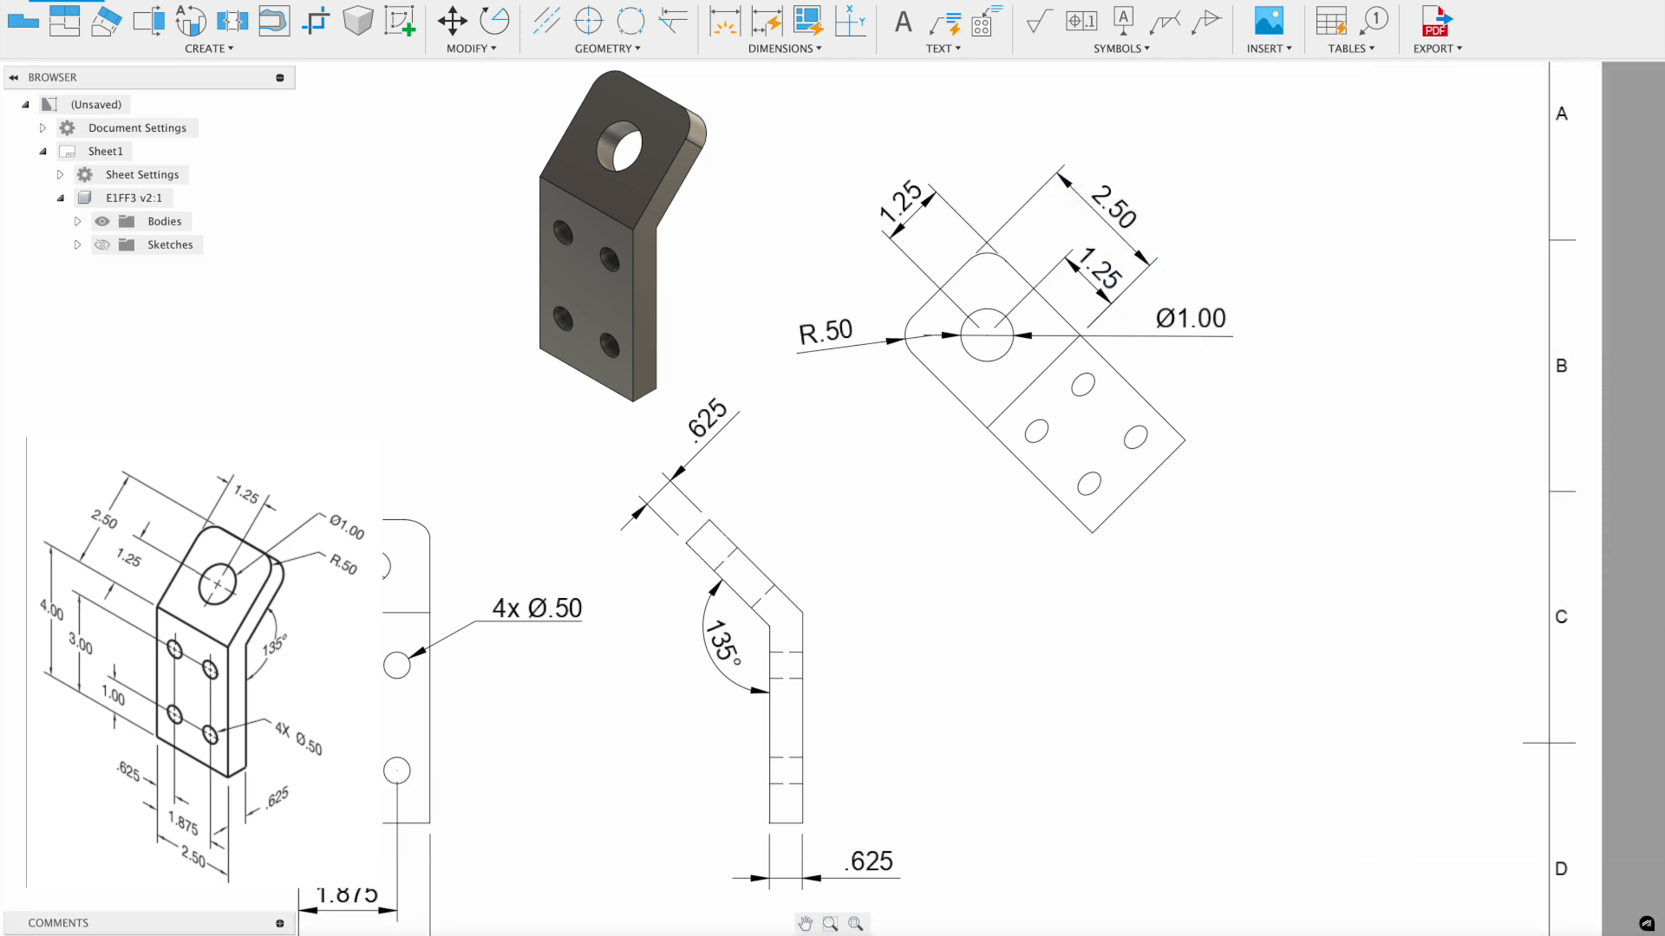
scroll(1022, 502, "down", 5)
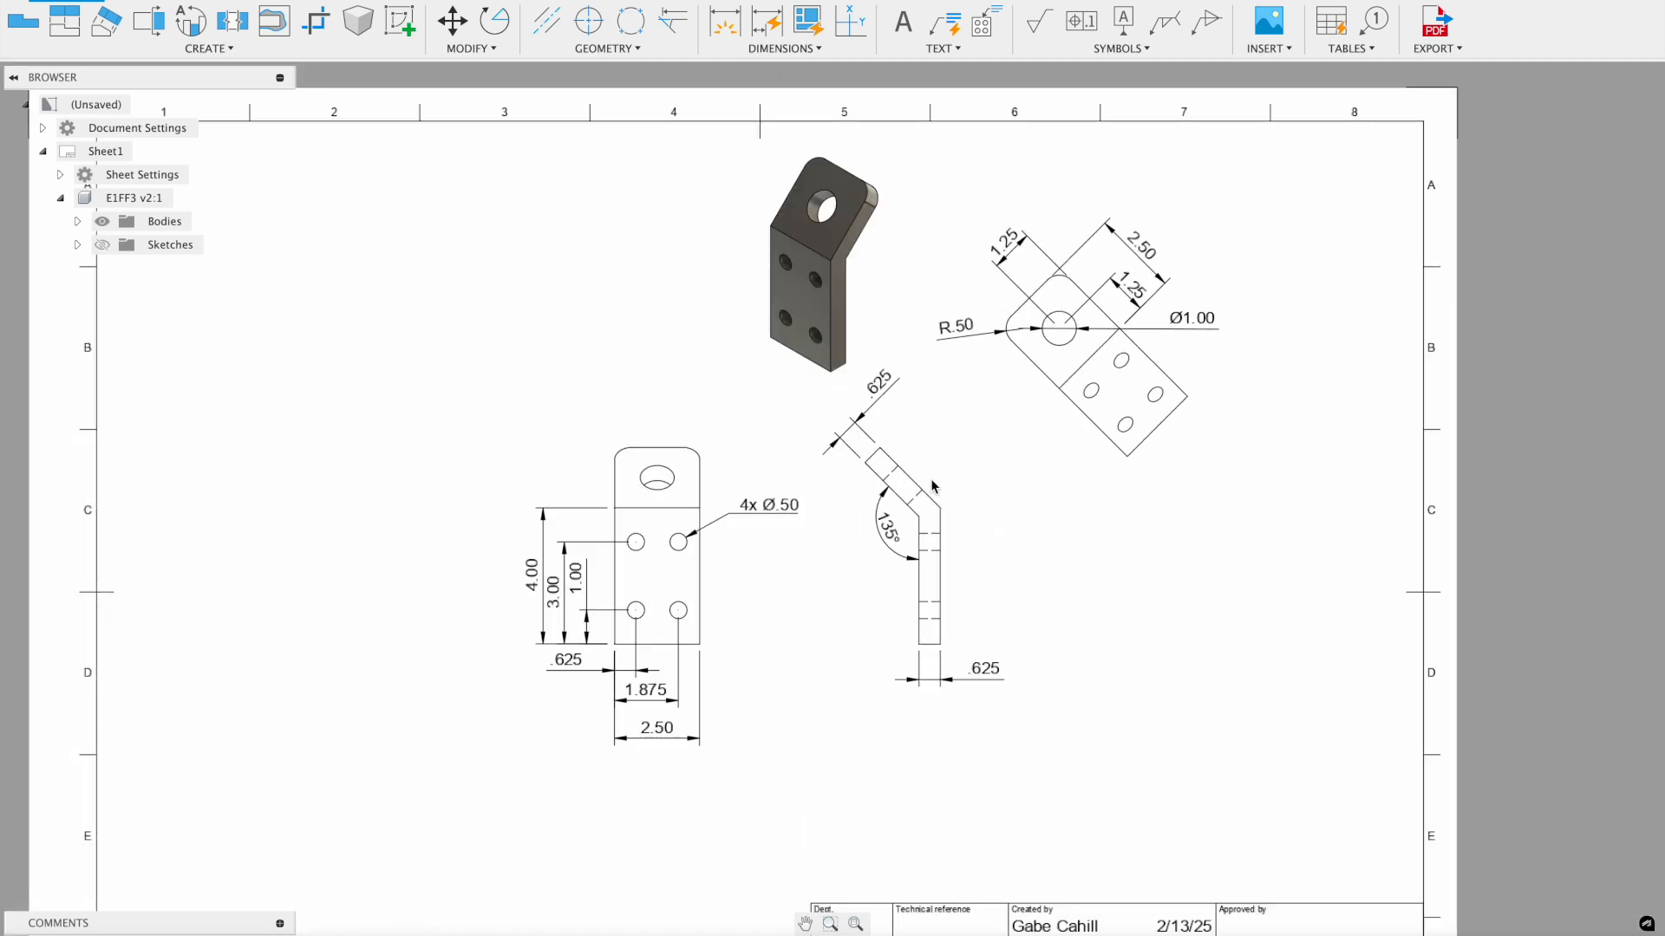
- Nudge the shaded isometric view left, then open and finish the title block unchanged
left_click_drag(815, 278, 749, 290)
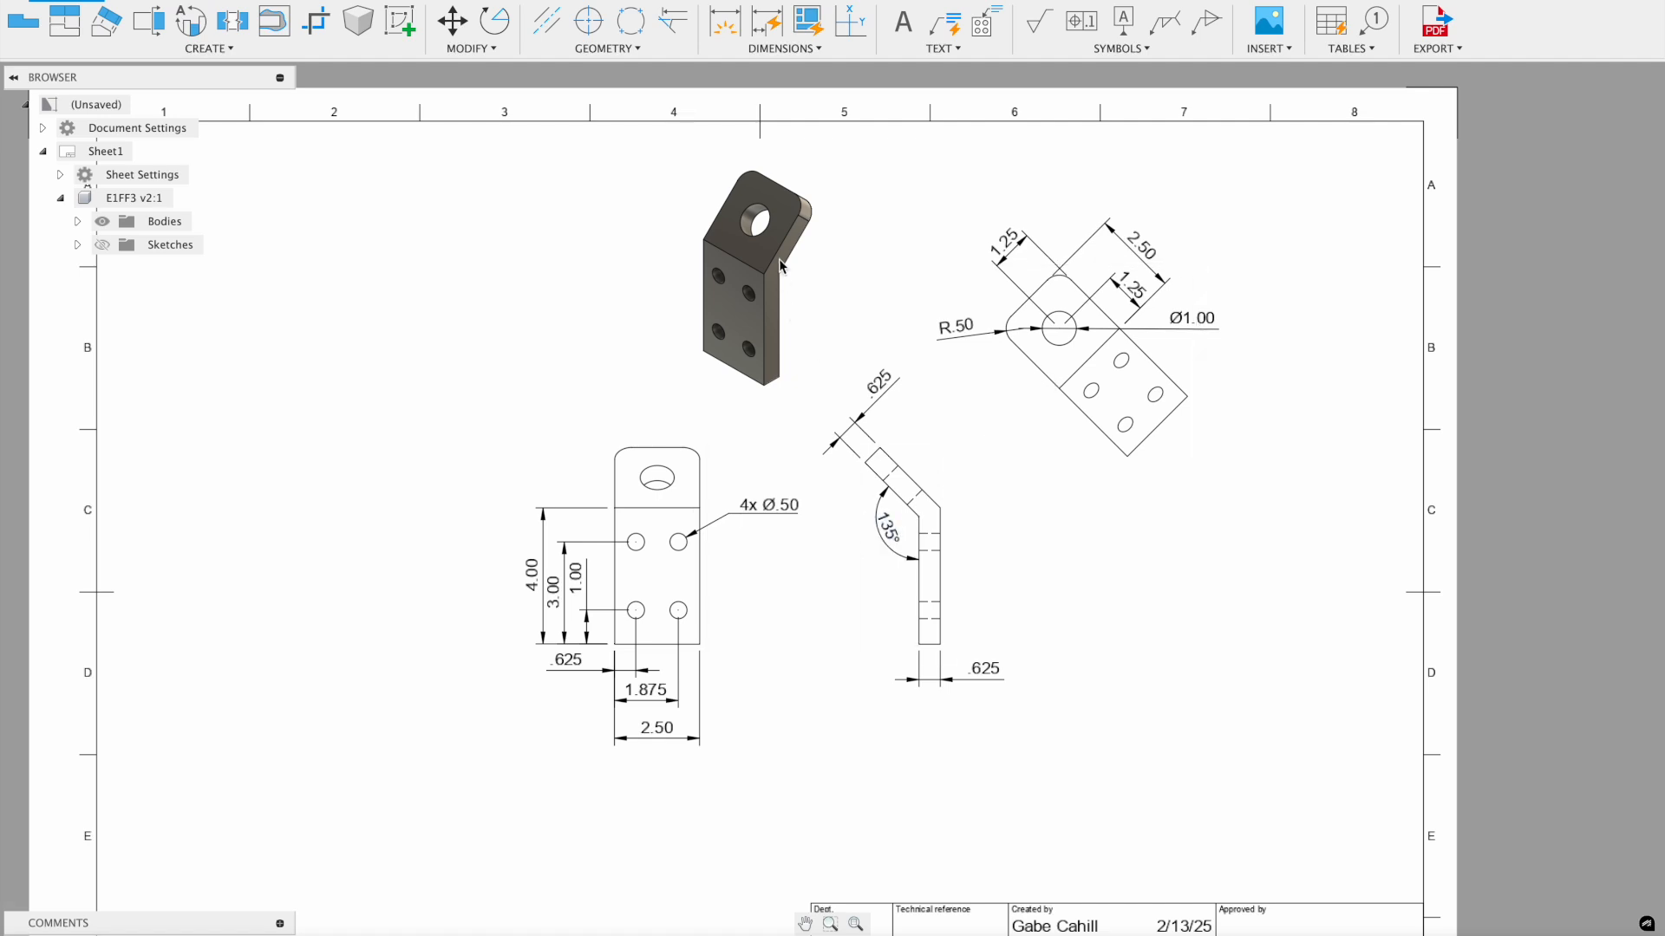
middle_click_drag(1092, 711, 1047, 391)
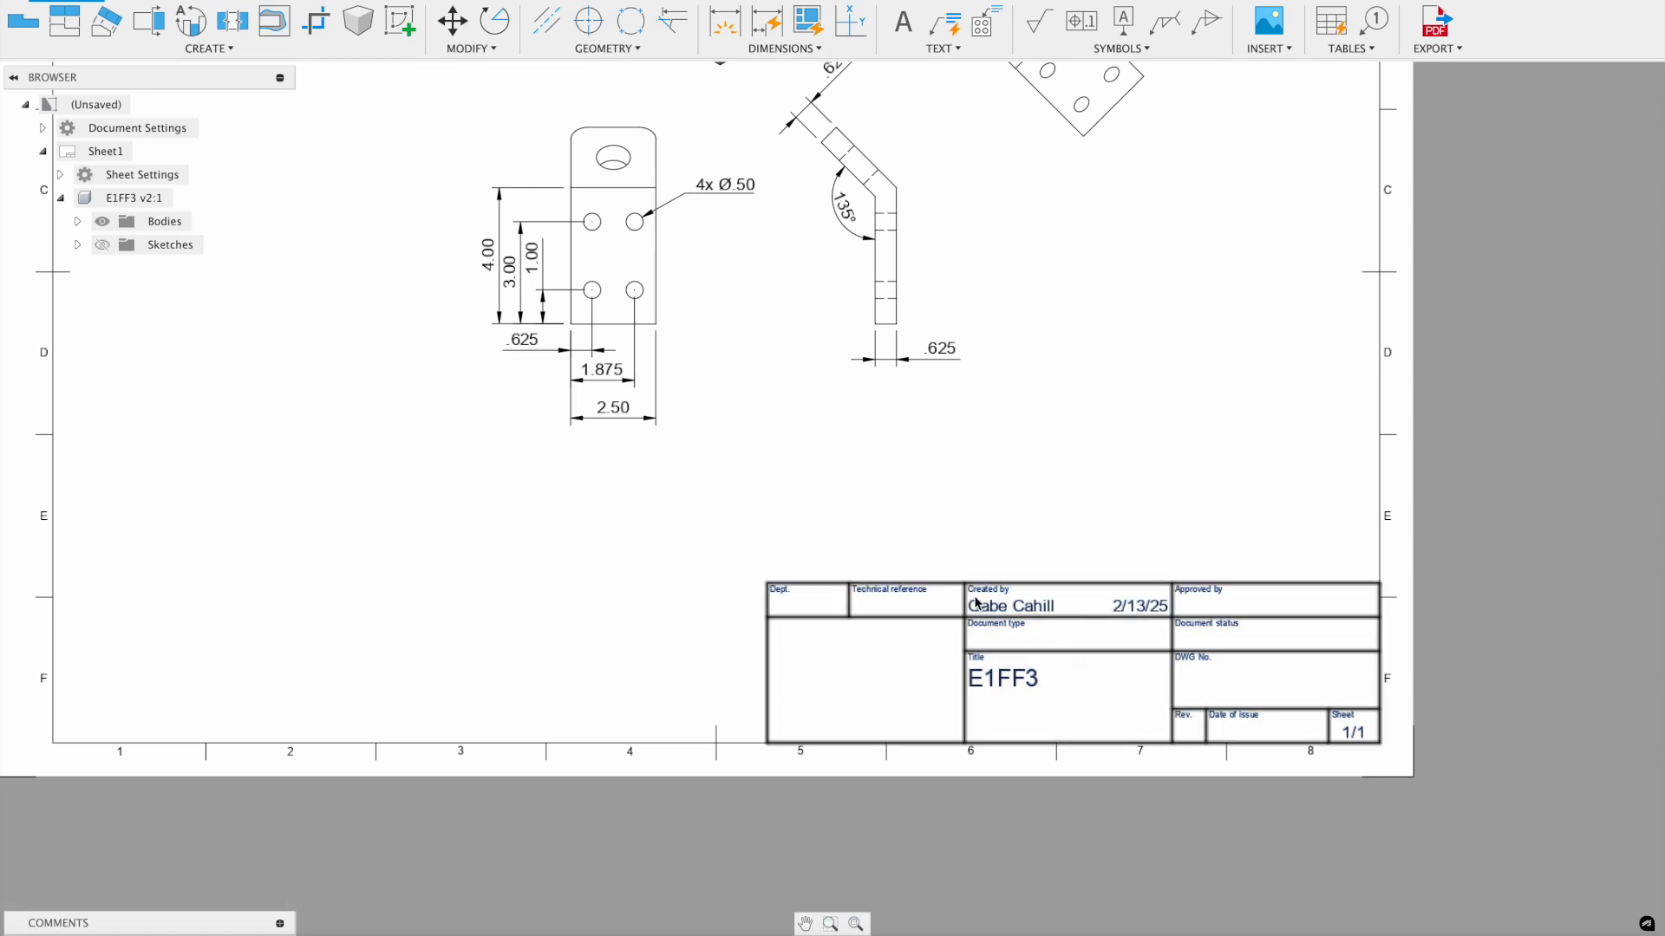
double_click(1010, 678)
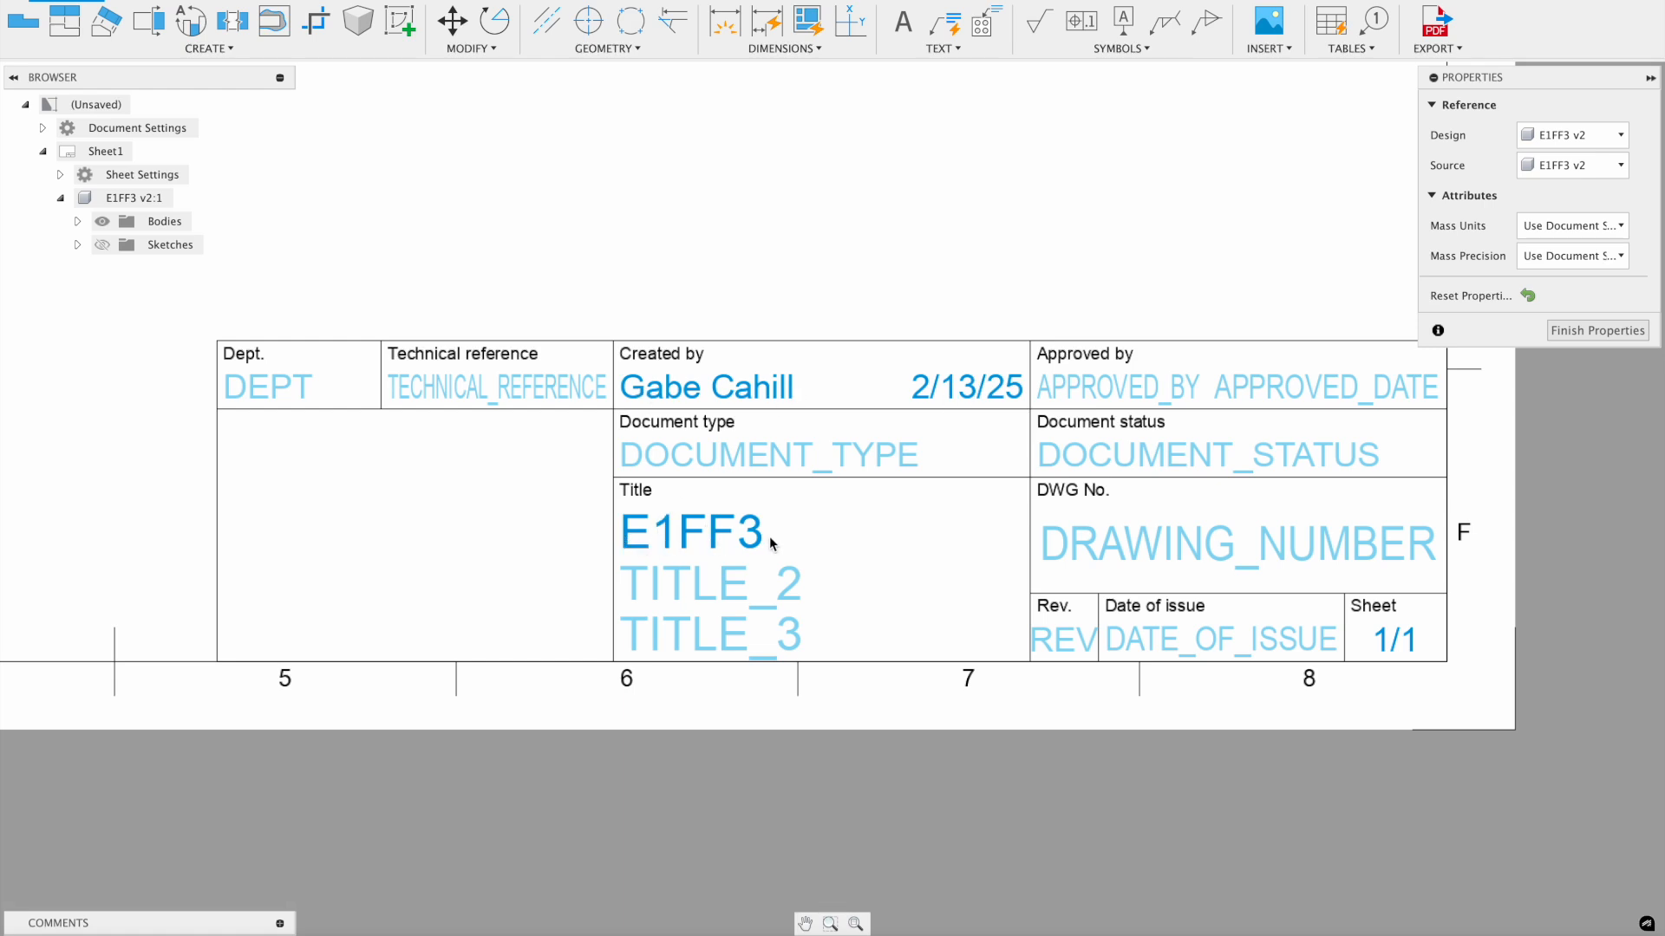
scroll(687, 553, "down", 3)
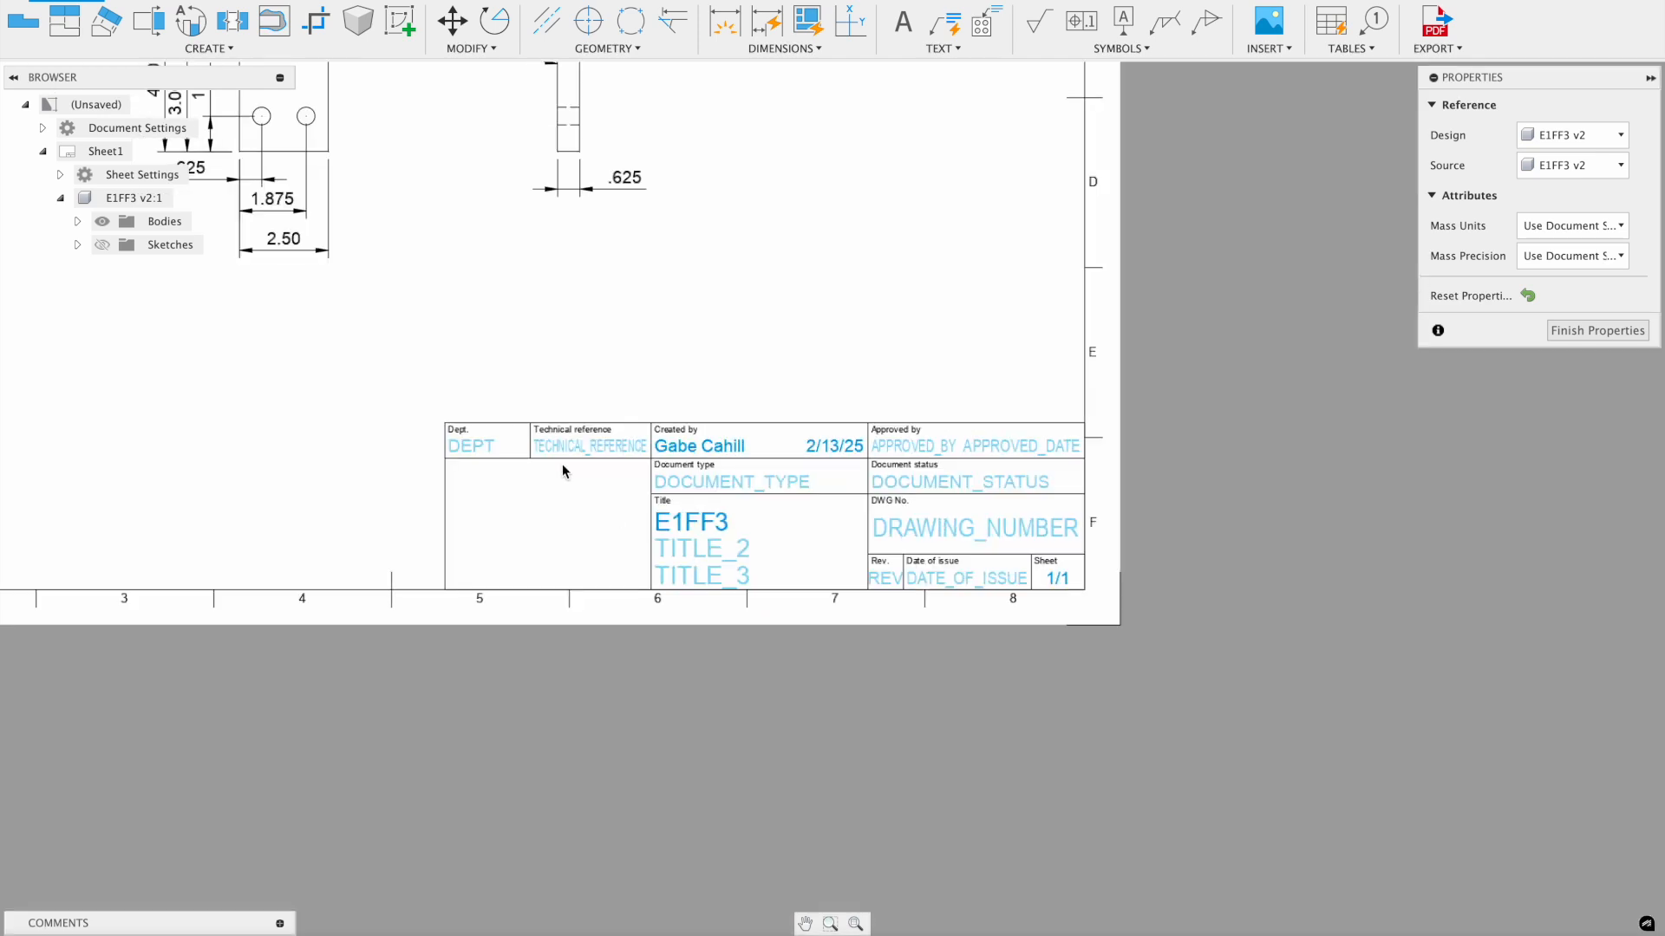
left_click(1574, 332)
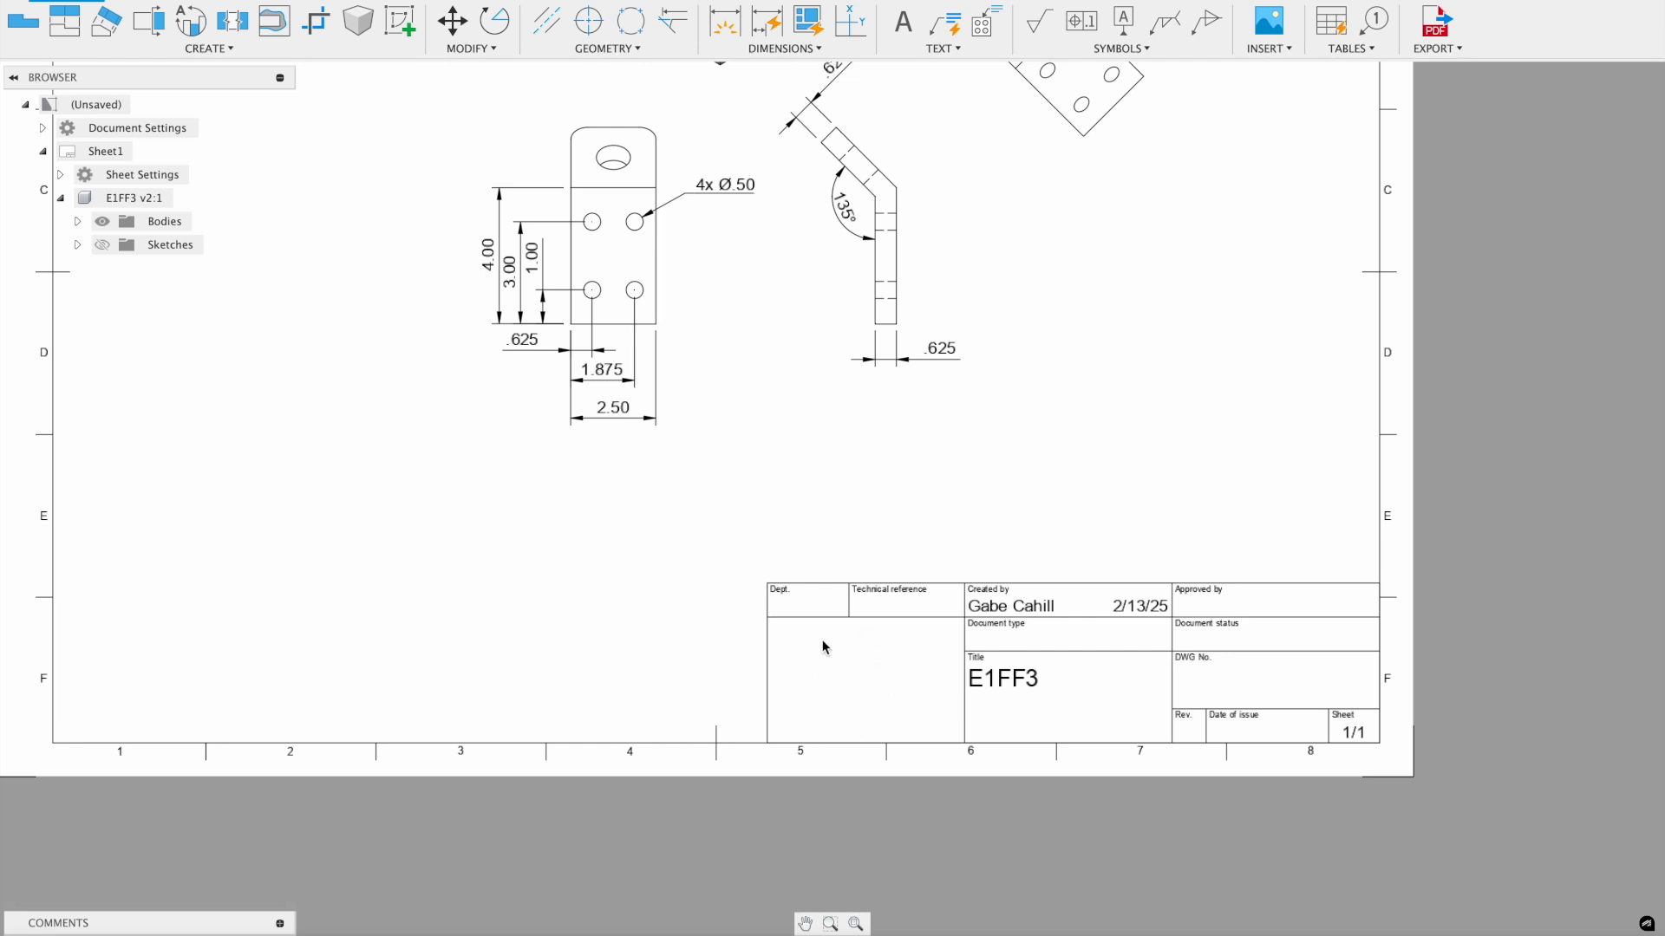
- Project an isometric view from the front view and place it at the sheet's lower left
middle_click_drag(940, 482, 946, 528)
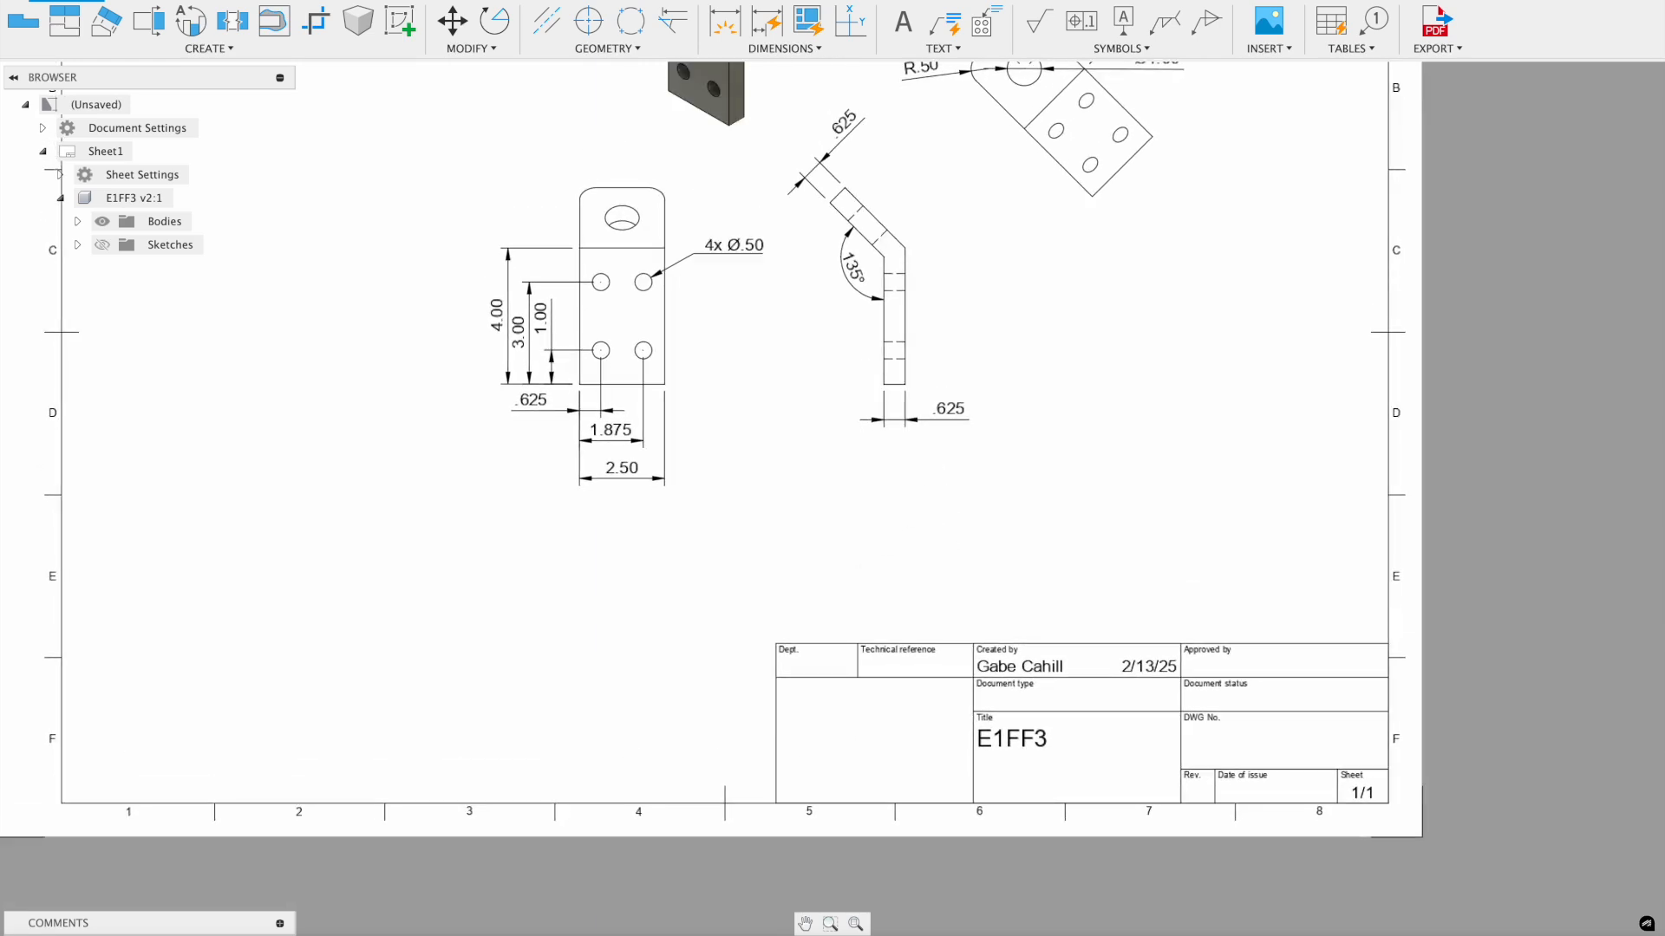
middle_click_drag(1092, 387, 1120, 543)
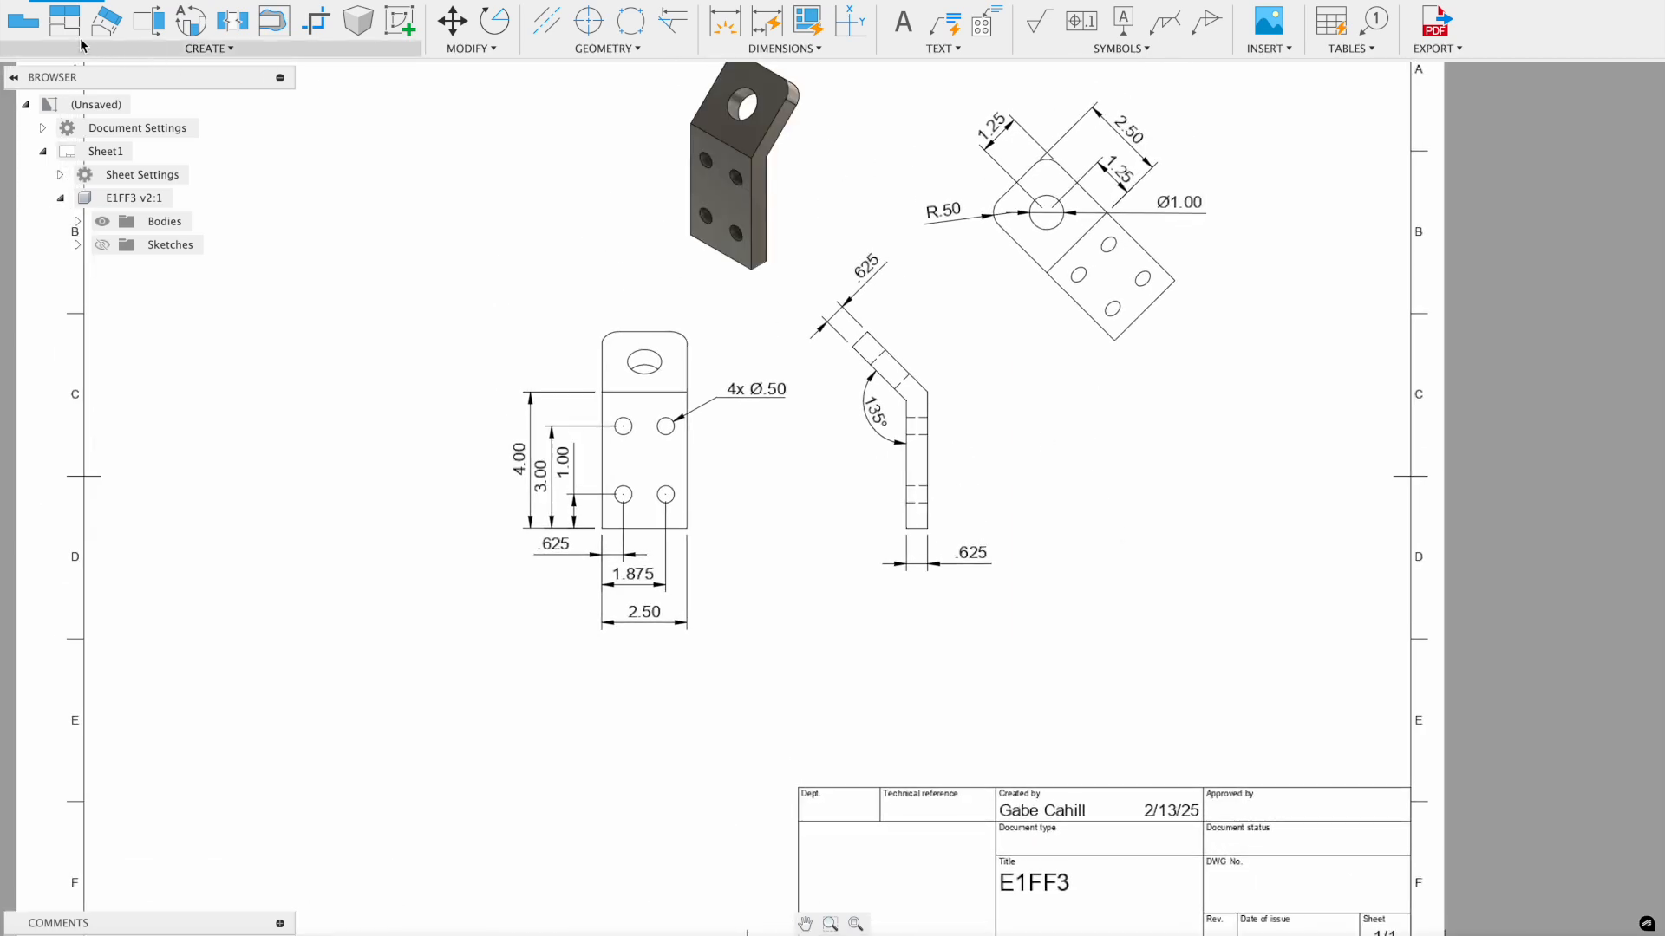
left_click(73, 28)
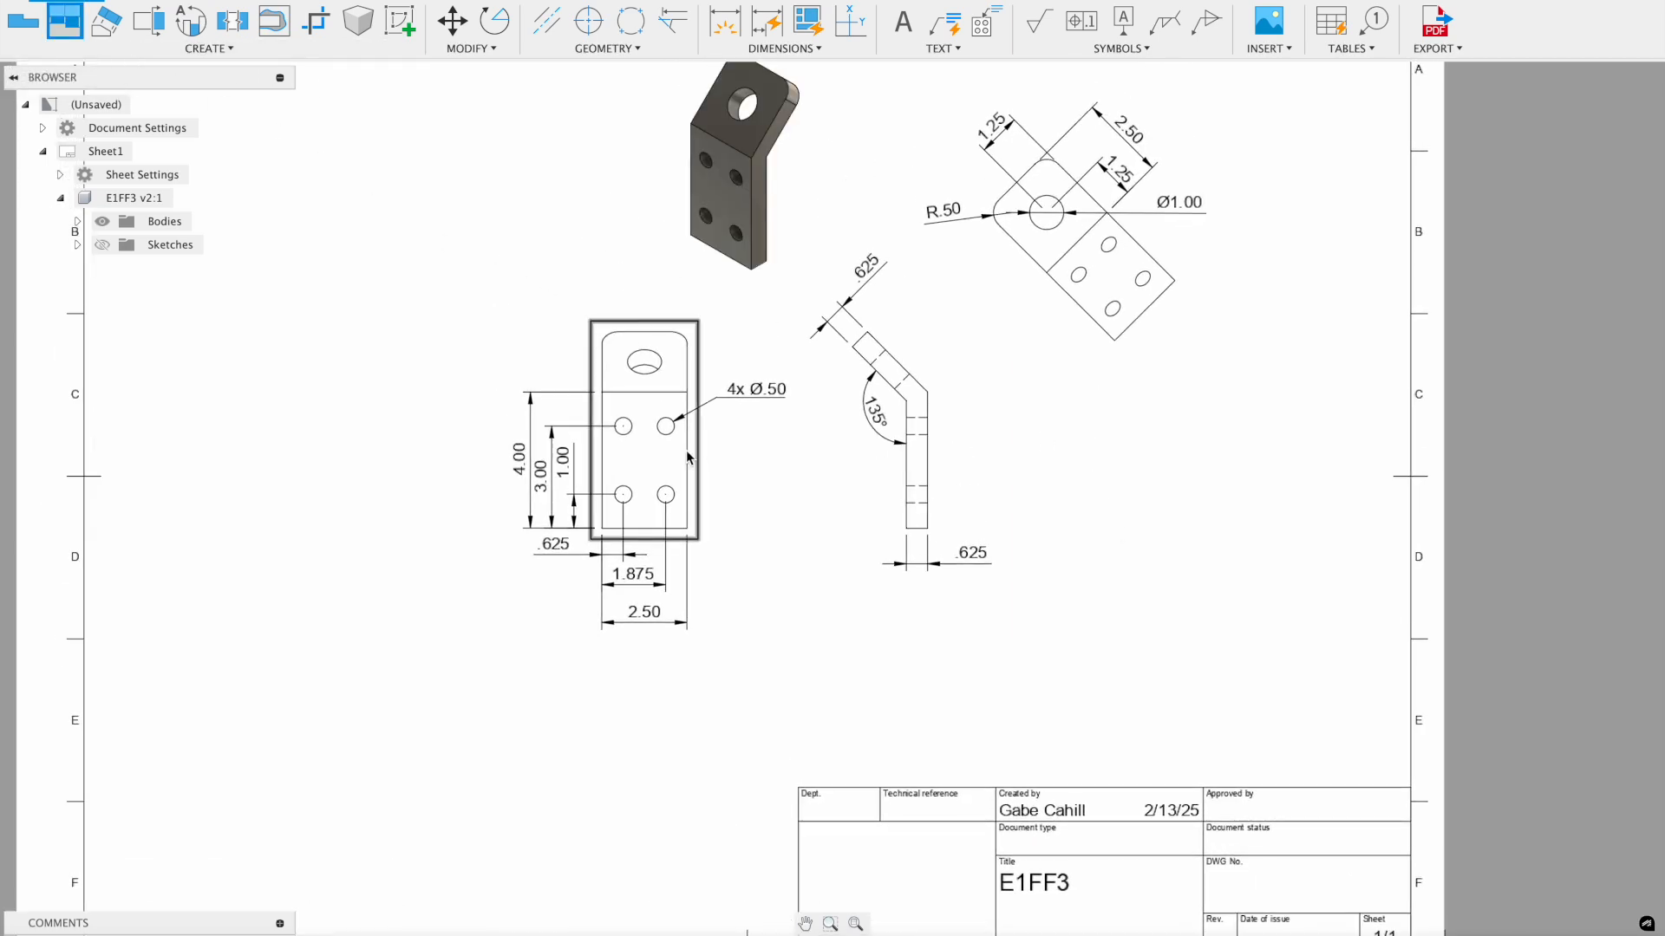
left_click(655, 459)
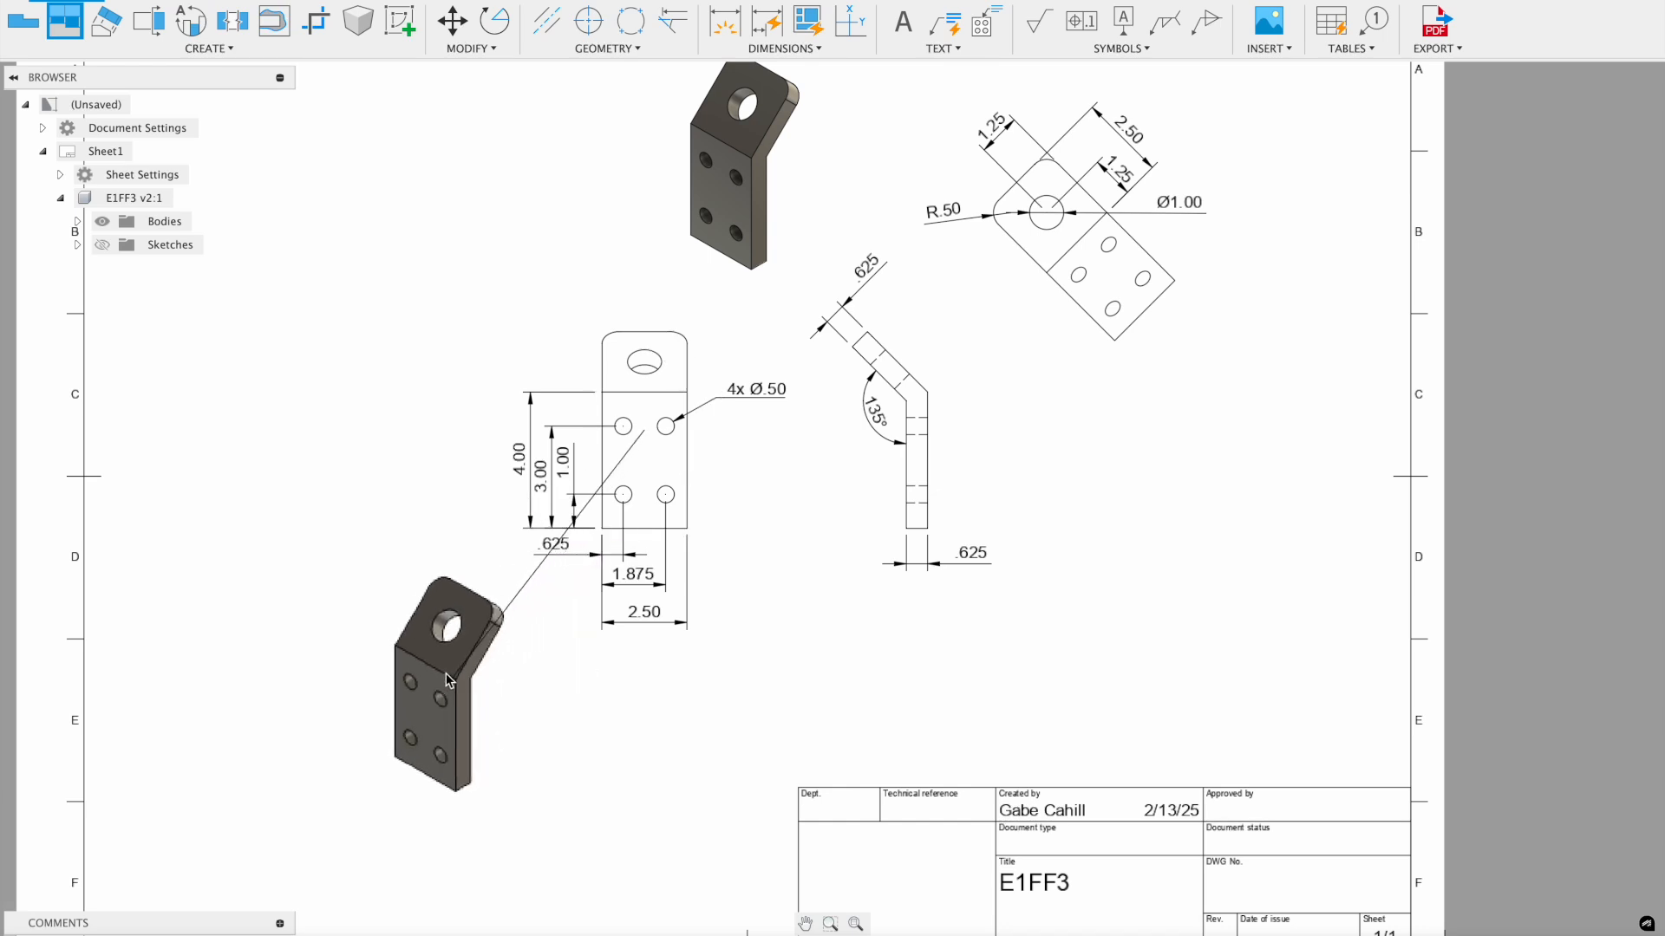
left_click(440, 672)
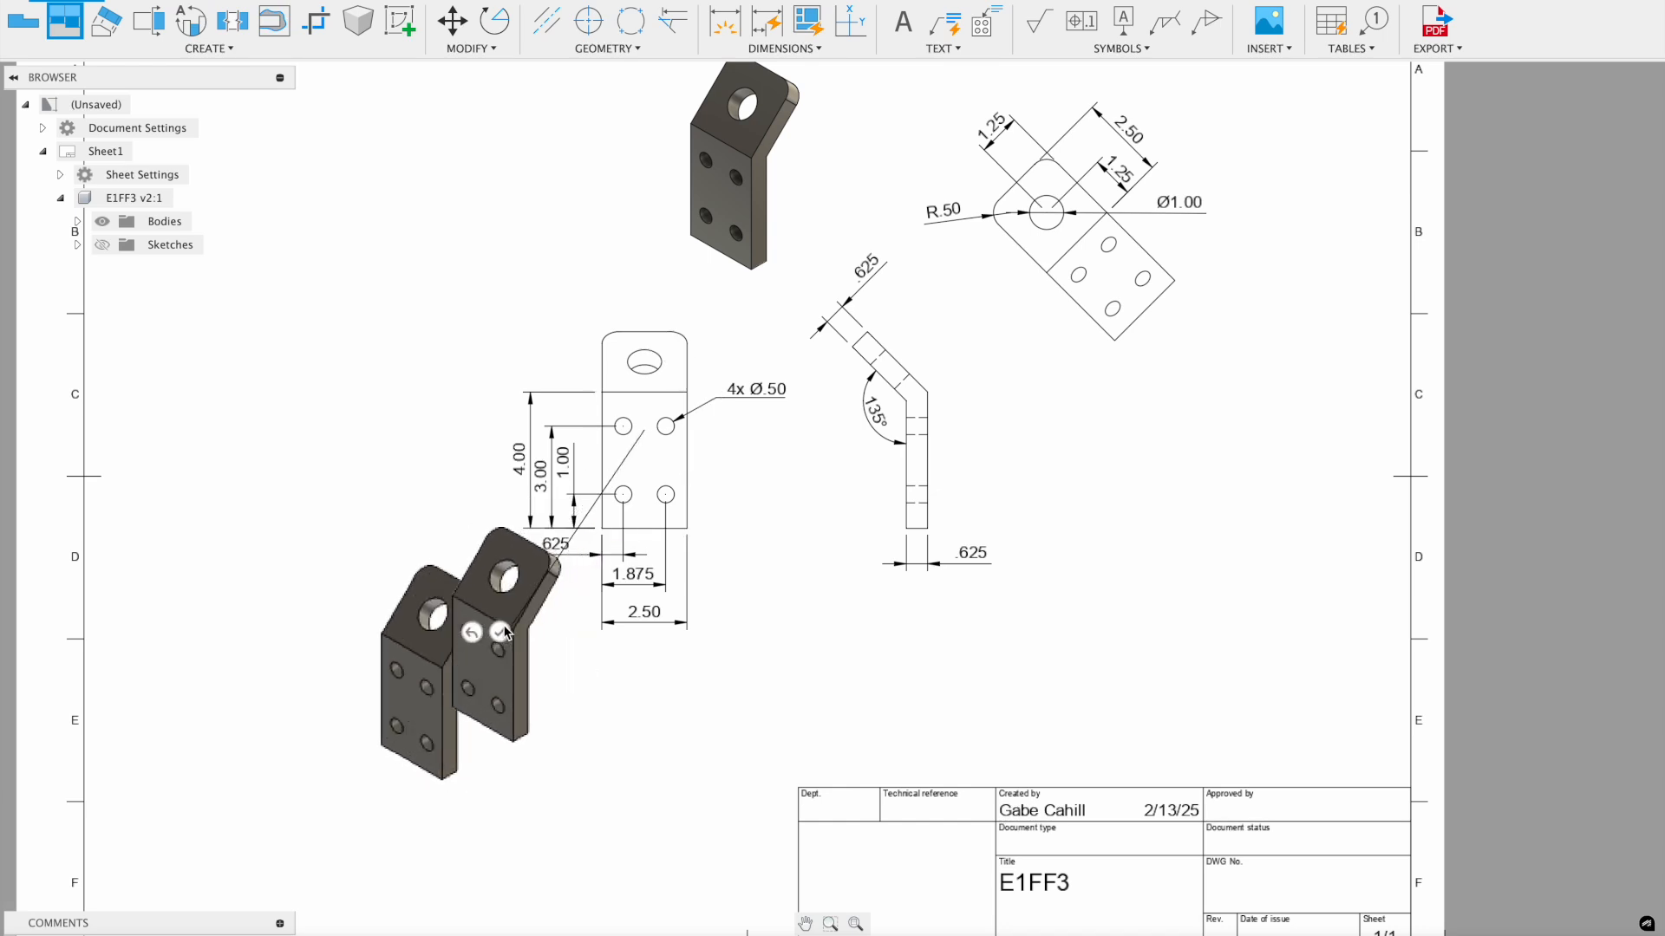
key("Return")
middle_click_drag(658, 664, 683, 488)
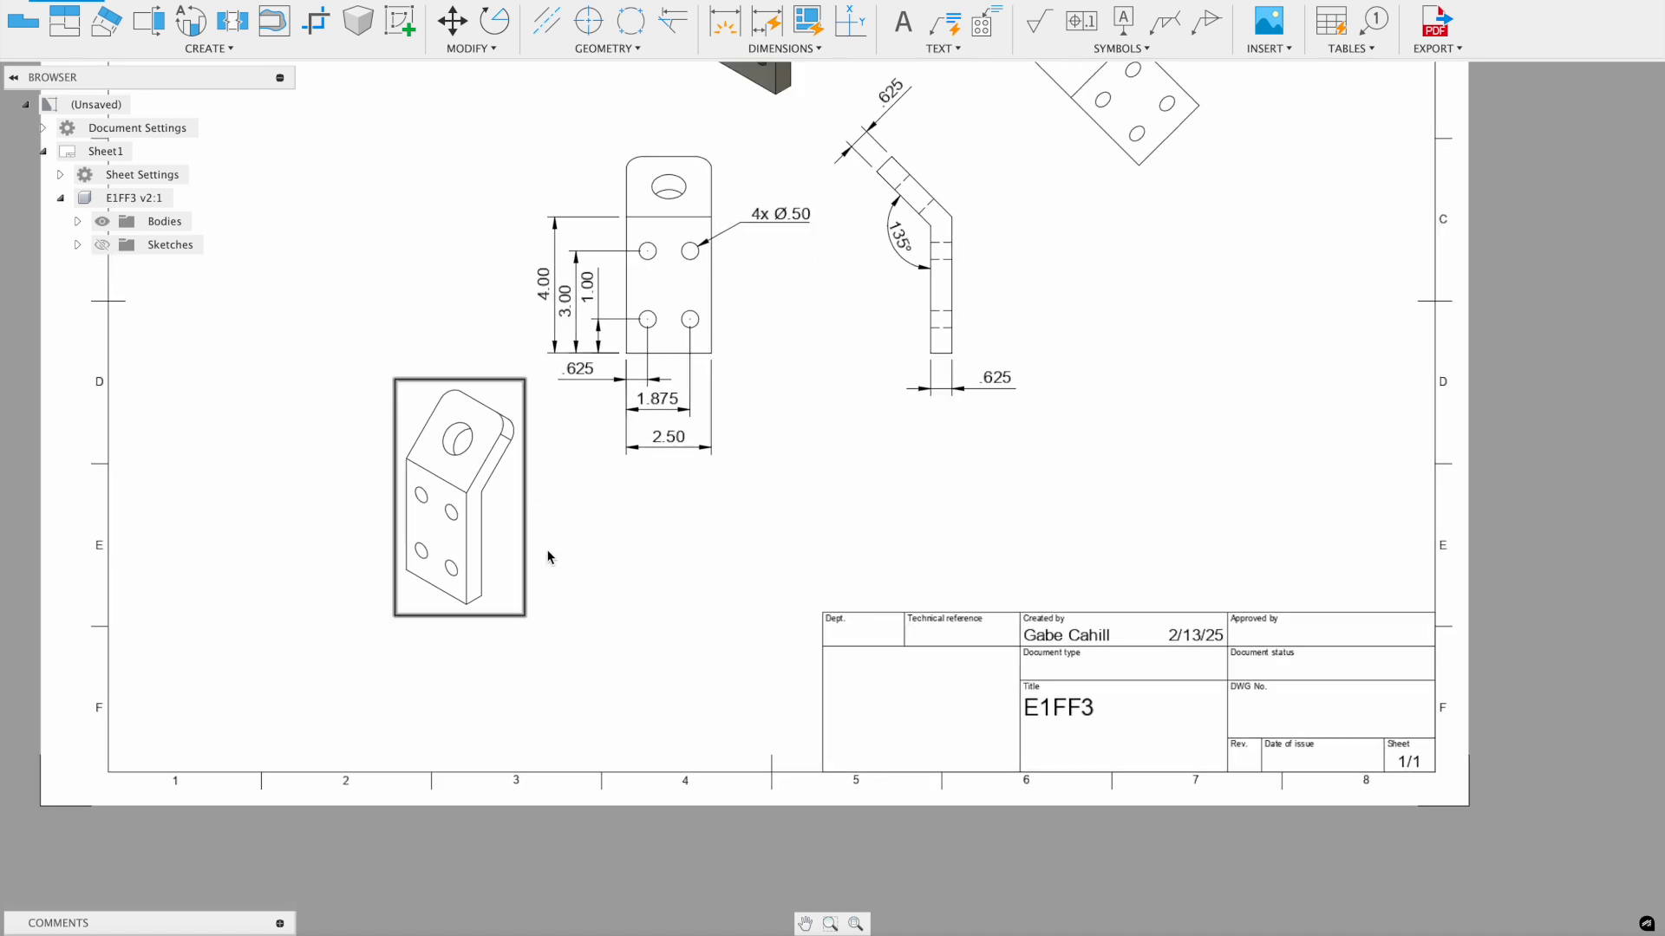
double_click(521, 512)
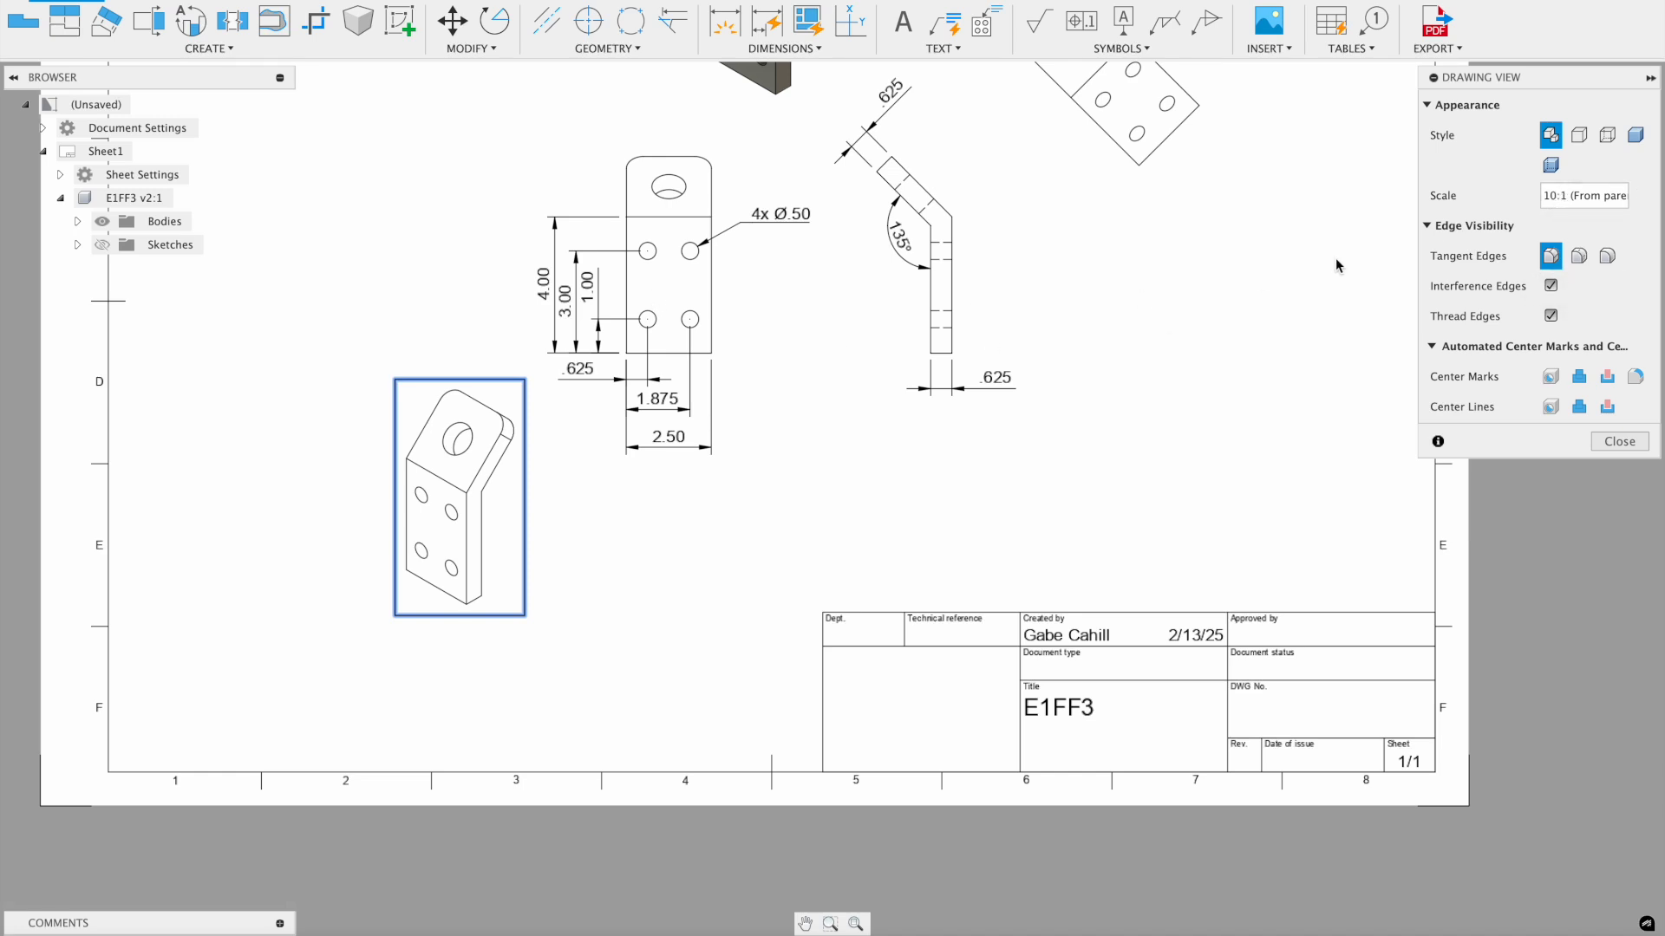
- Change the new isometric view's scale from 10:1 to 5:1
left_click(1558, 201)
key("Left")
key("Left")
key("Left")
key("Left")
key("Left")
key("Left")
key("BackSpace")
key("BackSpace")
type("5")
key("Return")
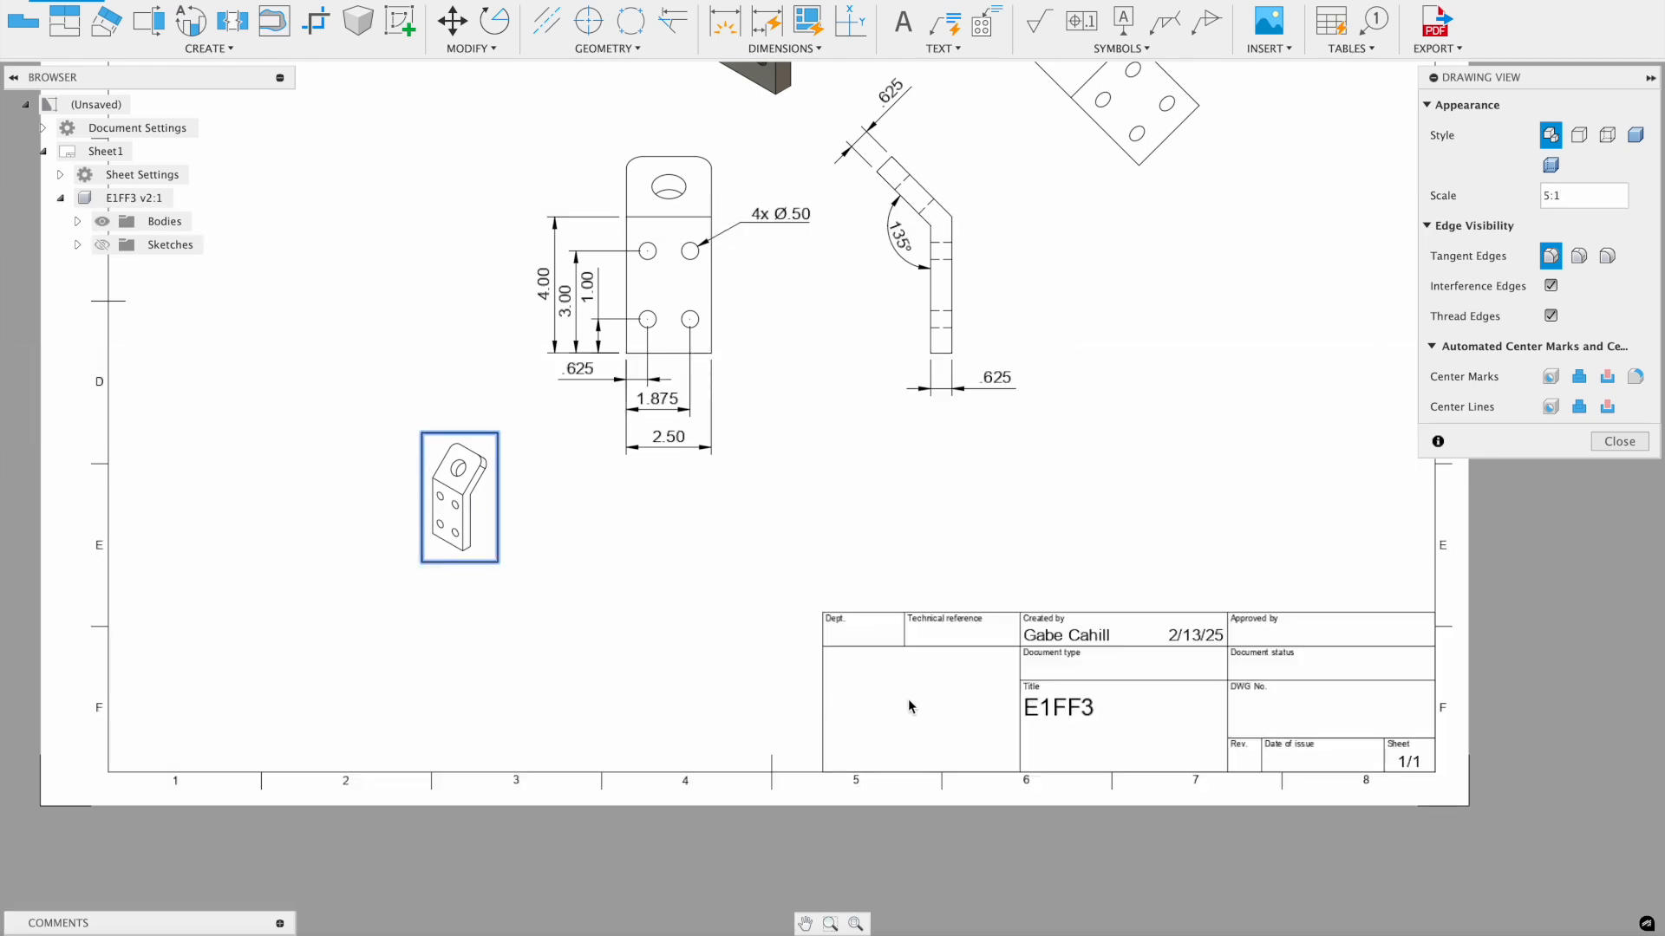
left_click(1619, 443)
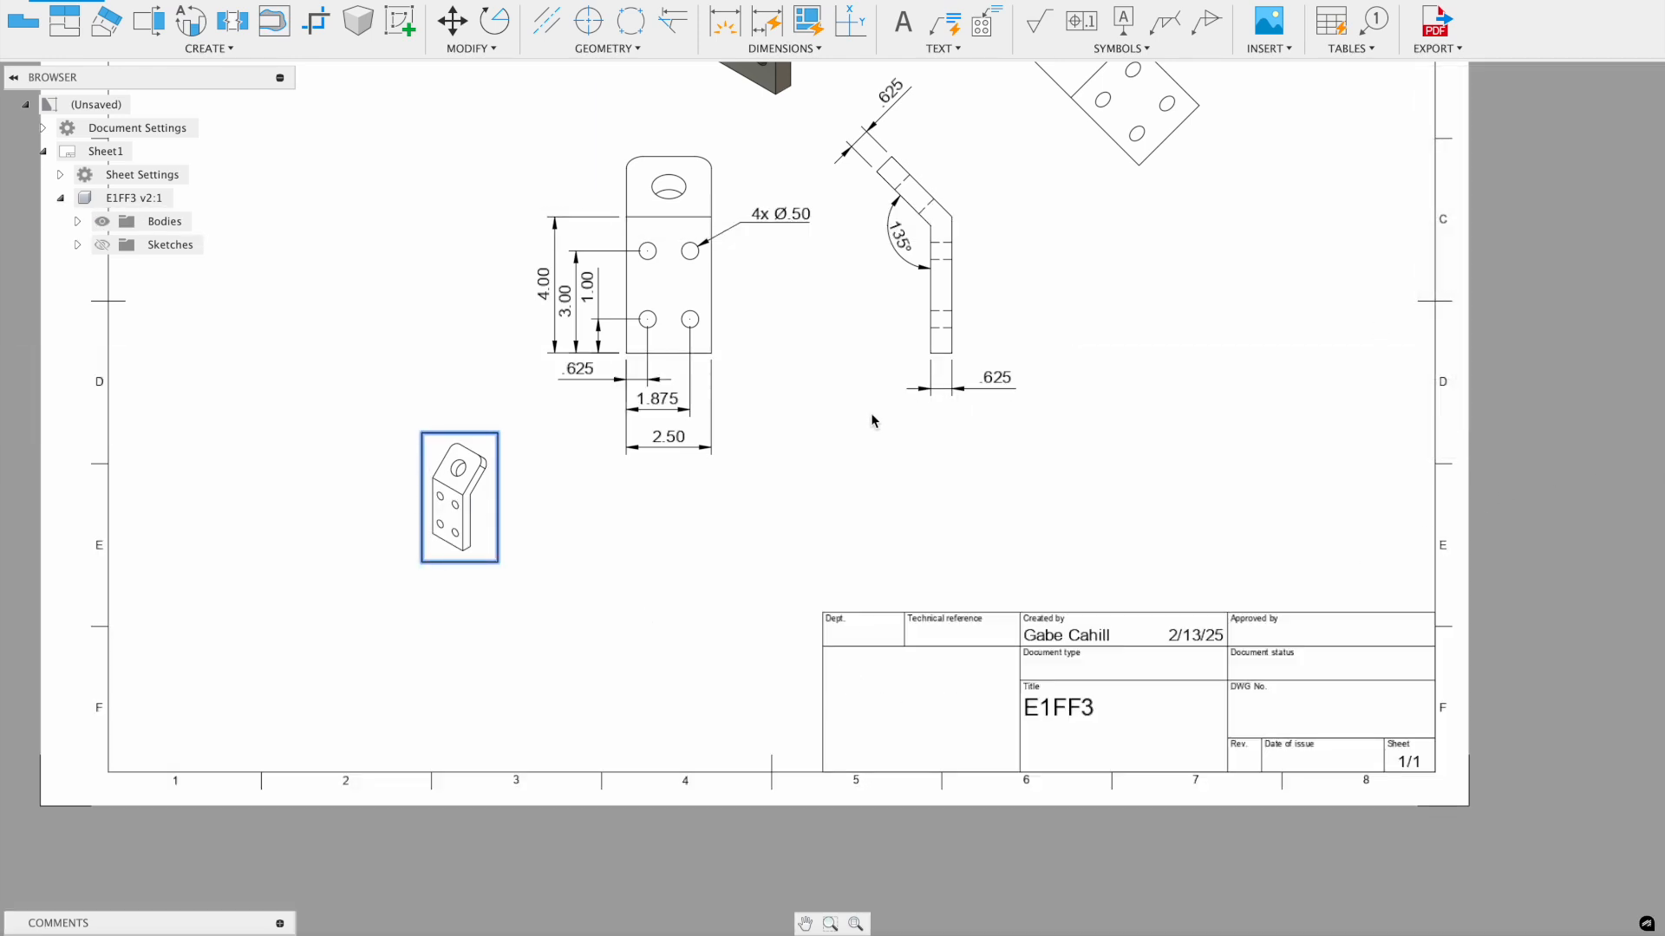
- Move the small isometric view into the title block's empty left cell
left_click_drag(446, 433, 903, 650)
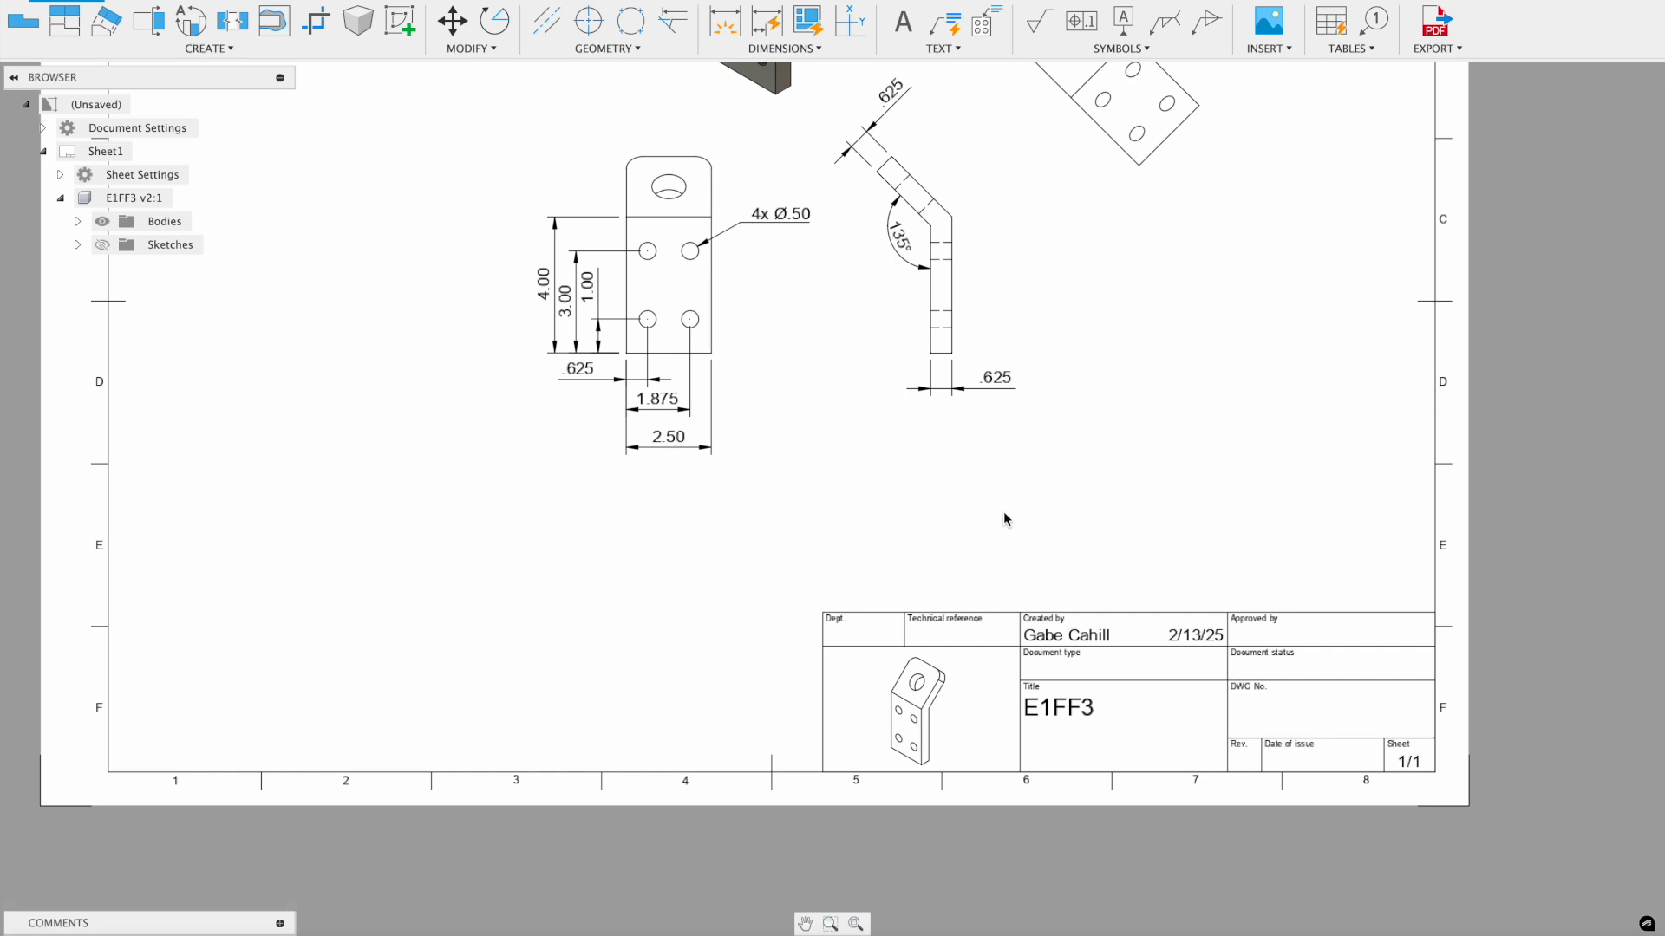
middle_click_drag(1122, 408, 1129, 574)
scroll(1060, 519, "down", 1)
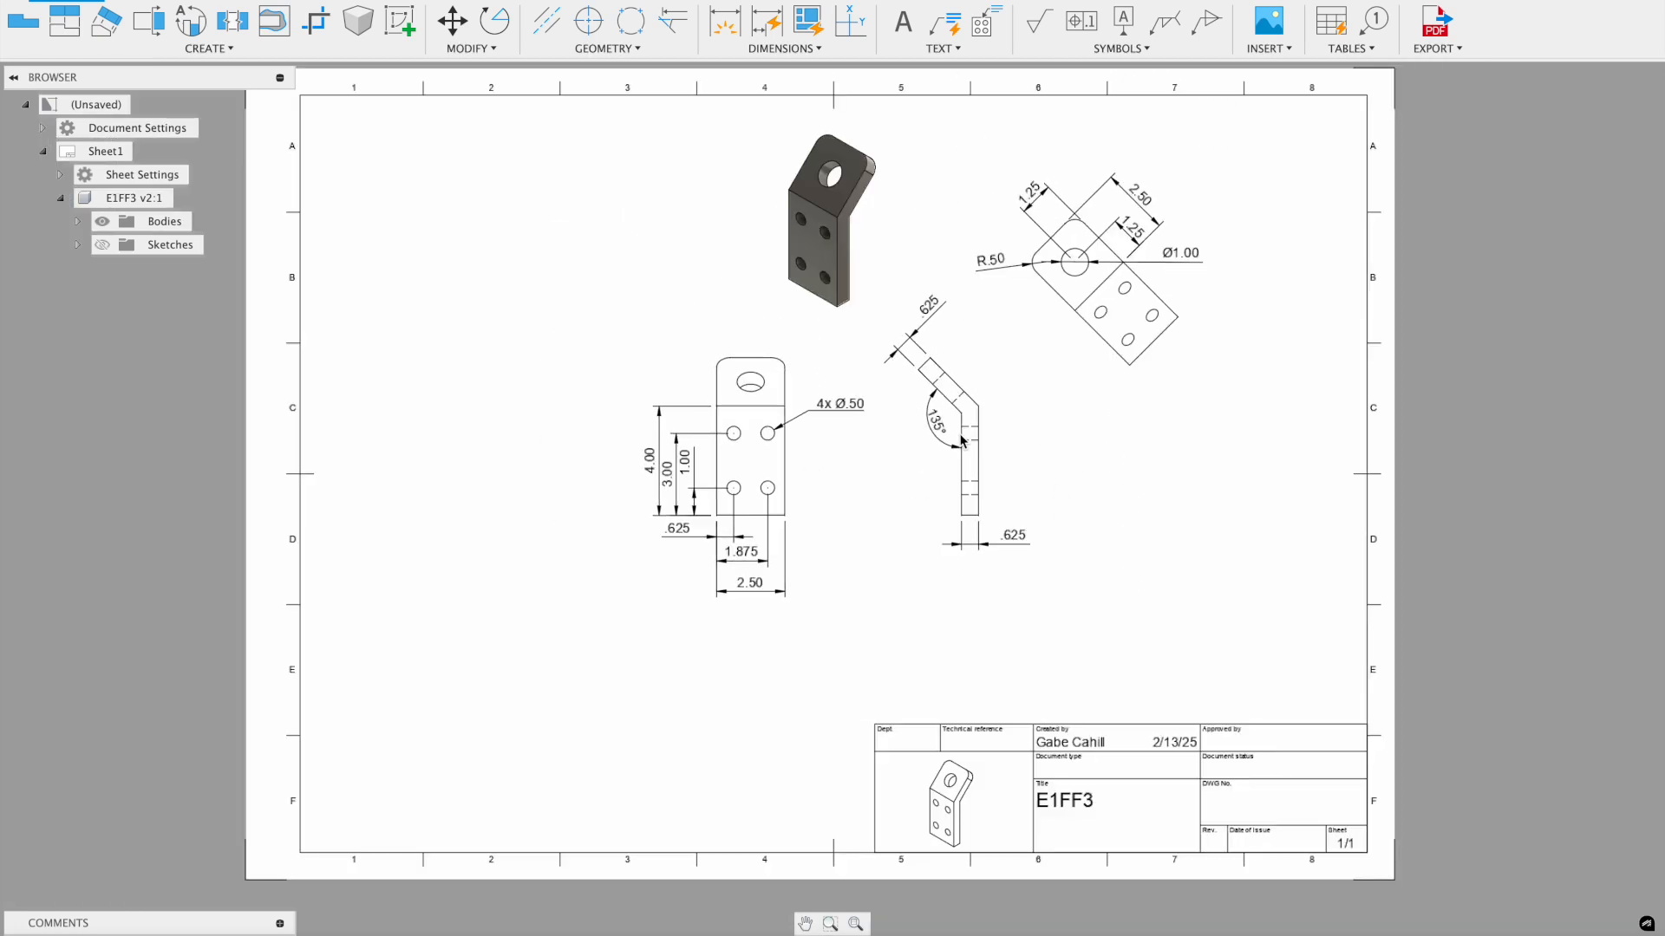